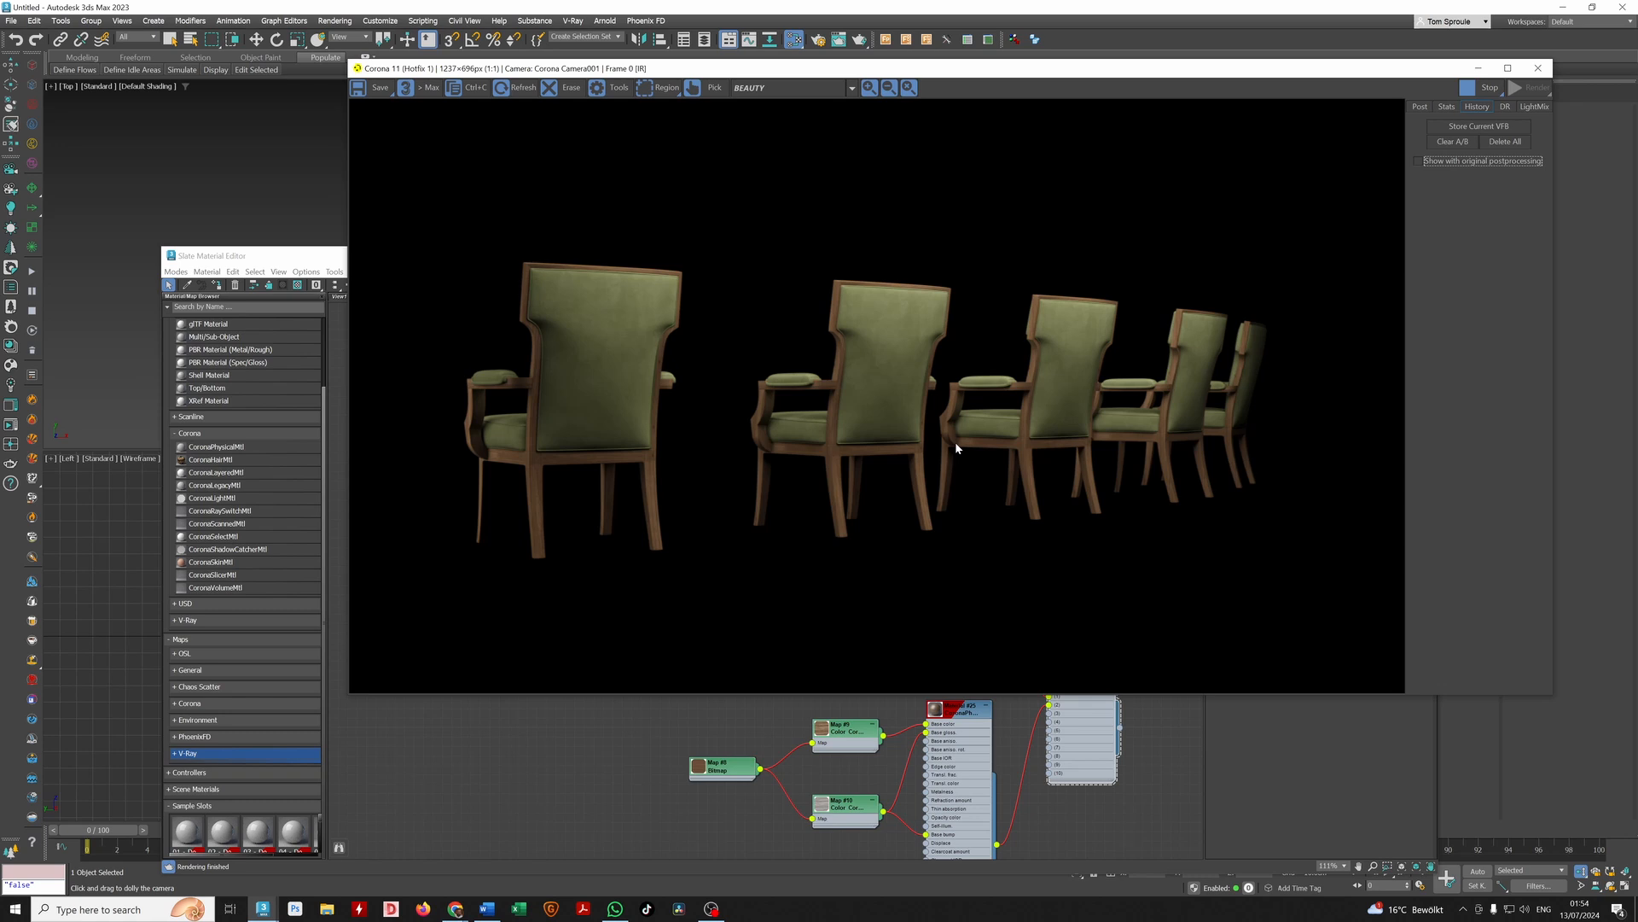
Arrange the material node graph below the render and examine the upholstery on the rendered chairs up close
left_click_drag(256, 255, 156, 402)
left_click(754, 76)
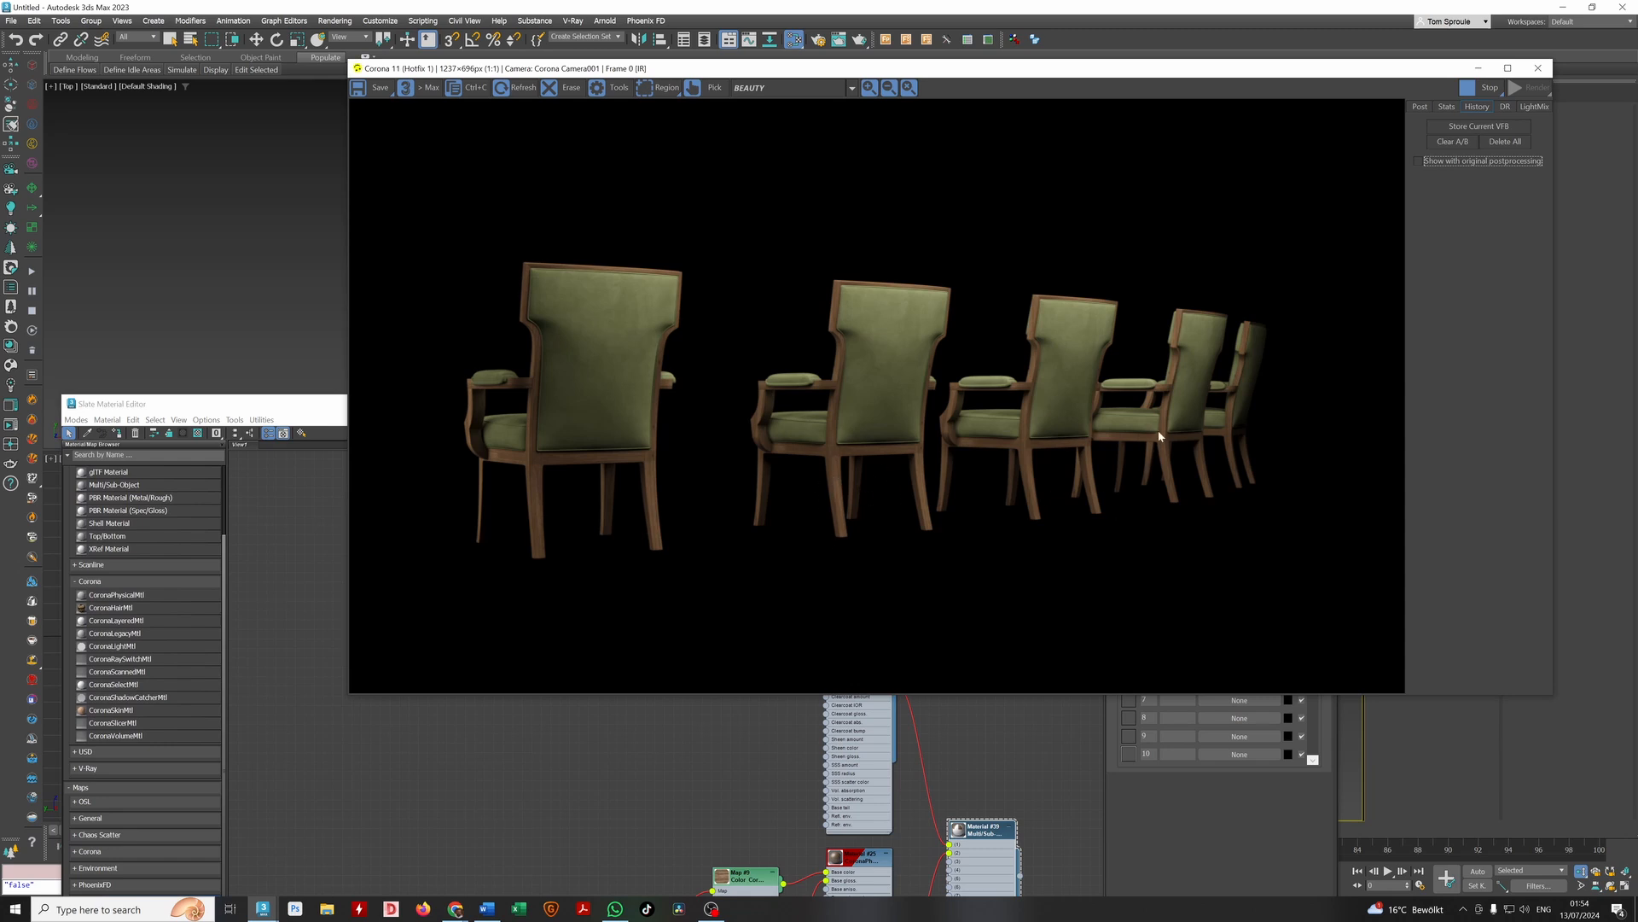
scroll(1162, 431, "up", 5)
scroll(1154, 444, "down", 5)
left_click_drag(322, 414, 271, 484)
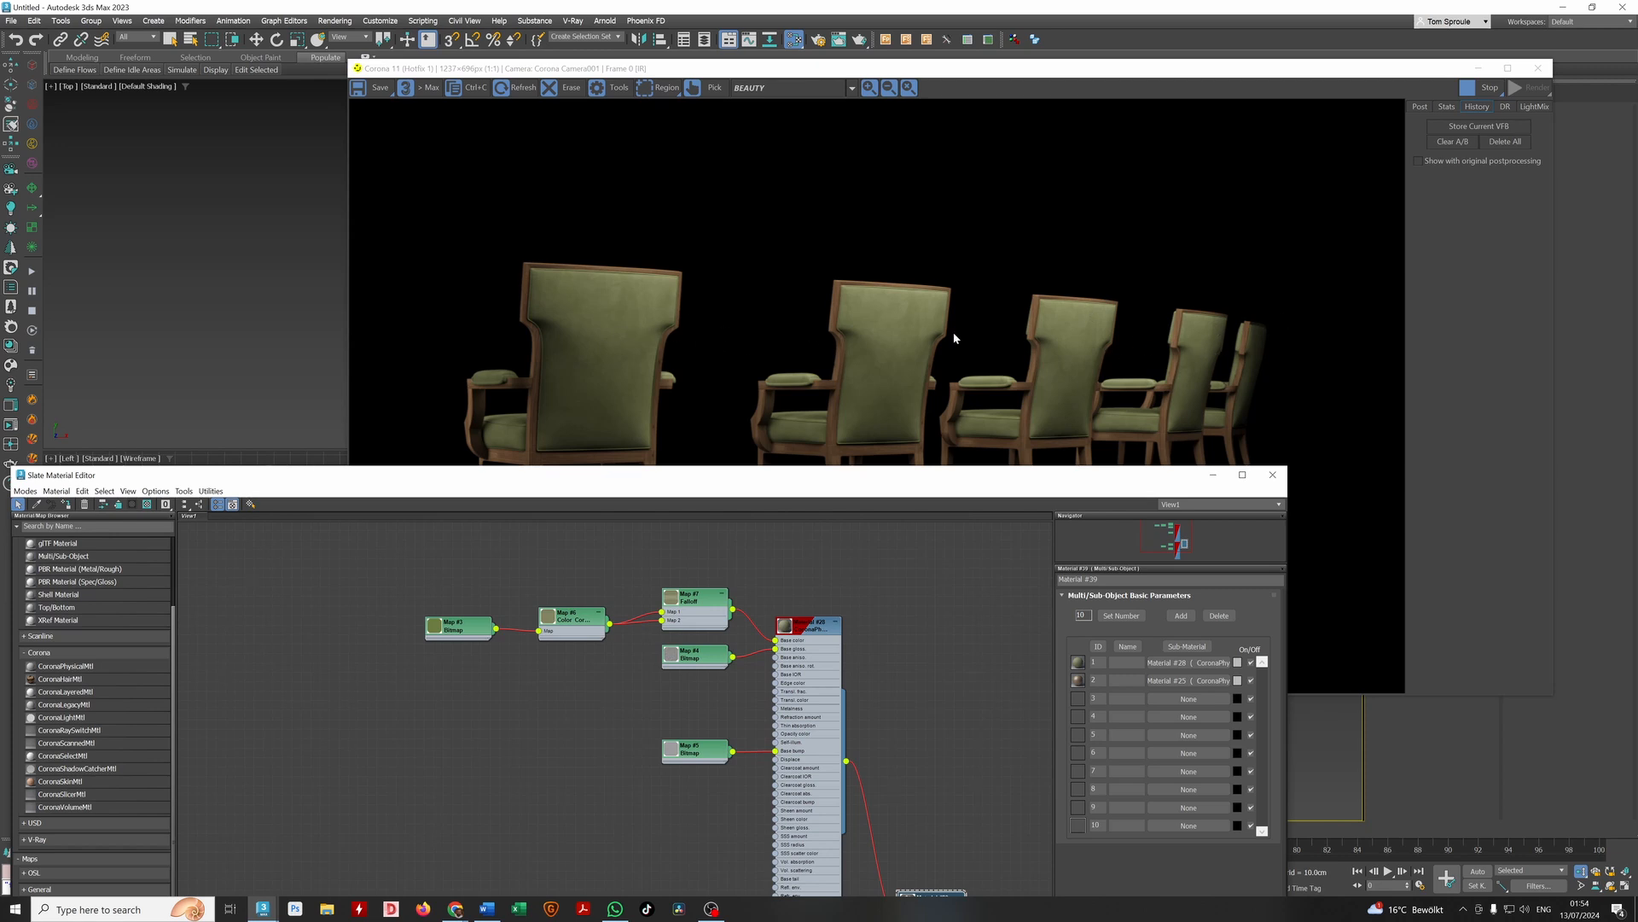
scroll(622, 314, "up", 1)
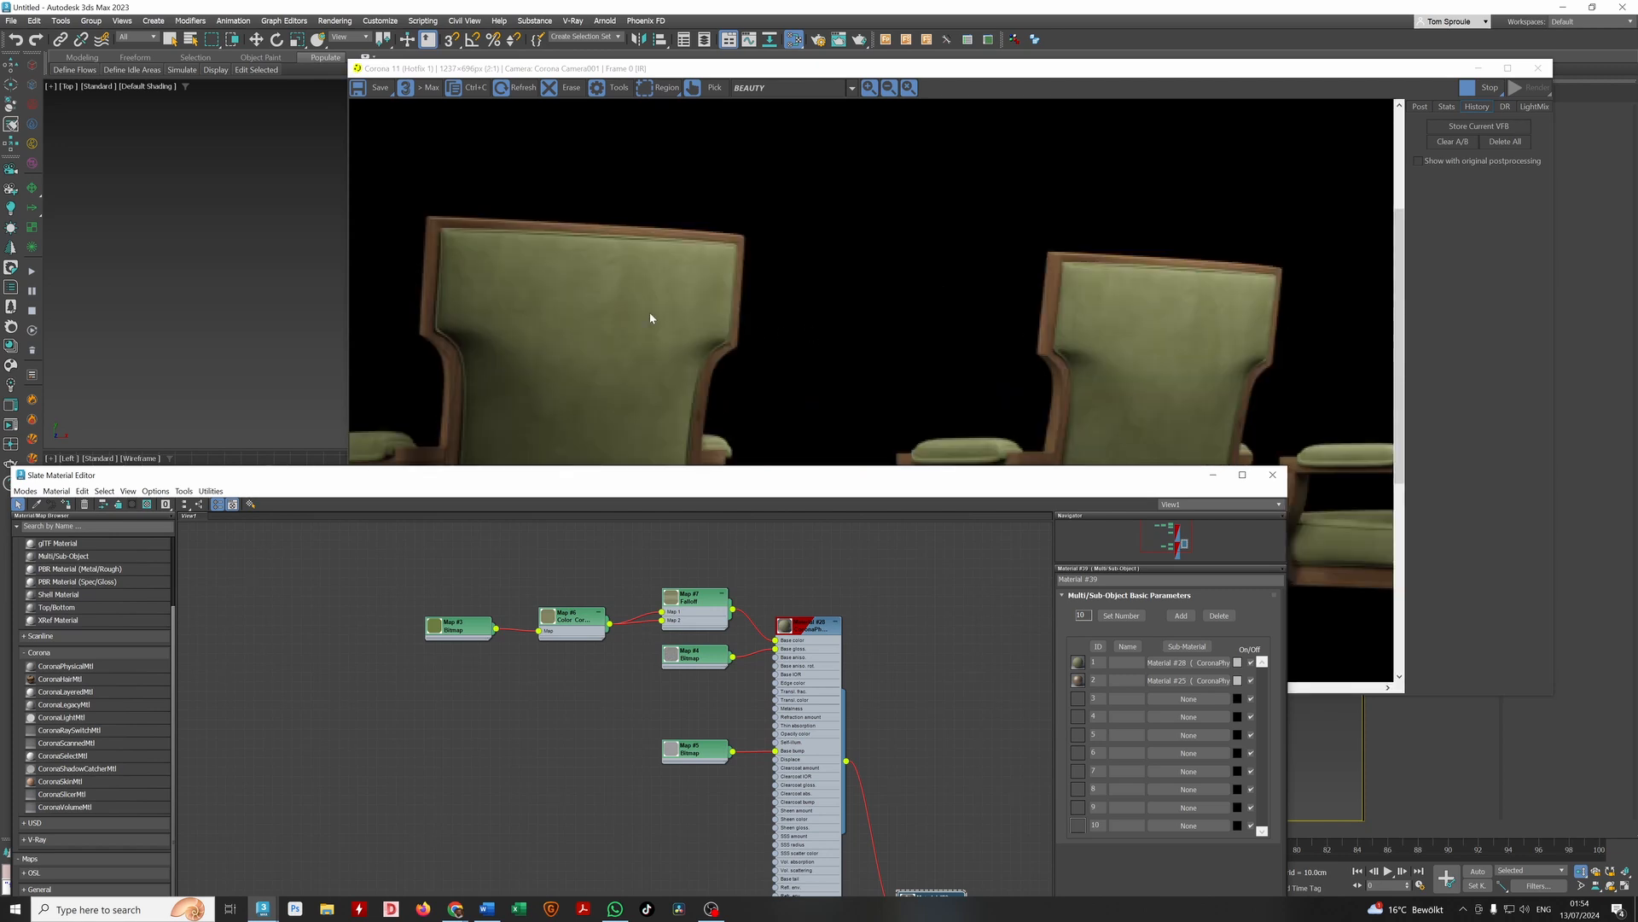
scroll(618, 311, "down", 1)
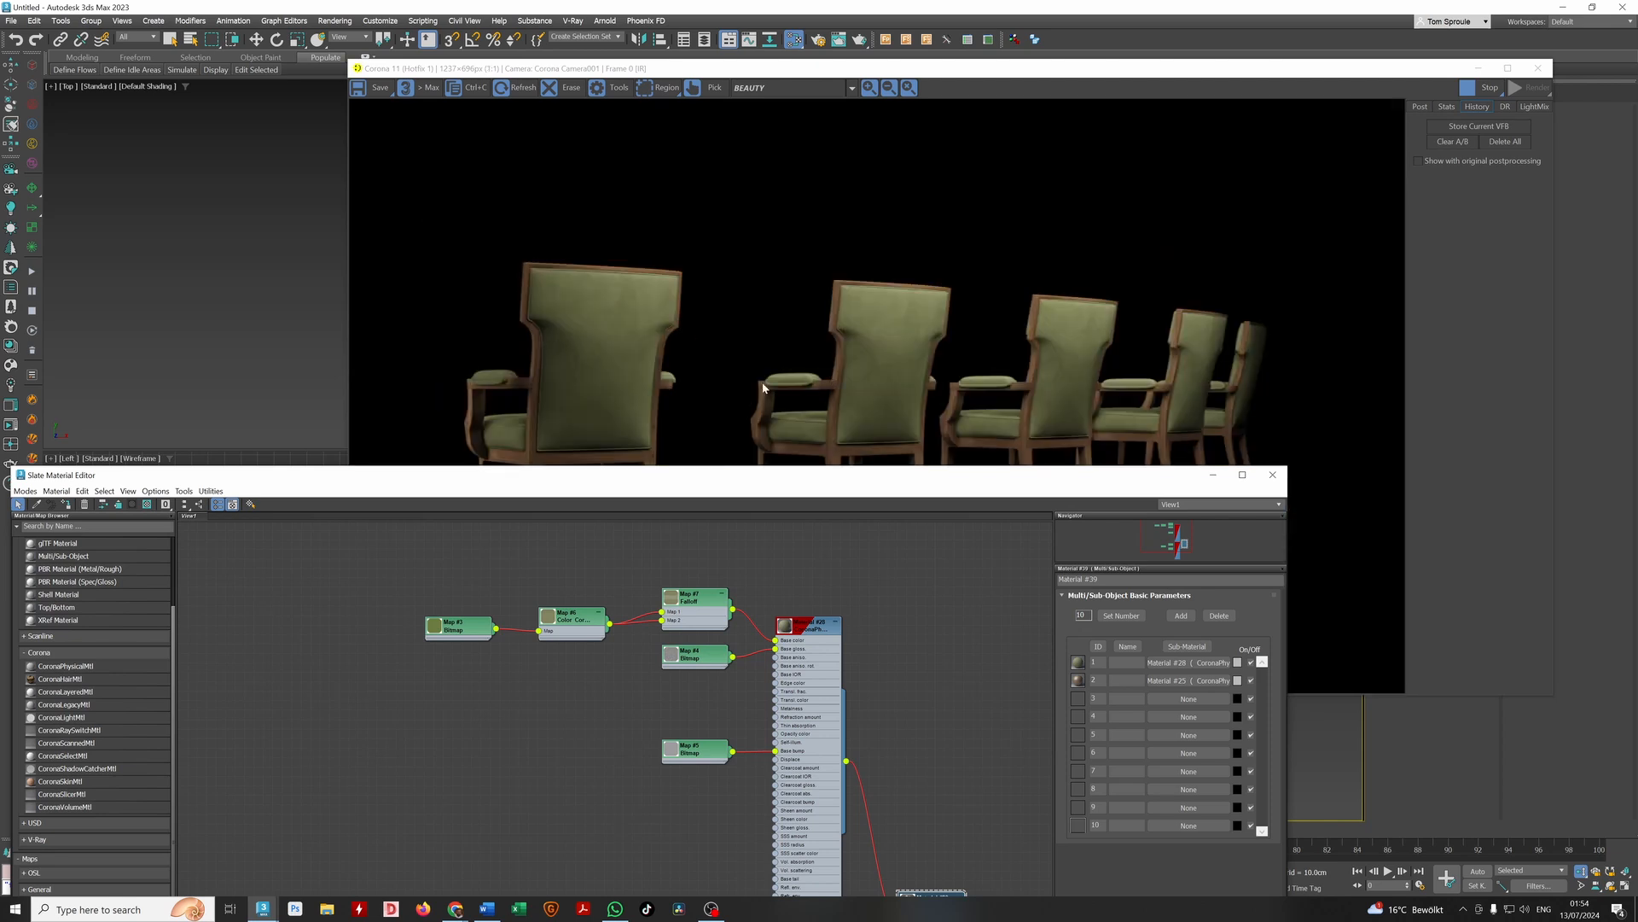
Replace the image of the bitmap feeding the upholstery material with Hermitage_Indigo_900x.jpg and check the rendered chairs
left_click_drag(749, 481, 949, 179)
double_click(657, 323)
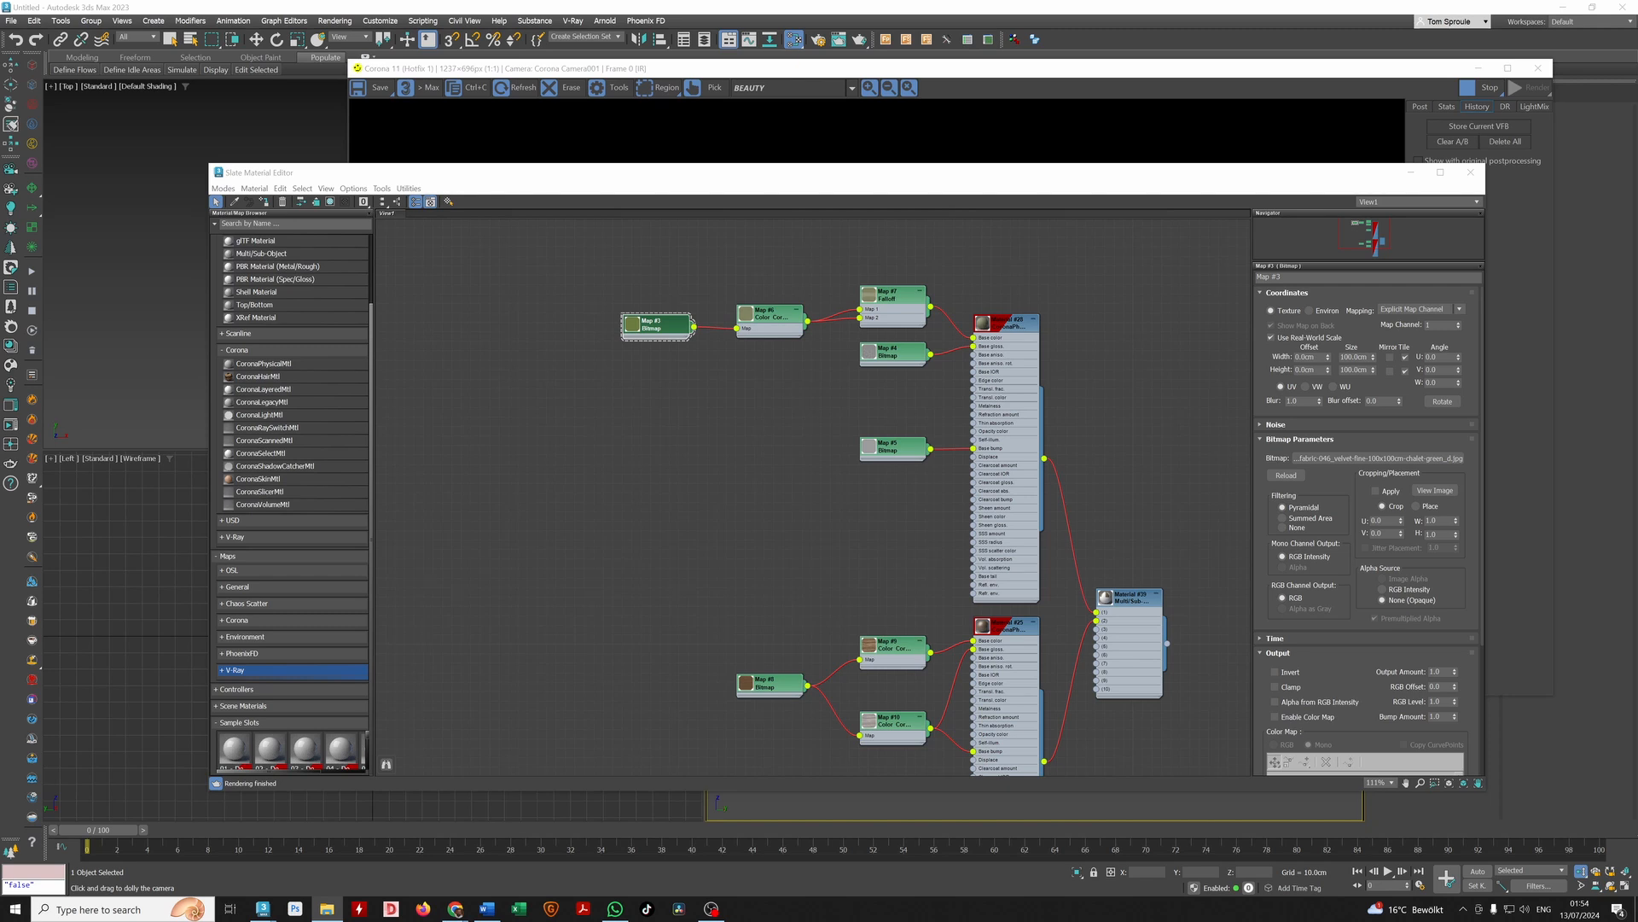
left_click_drag(1382, 439, 1339, 459)
left_click_drag(1383, 172, 1173, 573)
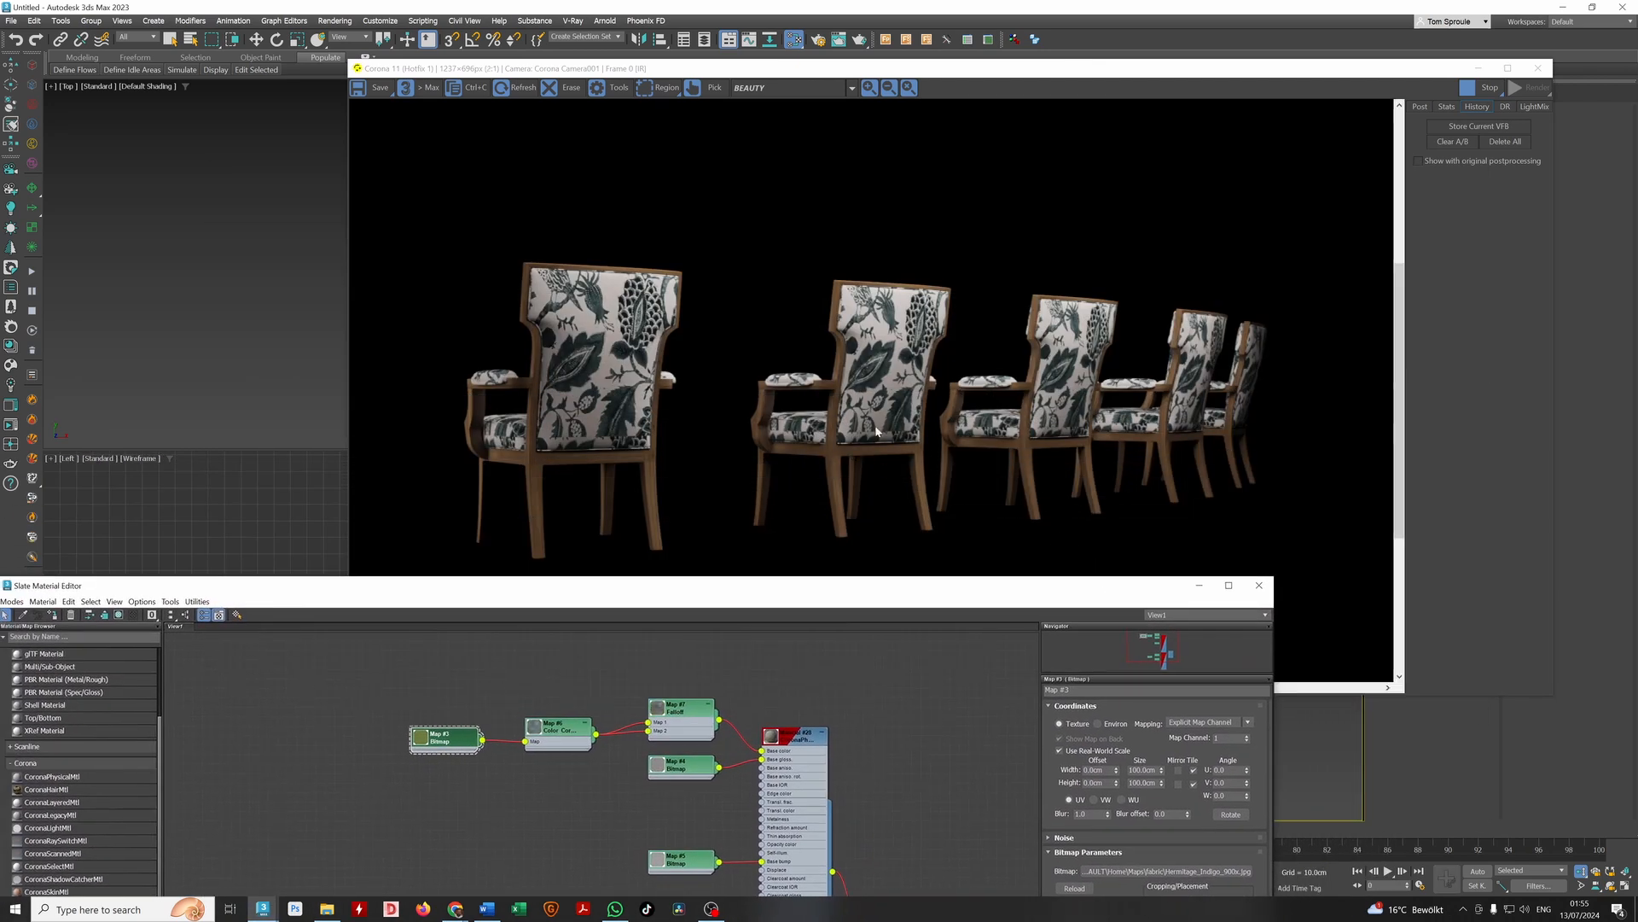
scroll(877, 444, "up", 1)
scroll(896, 331, "down", 1)
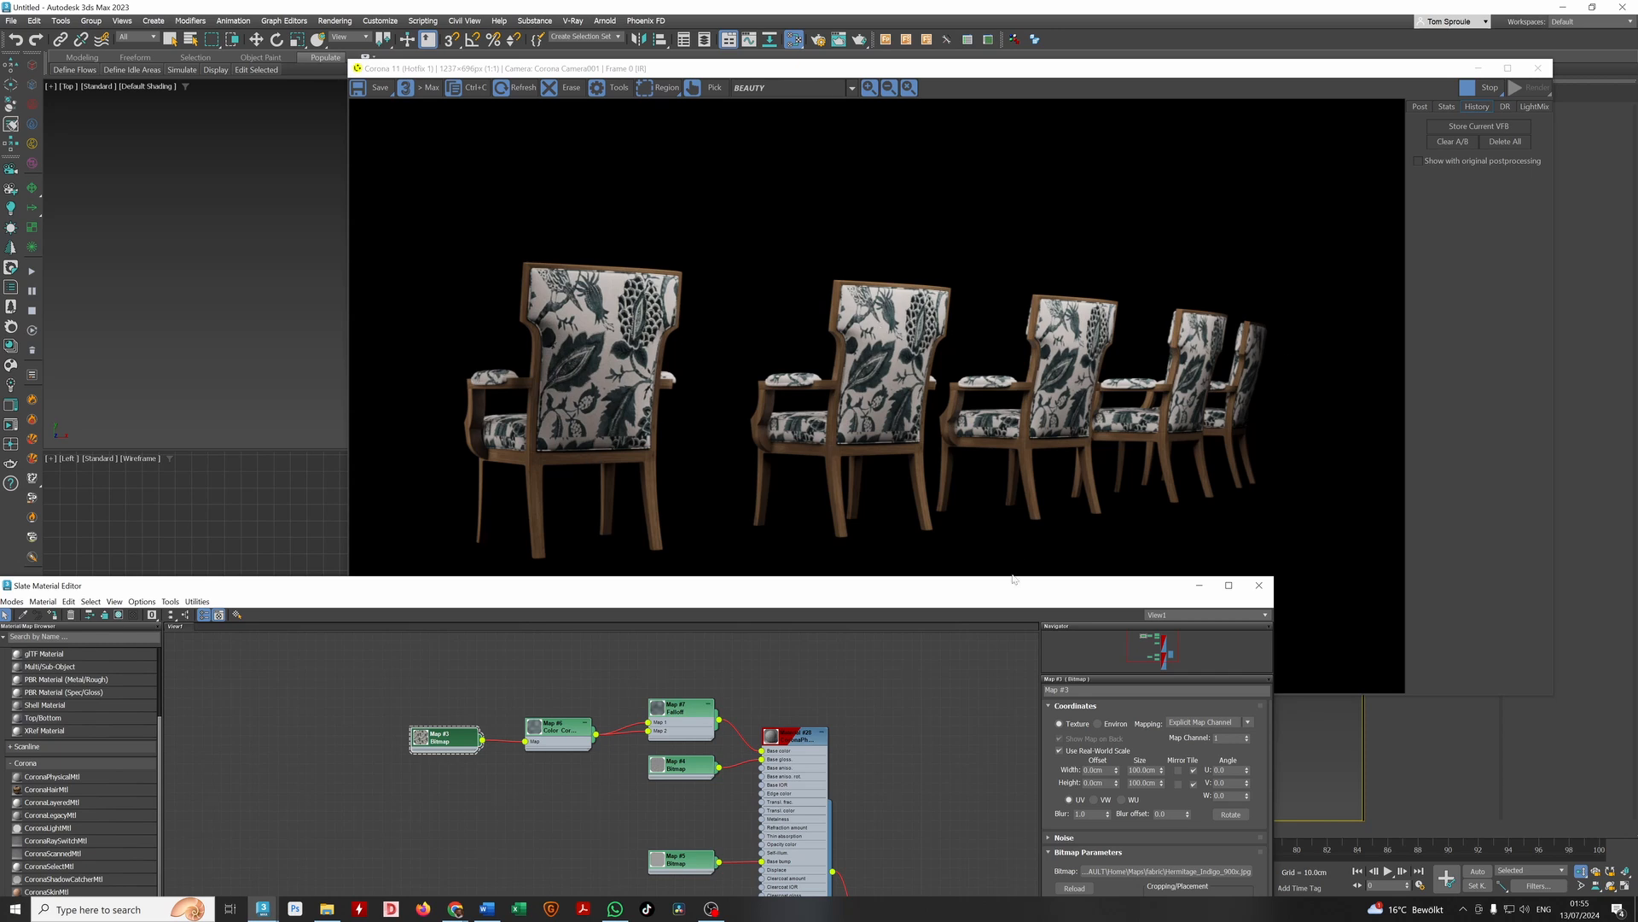
Connect the Hermitage_Indigo bitmap directly to the Base color input of the upholstery material
left_click_drag(985, 587, 1207, 214)
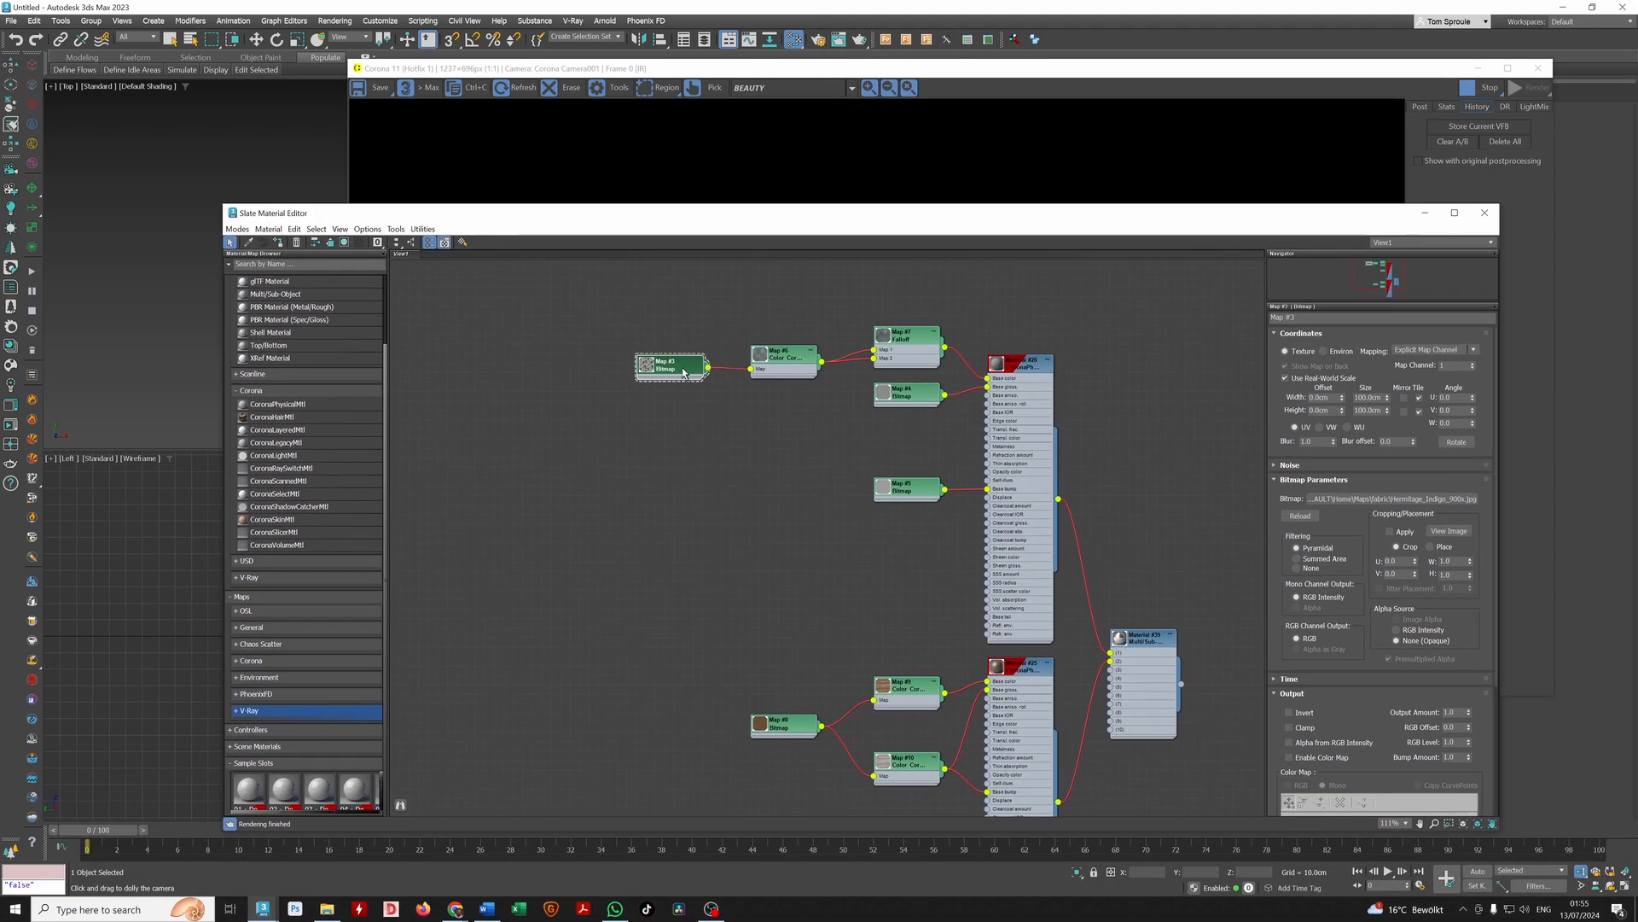
left_click_drag(683, 372, 597, 420)
left_click_drag(797, 213, 726, 436)
left_click_drag(552, 638, 916, 602)
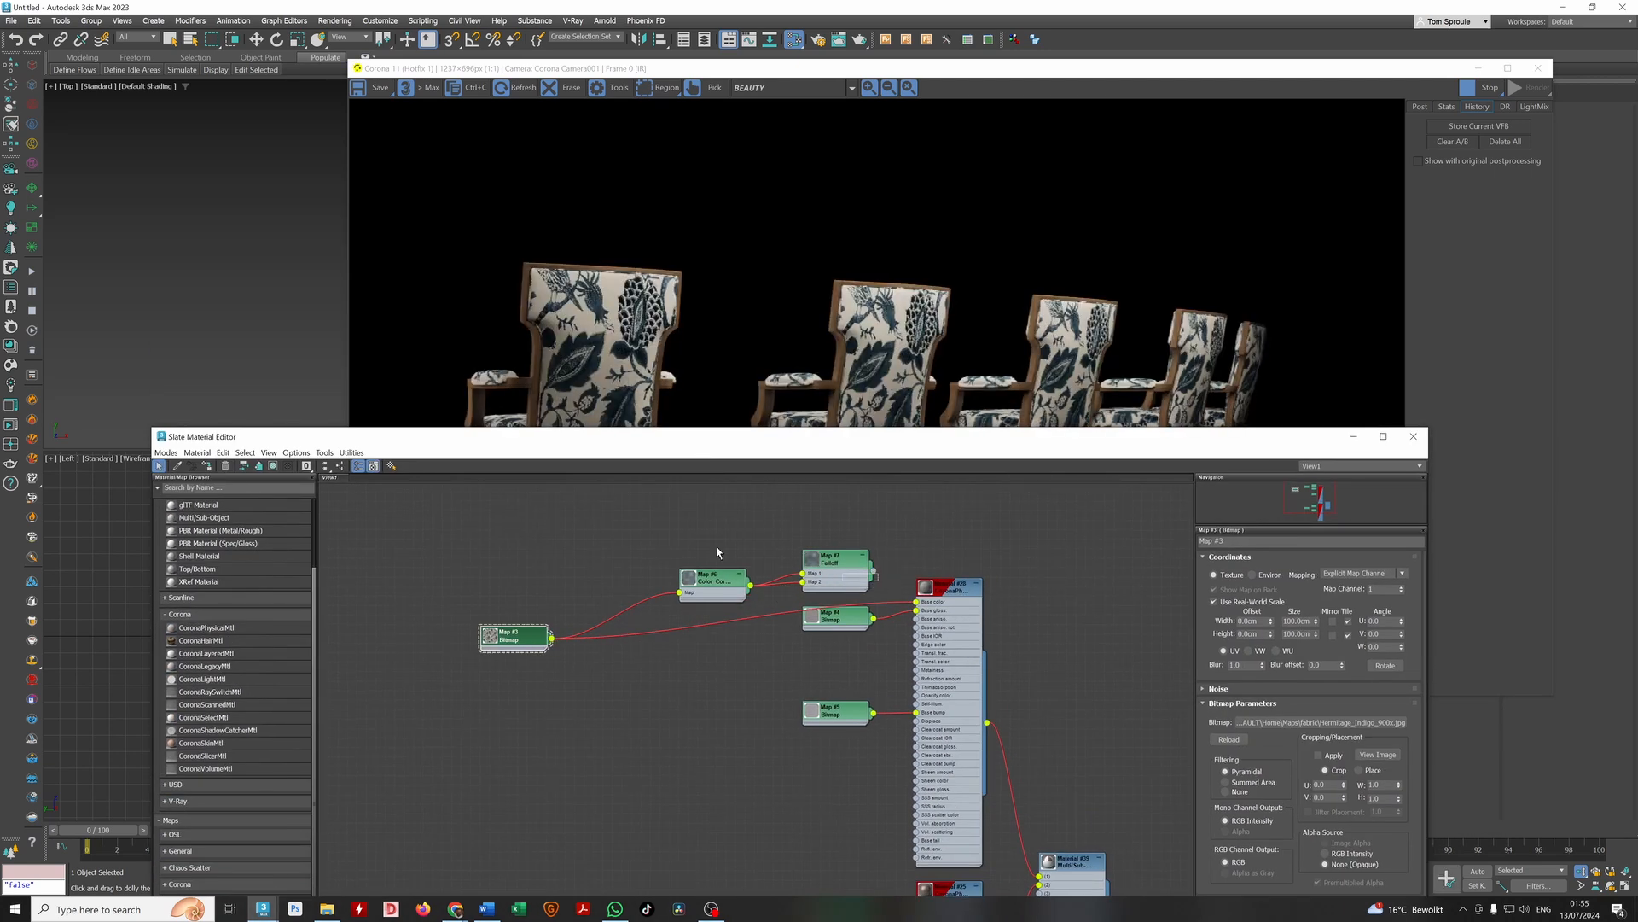
Delete the Color Correction, Falloff and two remaining bitmap nodes of the upholstery material, and place the fabric bitmap beside the material
left_click_drag(721, 553, 879, 598)
key("Delete")
left_click(849, 619)
left_click_drag(878, 777, 823, 616)
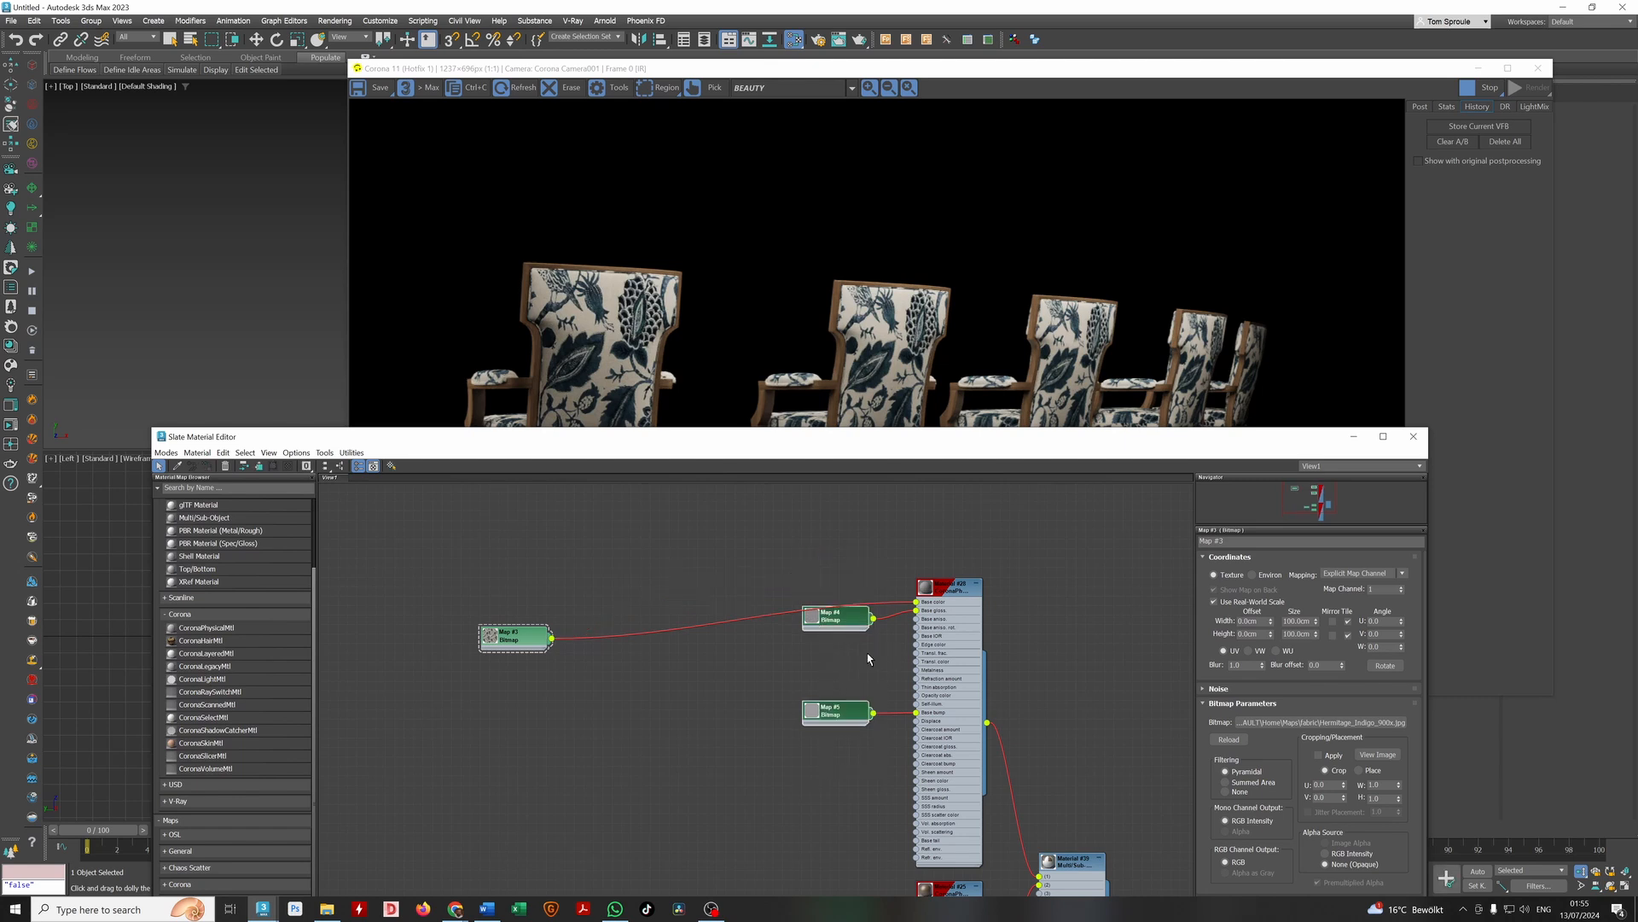
key("Delete")
left_click_drag(507, 640, 791, 620)
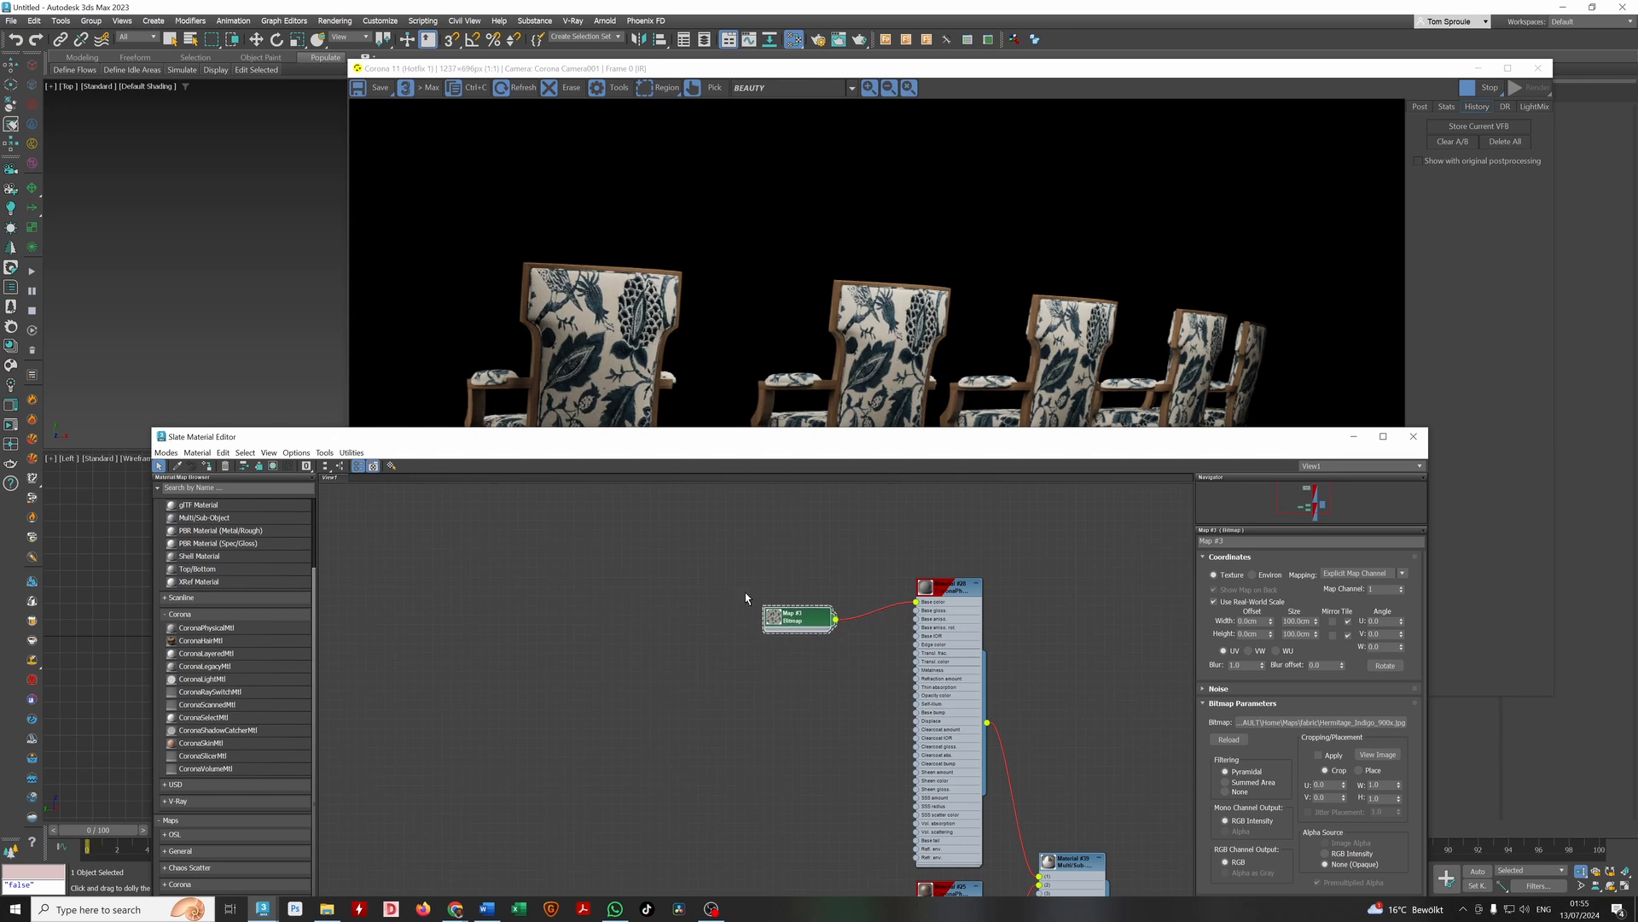
Select the second chair of the row in the top view and go to its Editable Poly level below OpenSubdiv
left_click_drag(788, 430, 674, 571)
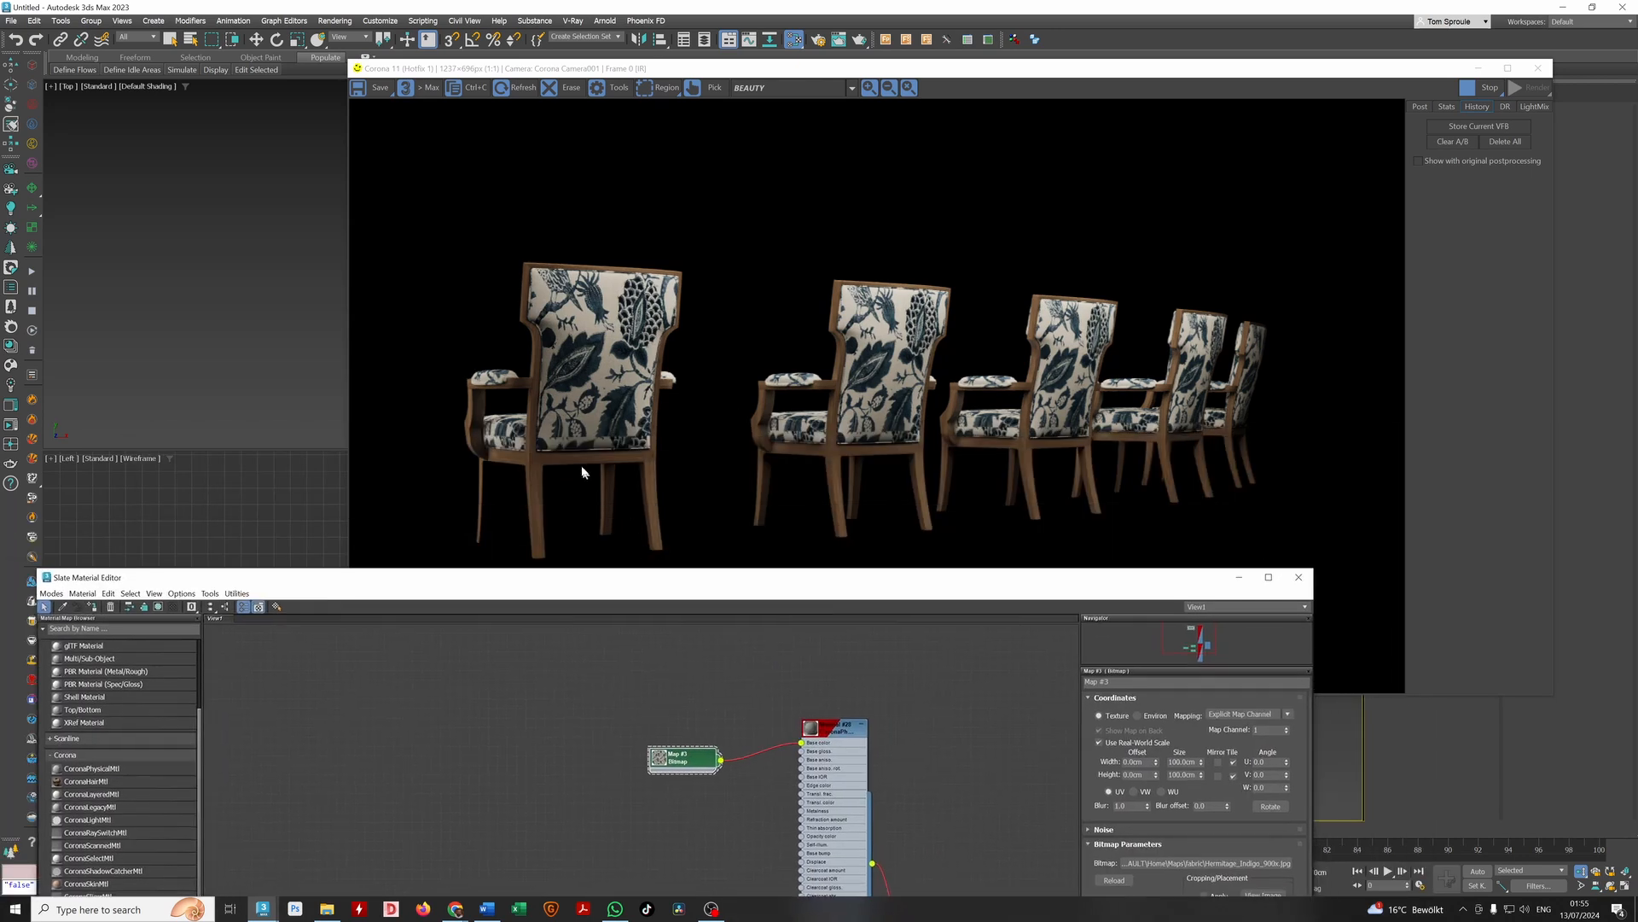
left_click_drag(864, 72, 735, 299)
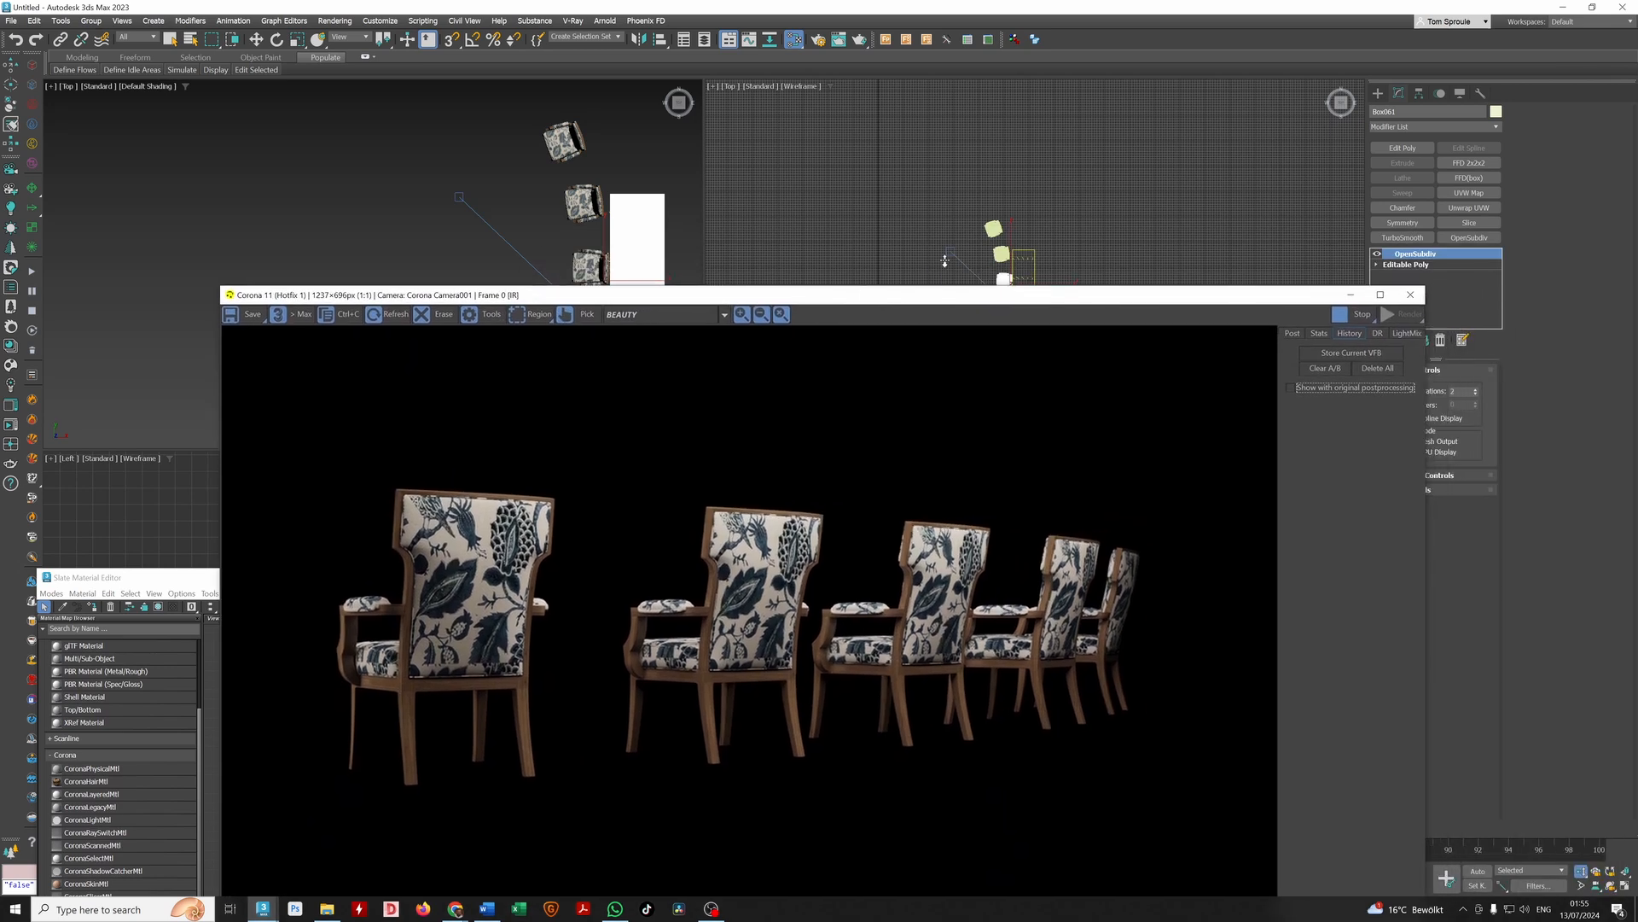
left_click(580, 203)
key("w")
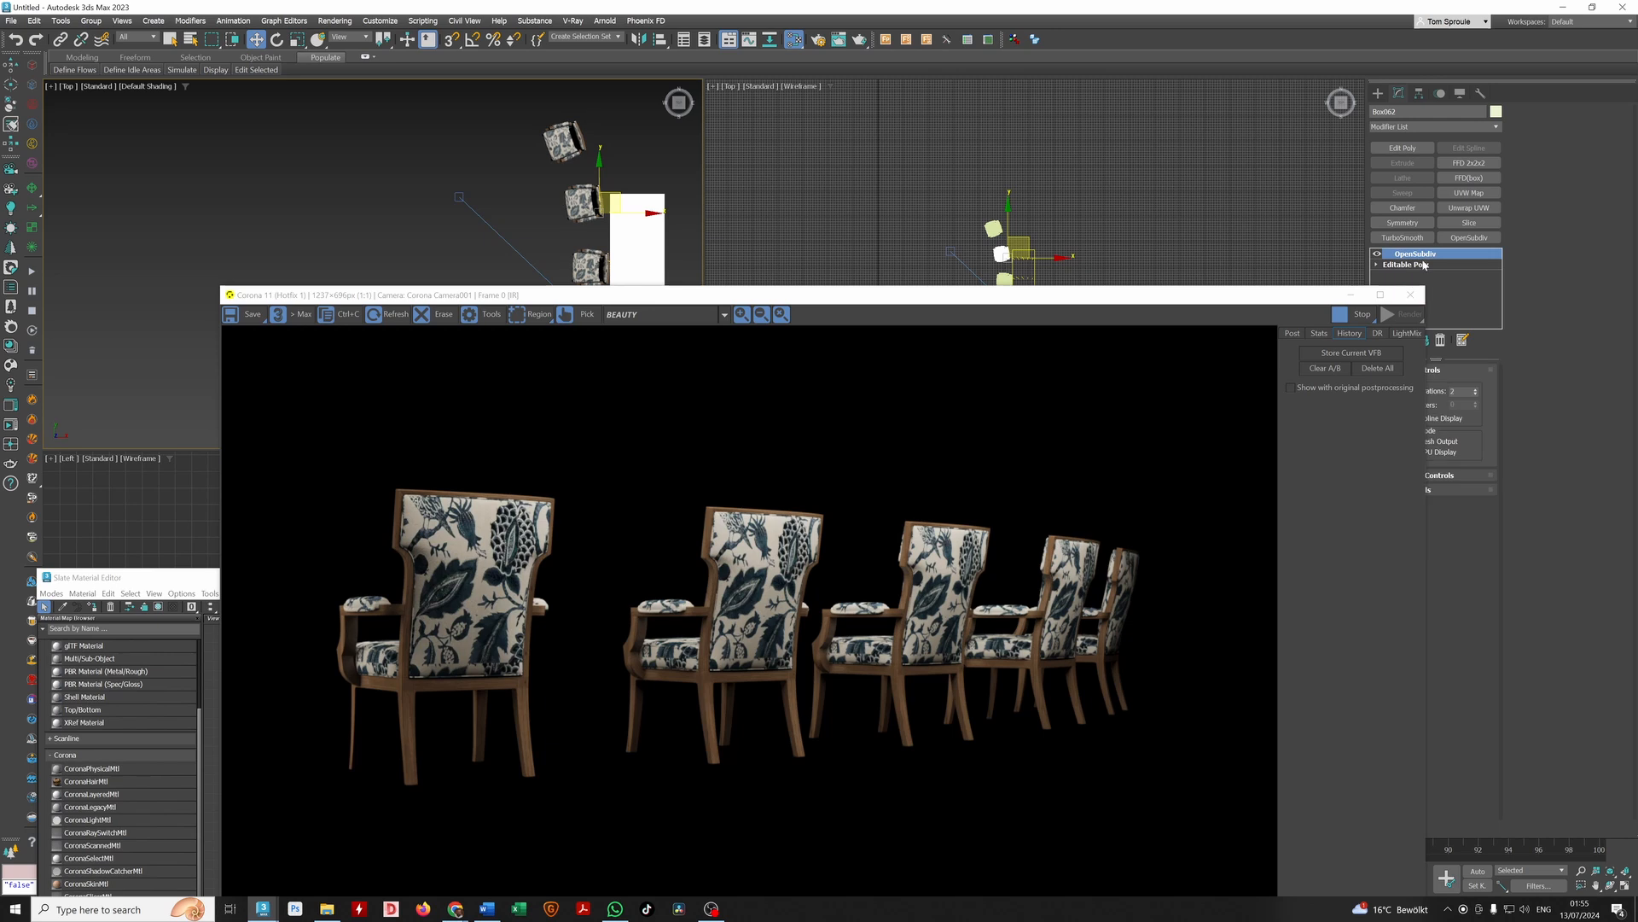
left_click(1423, 265)
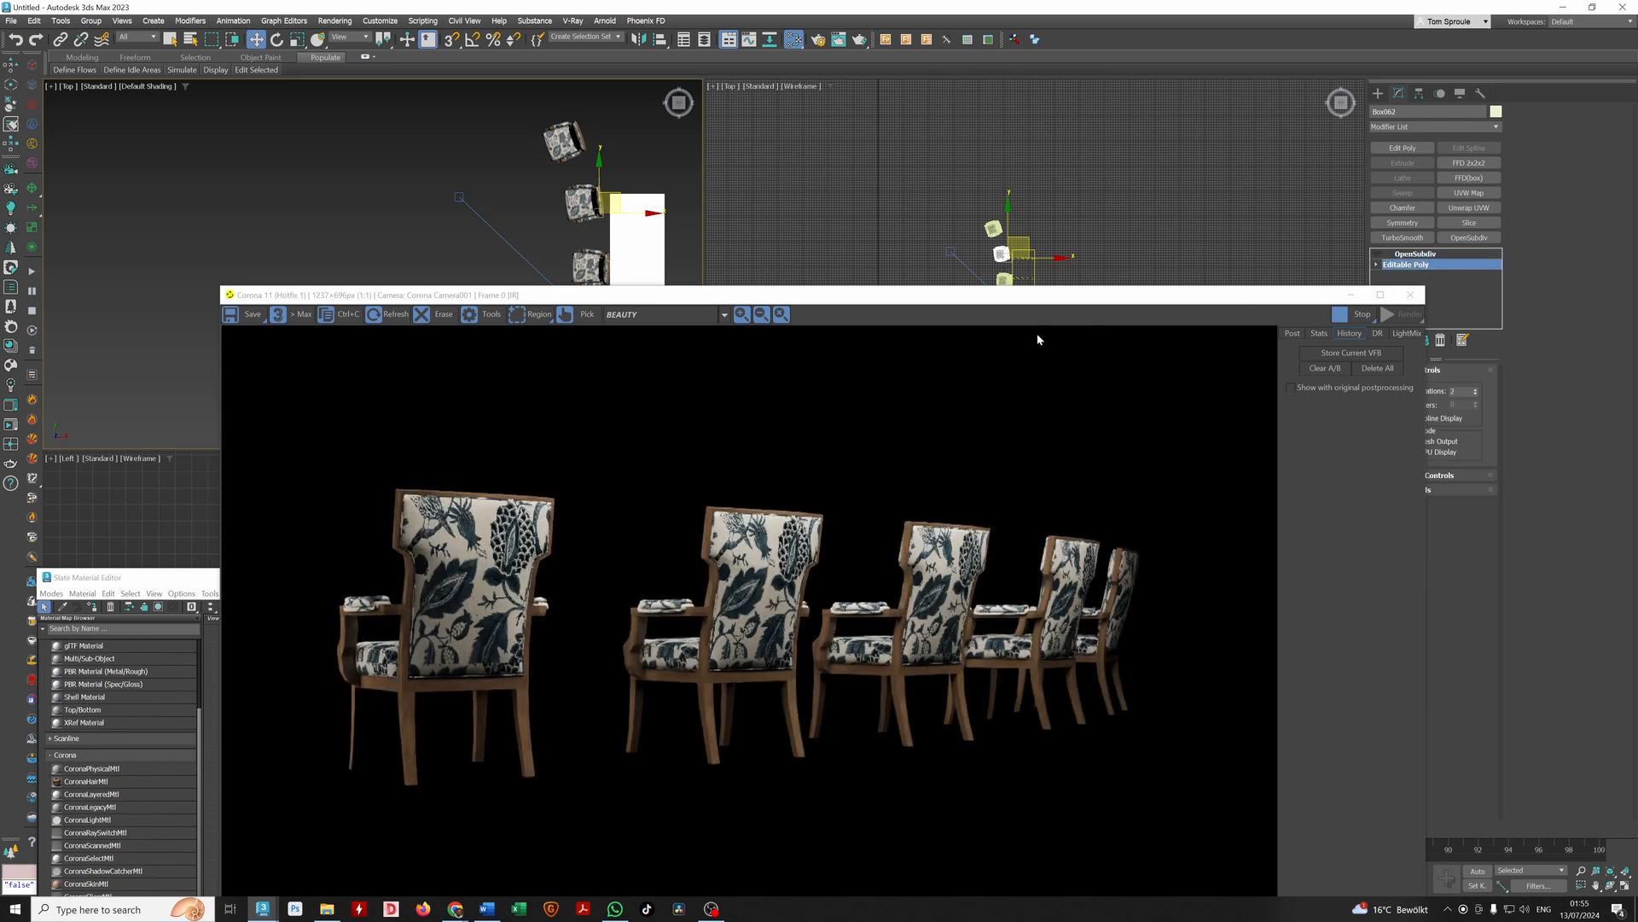
Compare the pattern on the rendered chairs, and enter element editing on the selected chair's upholstery mesh
left_click_drag(991, 298, 879, 338)
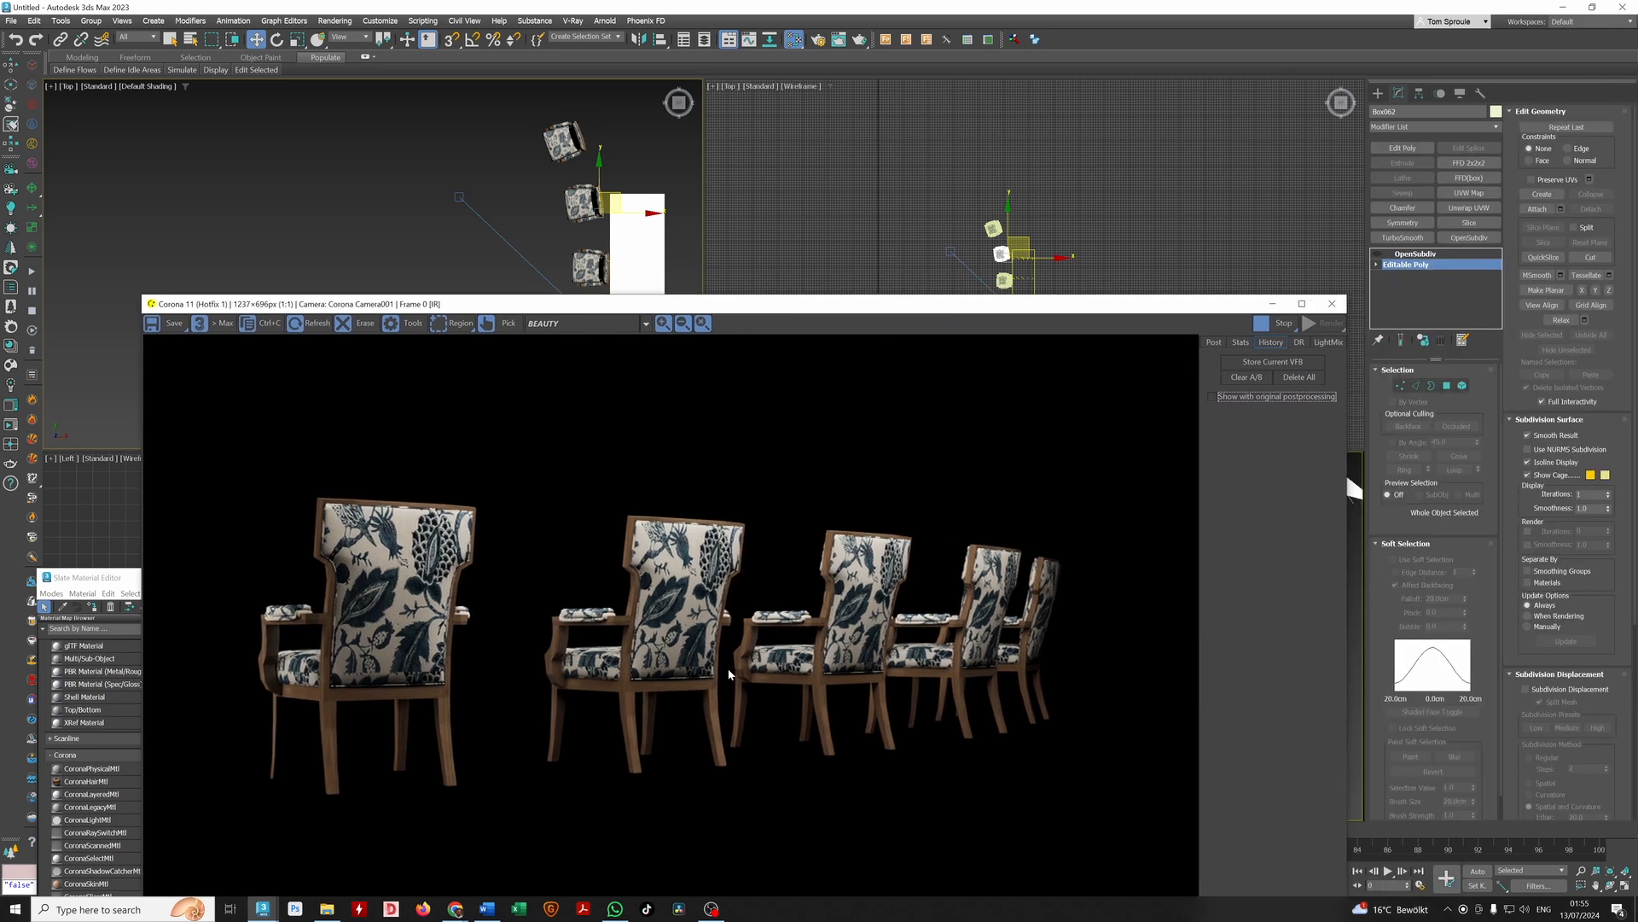
scroll(634, 614, "up", 2)
scroll(599, 624, "down", 2)
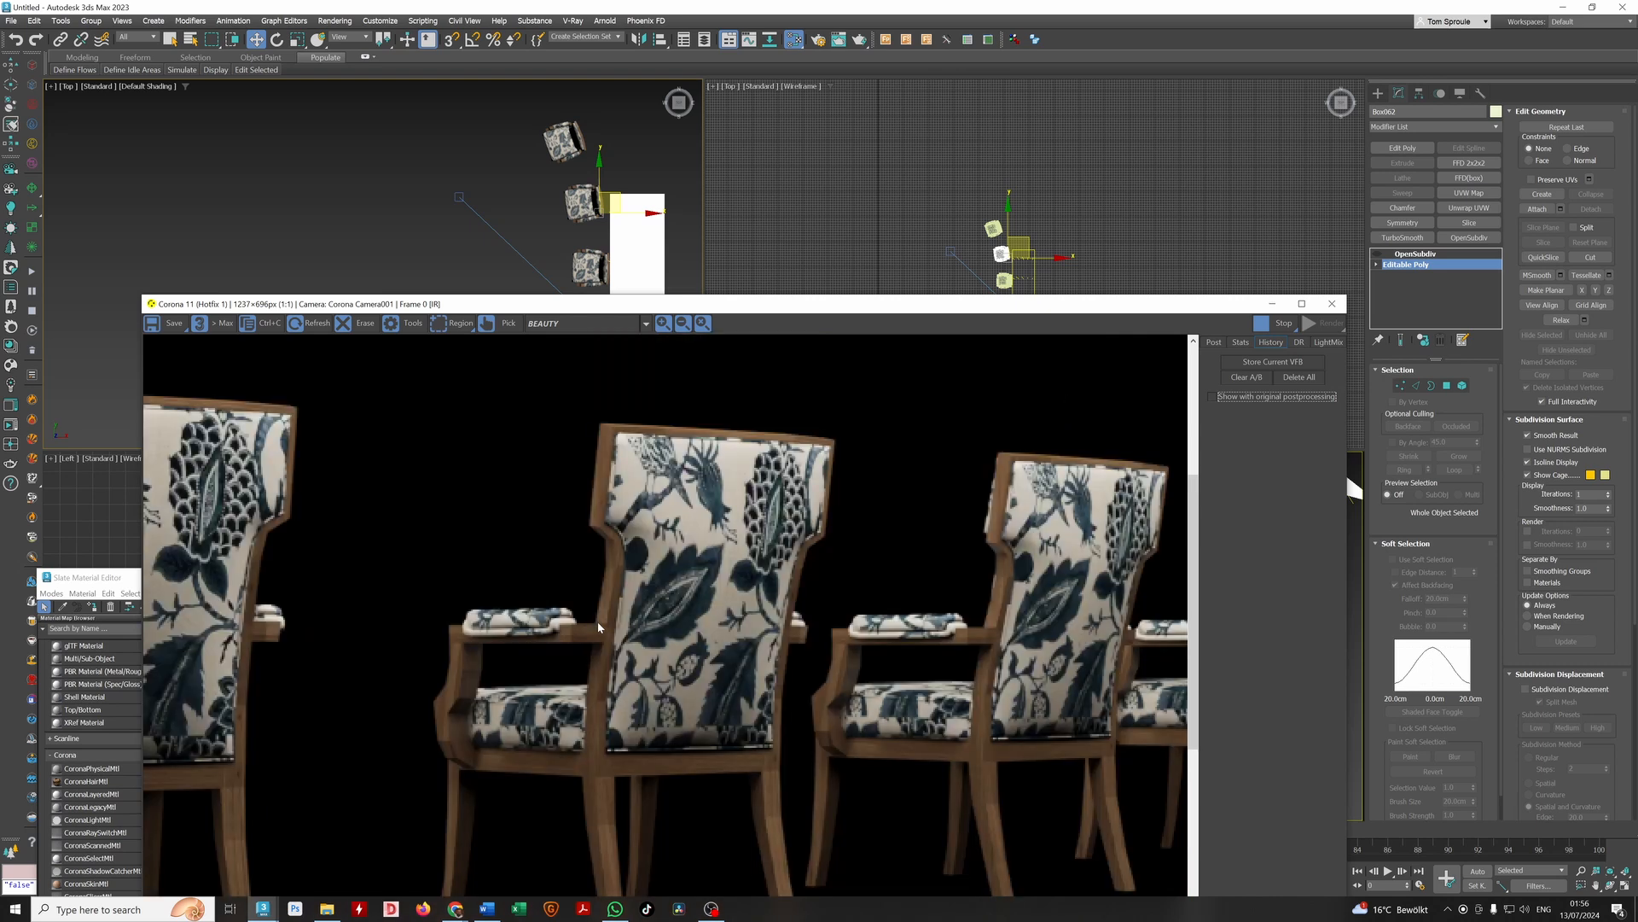
left_click_drag(1225, 305, 1088, 424)
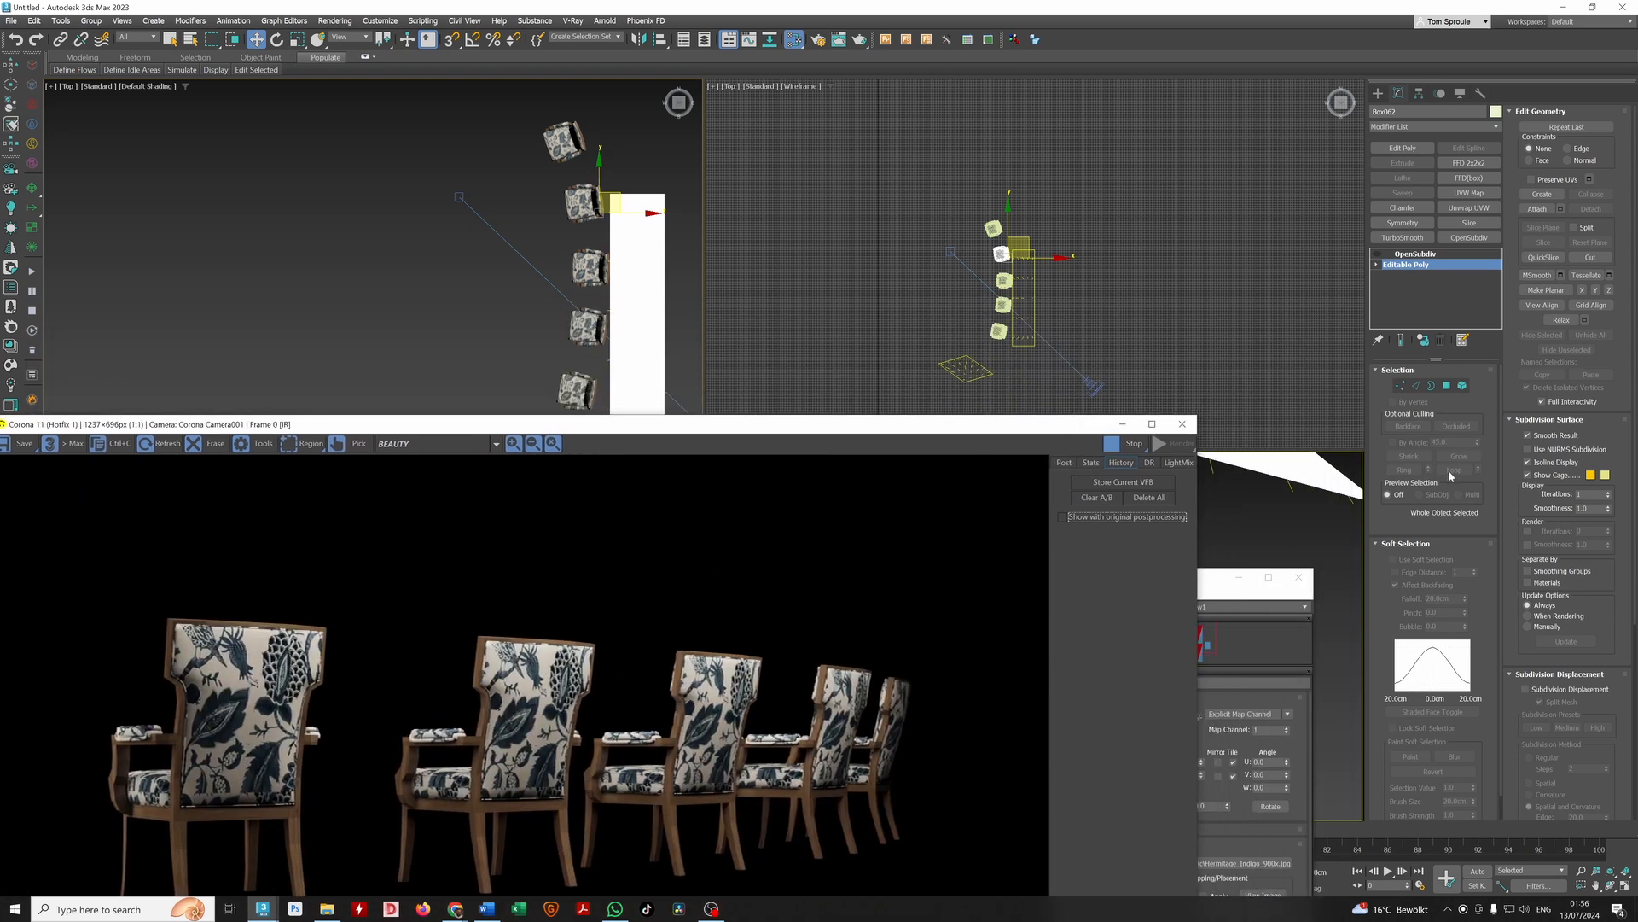
left_click(1462, 385)
scroll(588, 192, "up", 5)
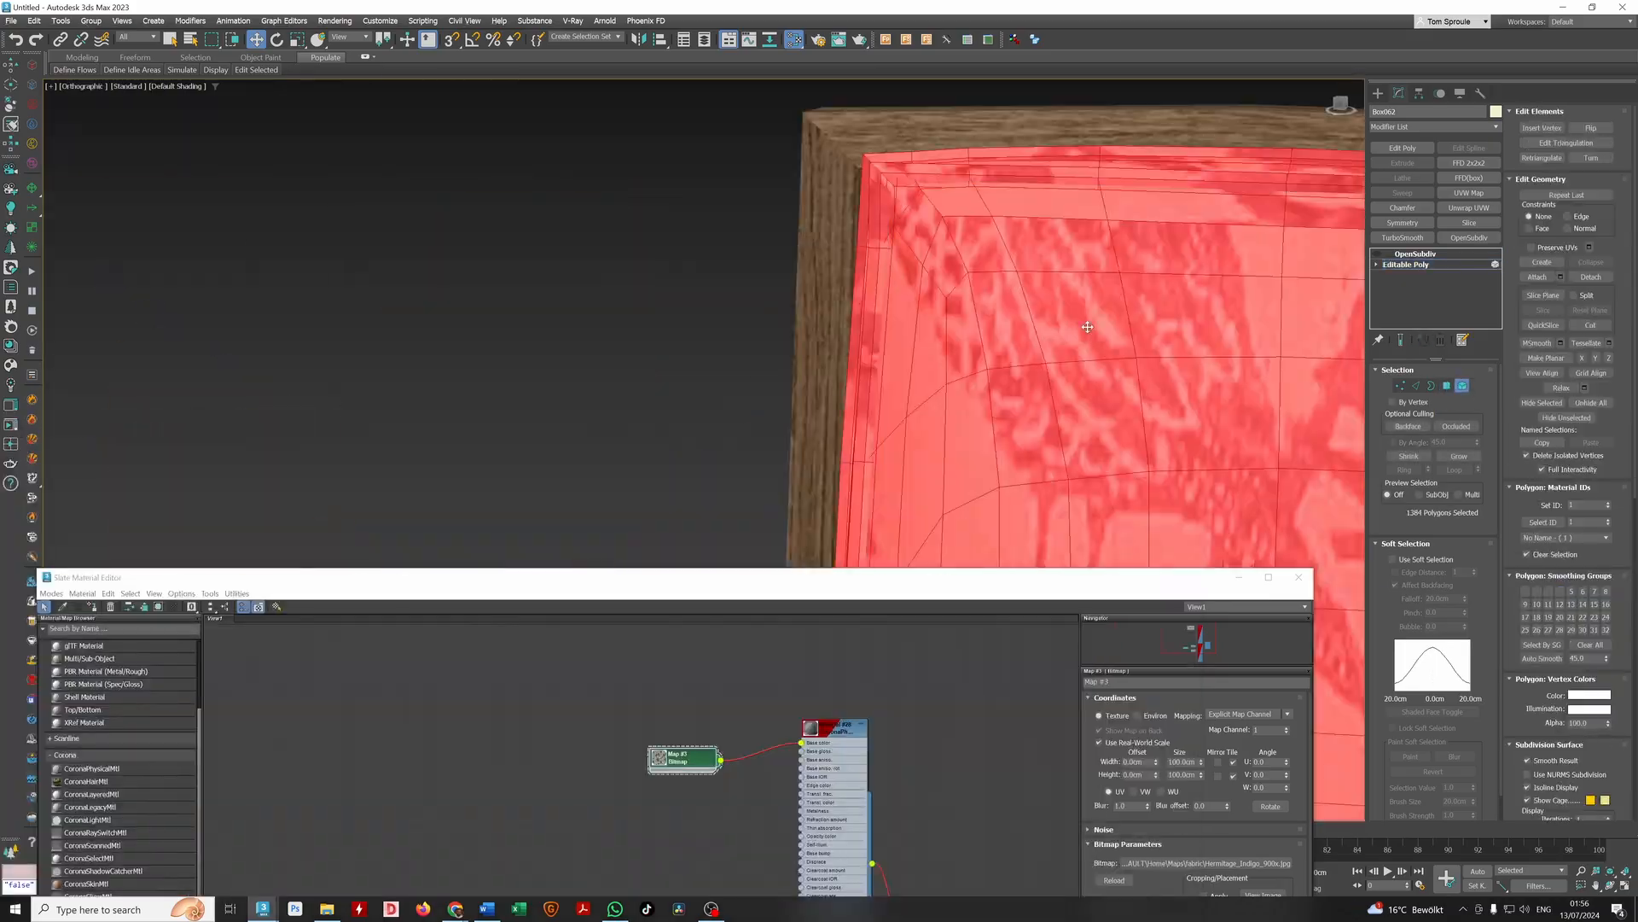
middle_click_drag(1090, 321, 1194, 256, "alt")
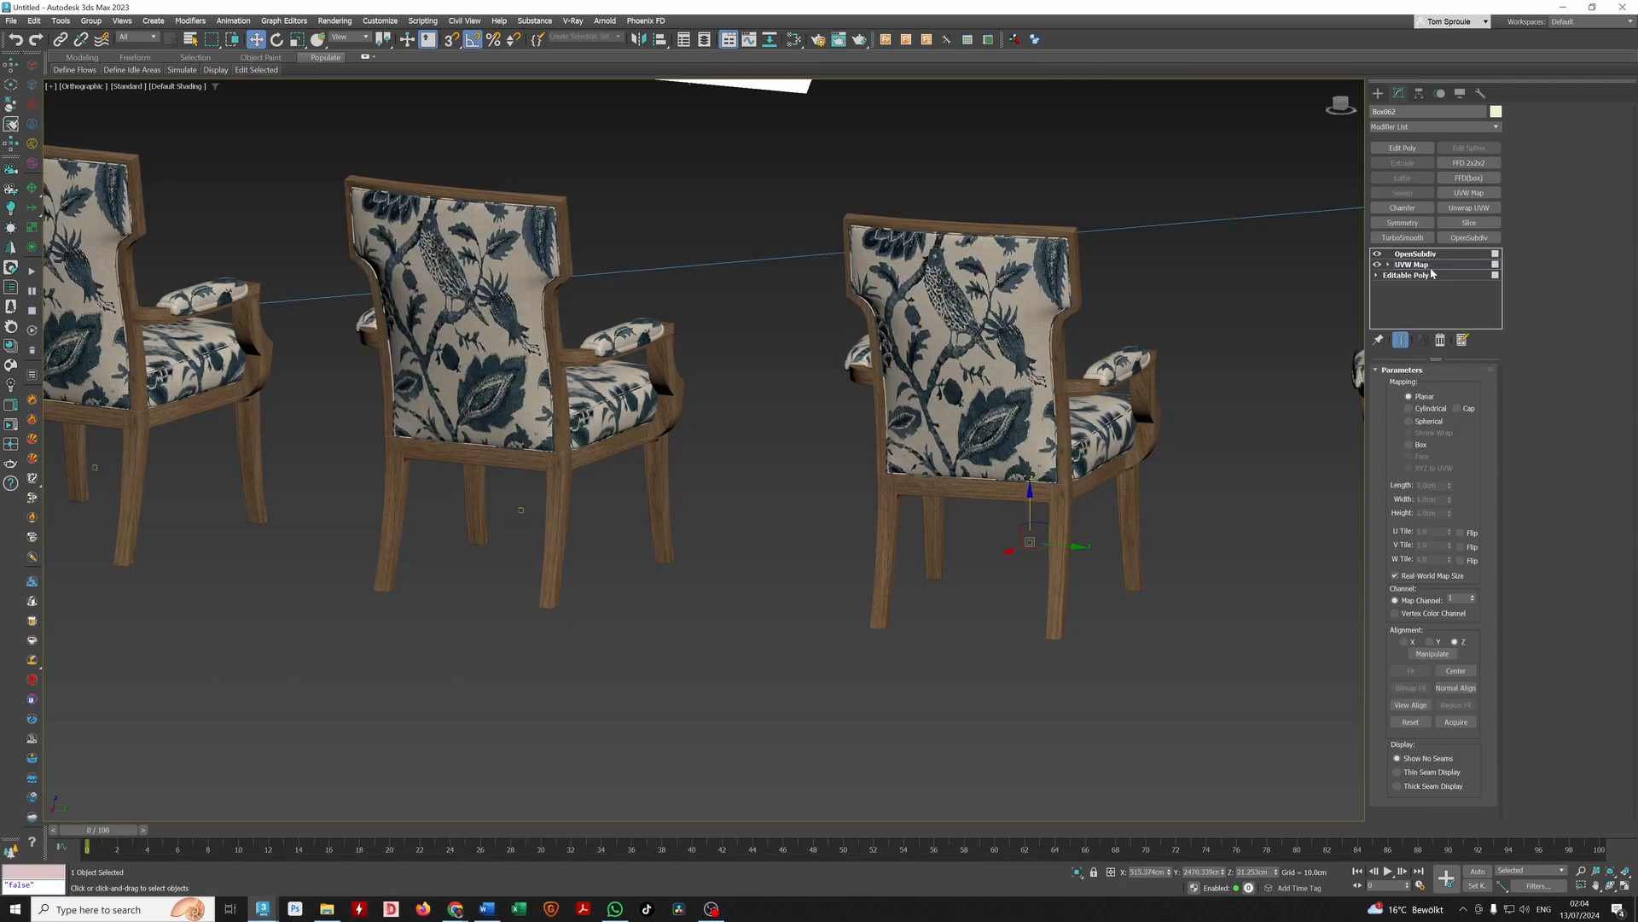
Collapse the chair's UVW Map modifier into its Editable Poly and inspect the fabric pattern on the chair backs
right_click(1434, 266)
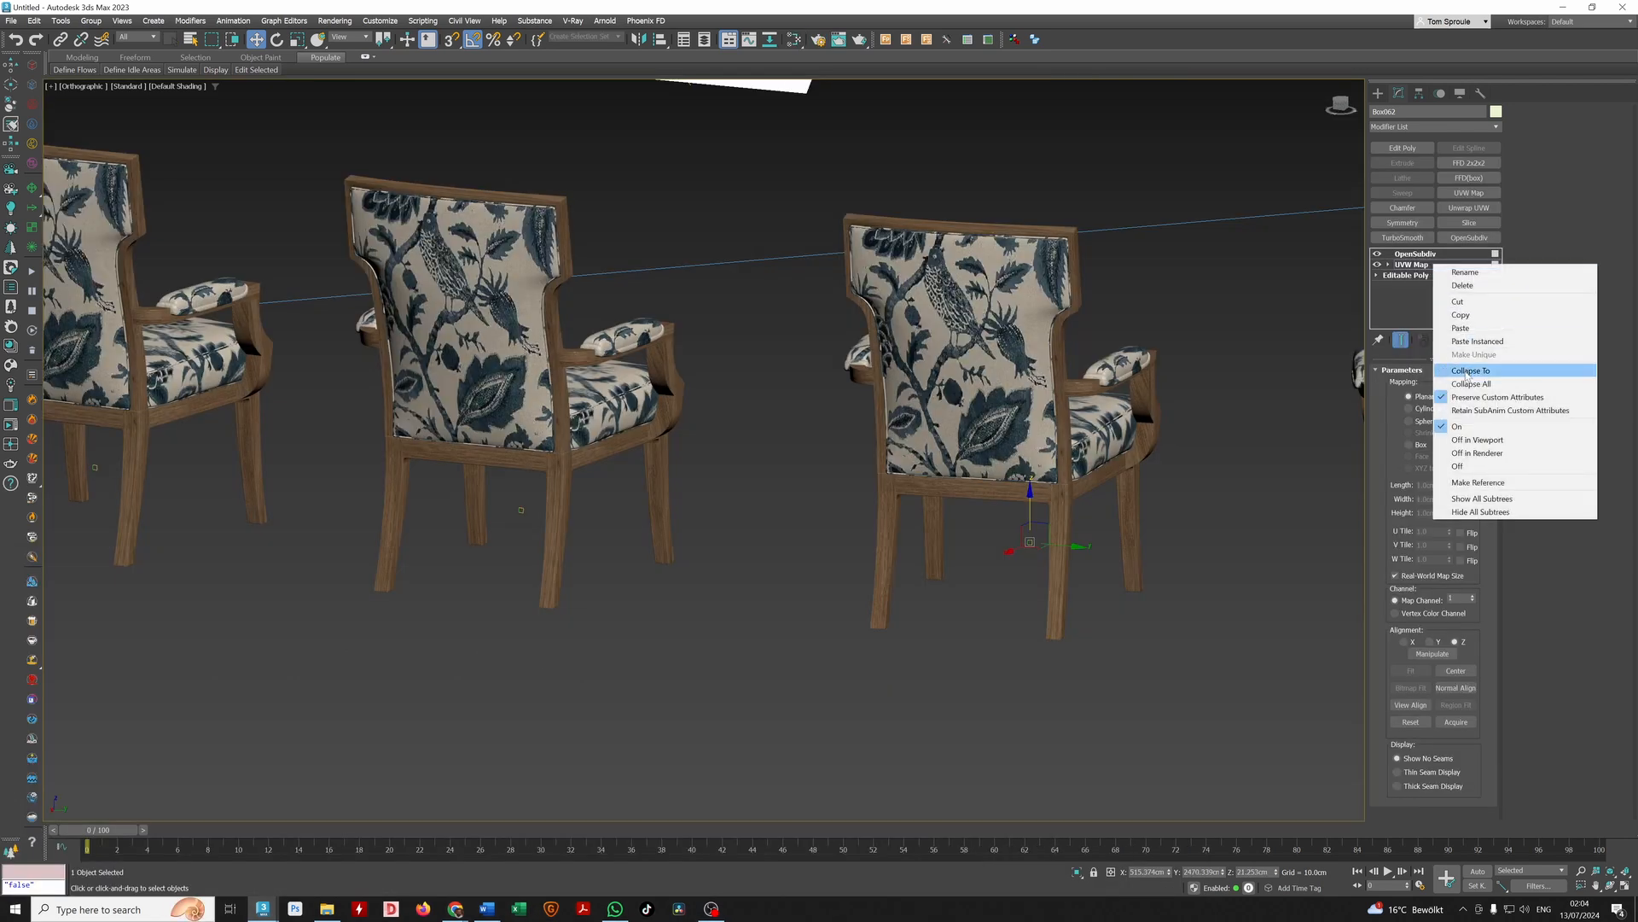
left_click(1466, 371)
middle_click_drag(968, 315, 917, 367, "alt")
scroll(918, 368, "up", 3)
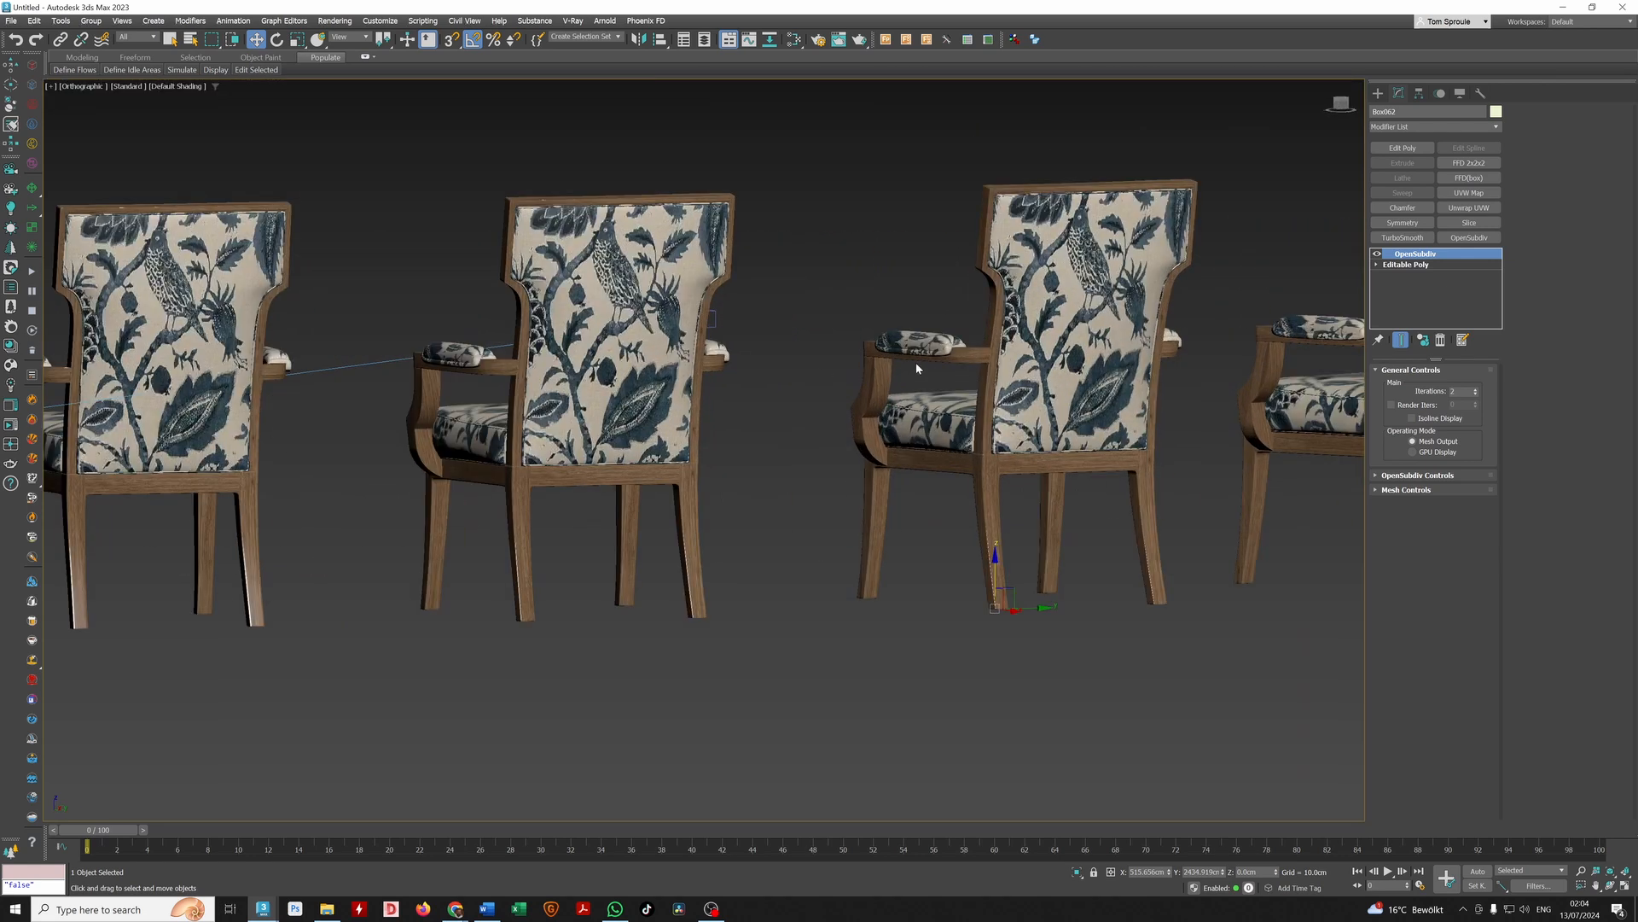
scroll(736, 338, "down", 2)
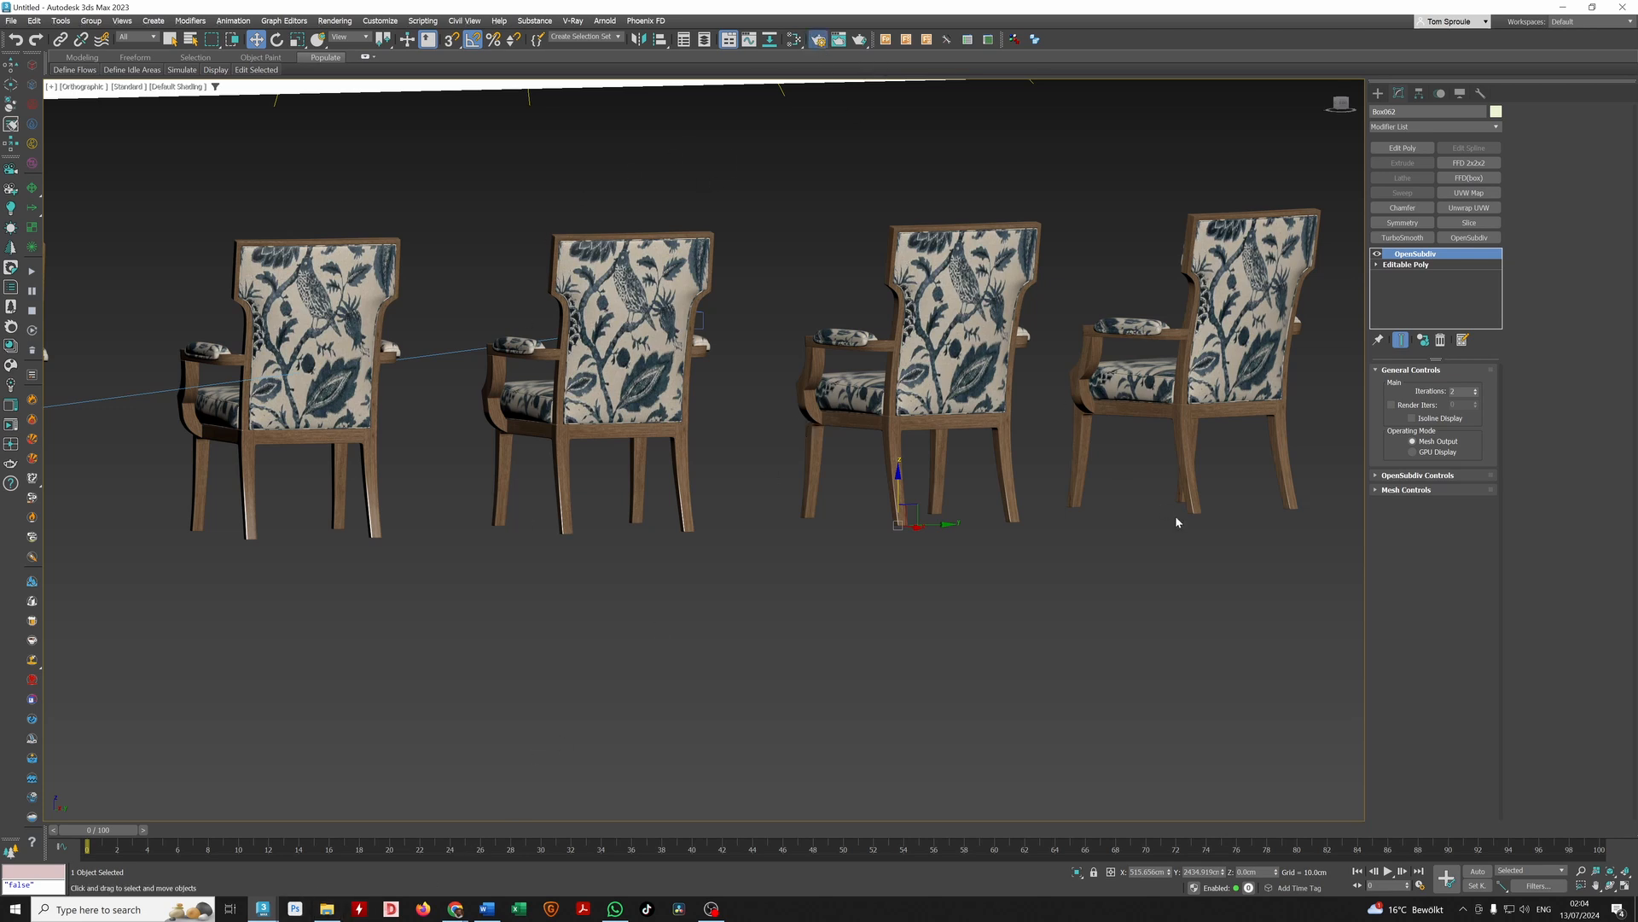
Start interactive rendering of the camera view and bring the material editor back over the render
left_click(297, 365)
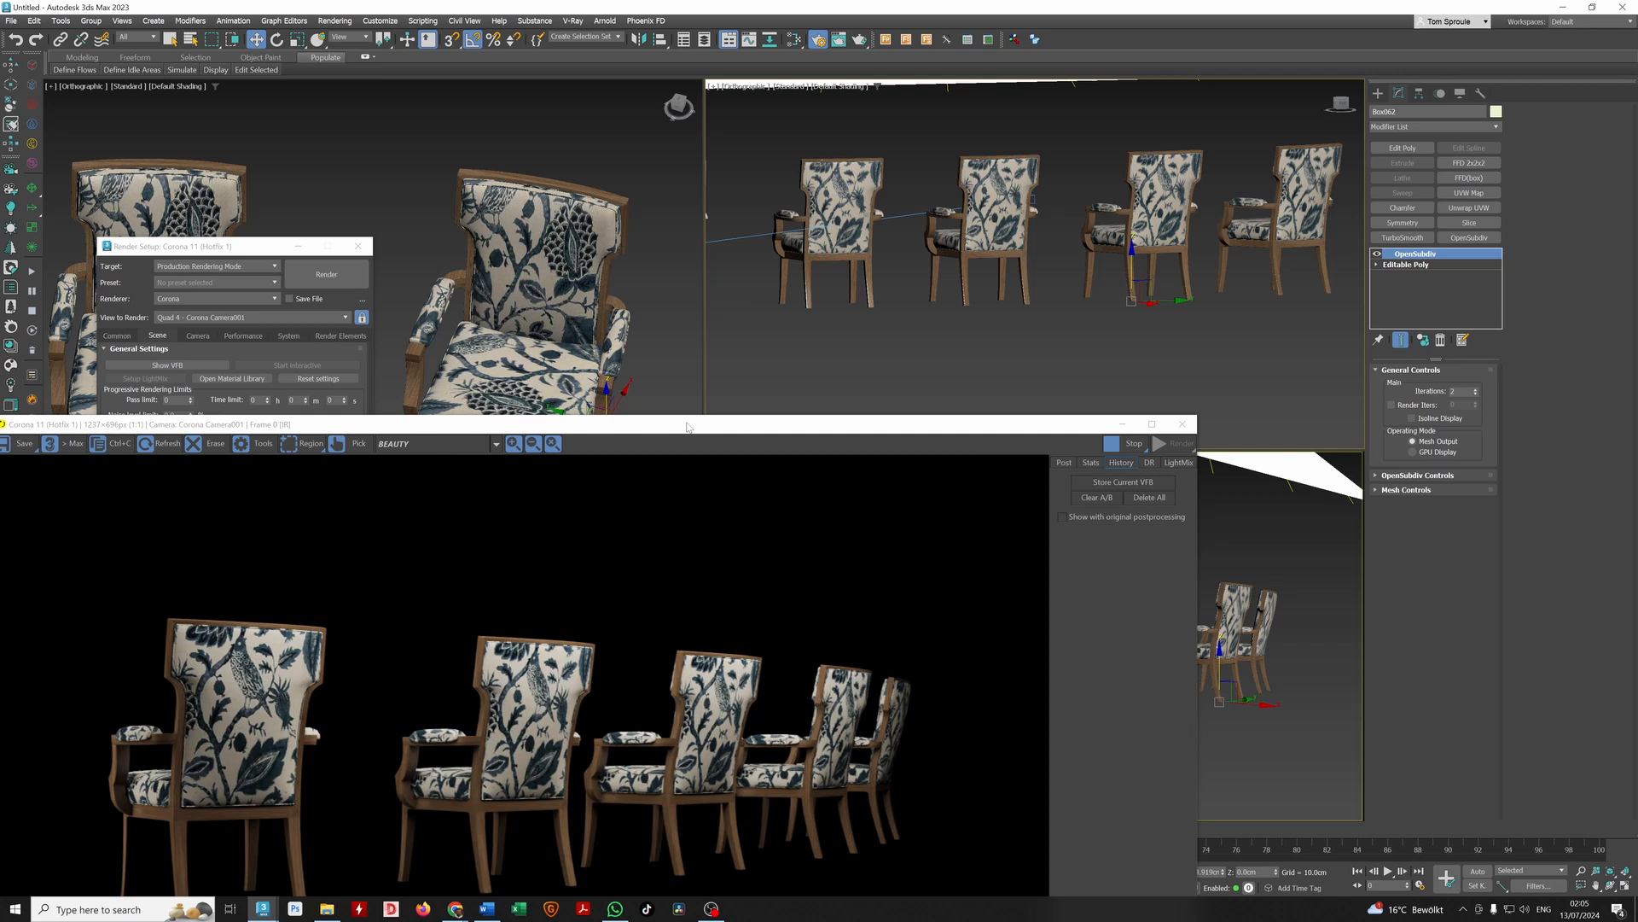
left_click_drag(688, 426, 1128, 168)
left_click(795, 39)
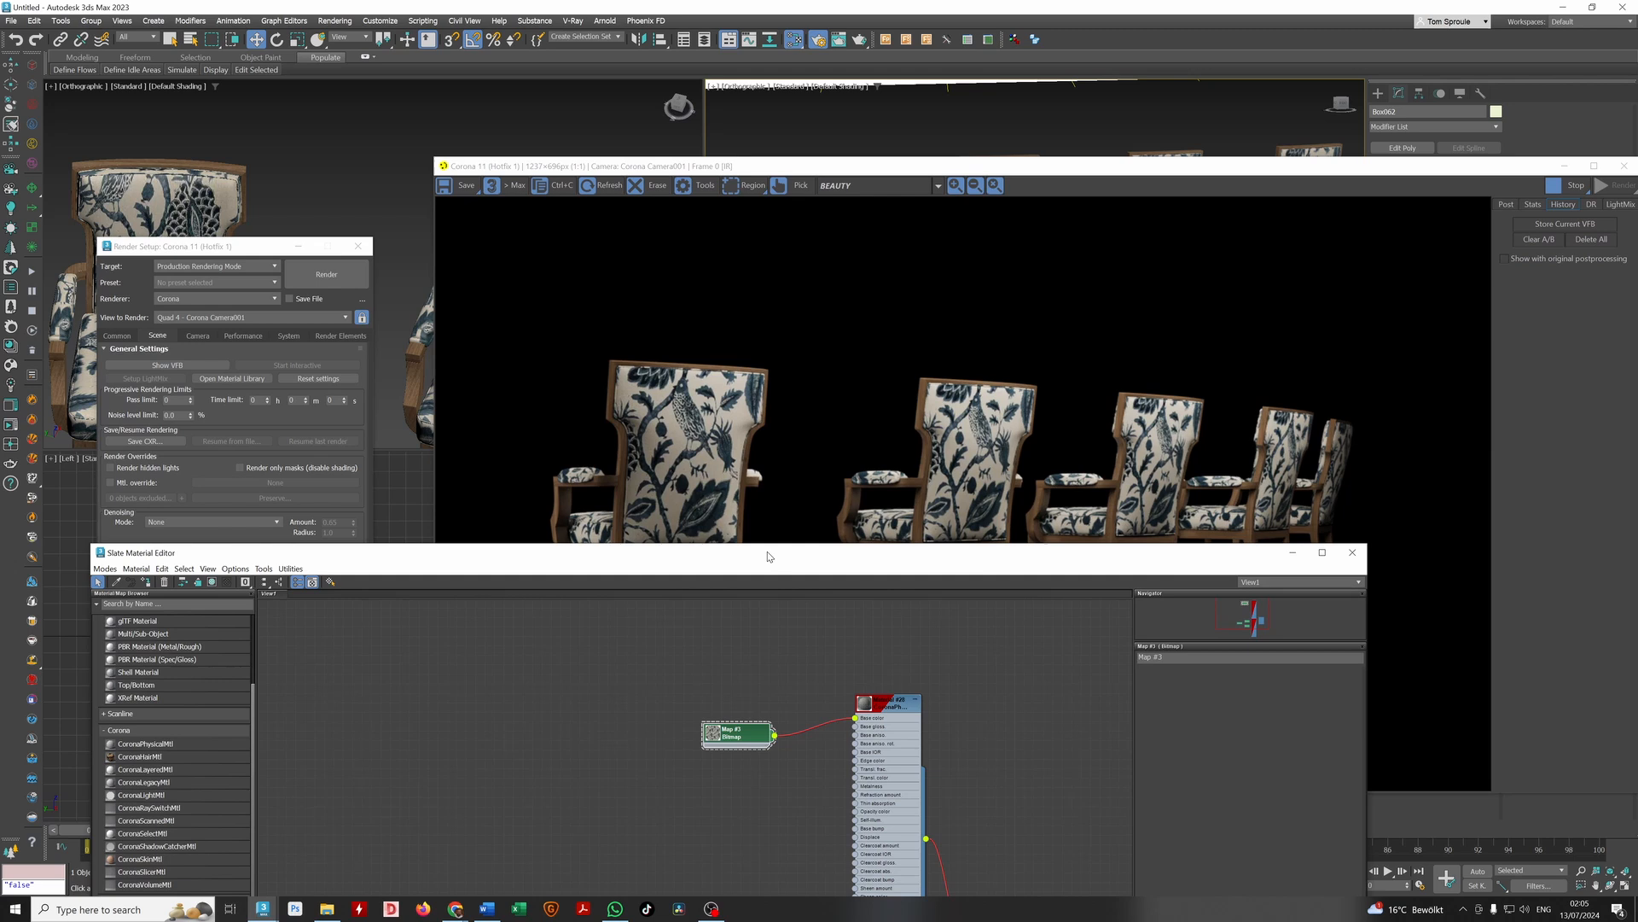
left_click_drag(728, 577, 962, 189)
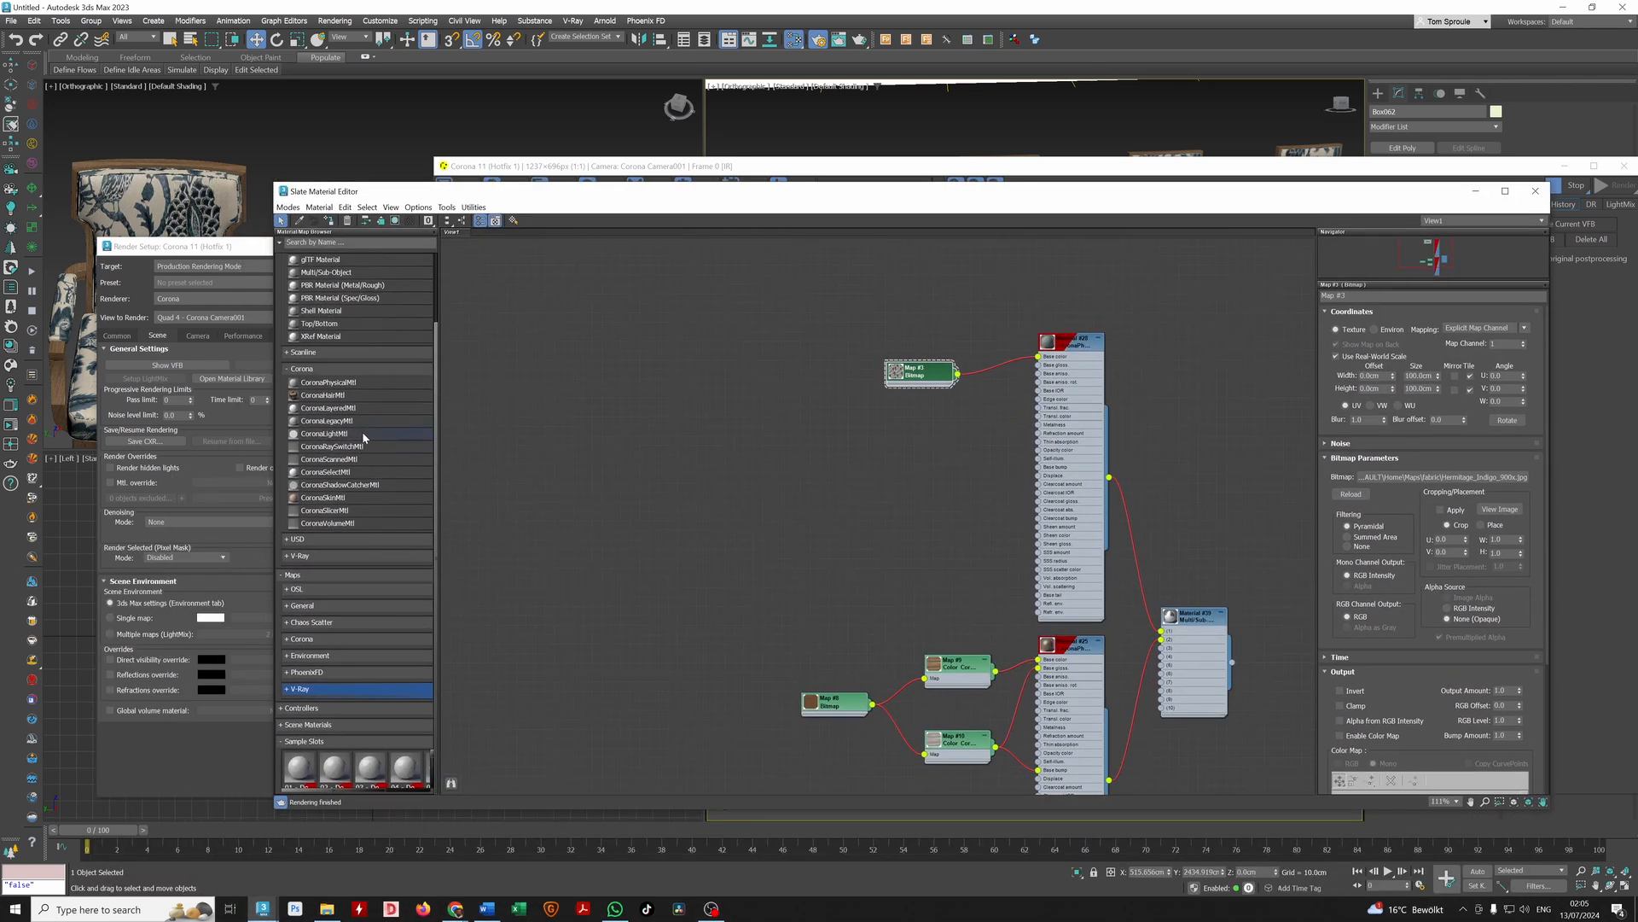
Insert a CoronaMappingRandomizer map between the fabric bitmap and the upholstery material's Base color, and tidy the node layout
left_click(341, 369)
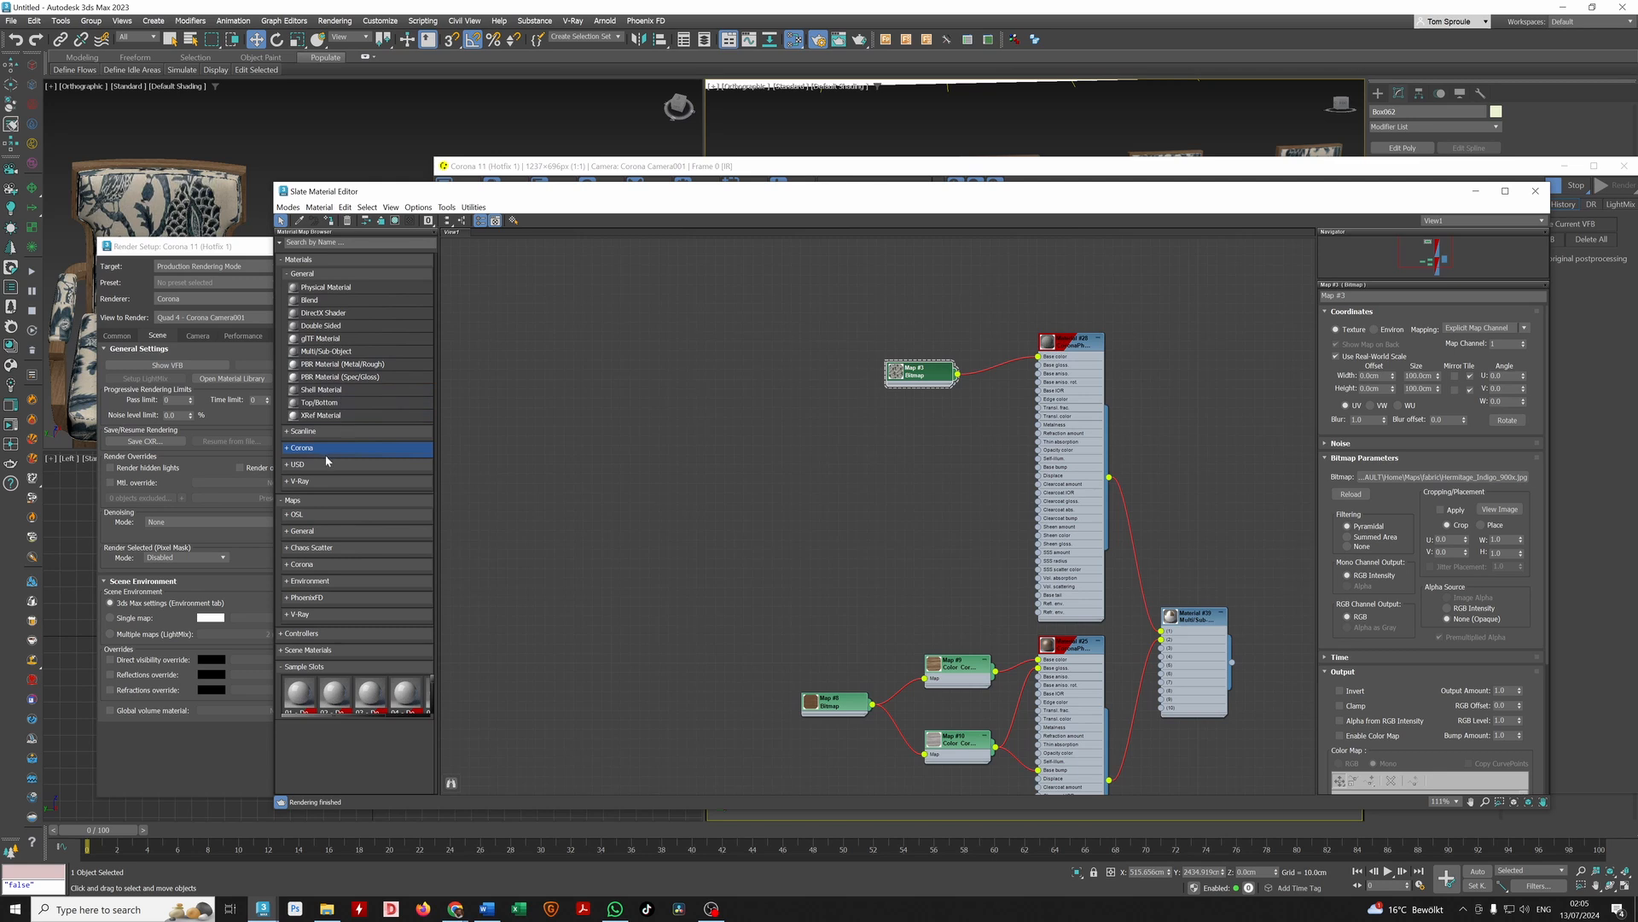
left_click(307, 273)
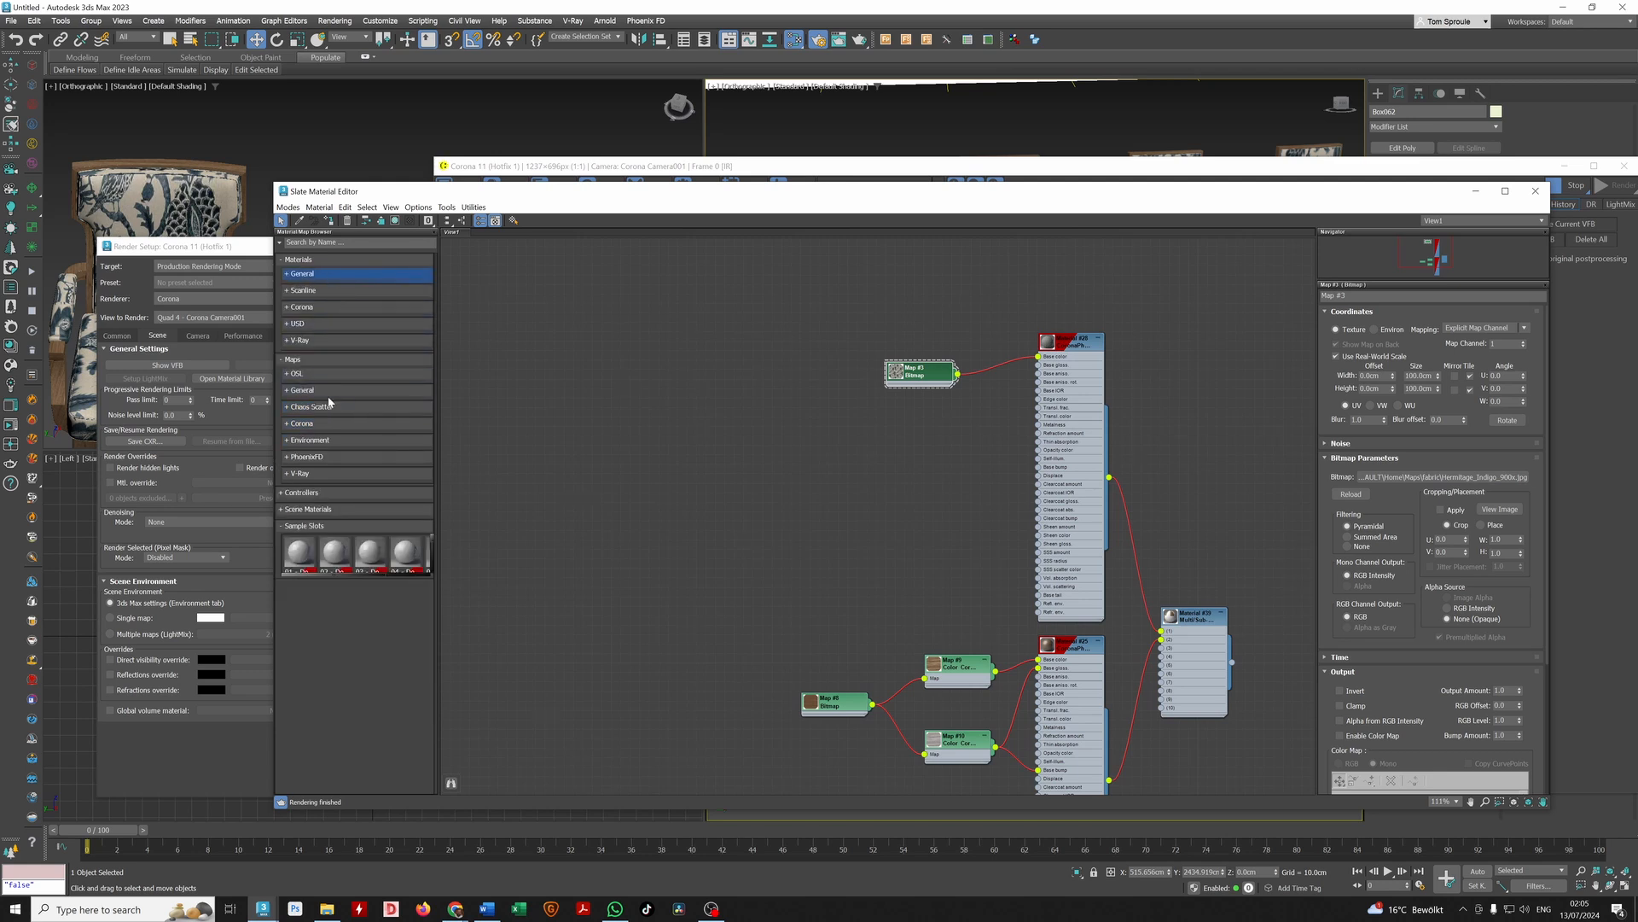
left_click(326, 422)
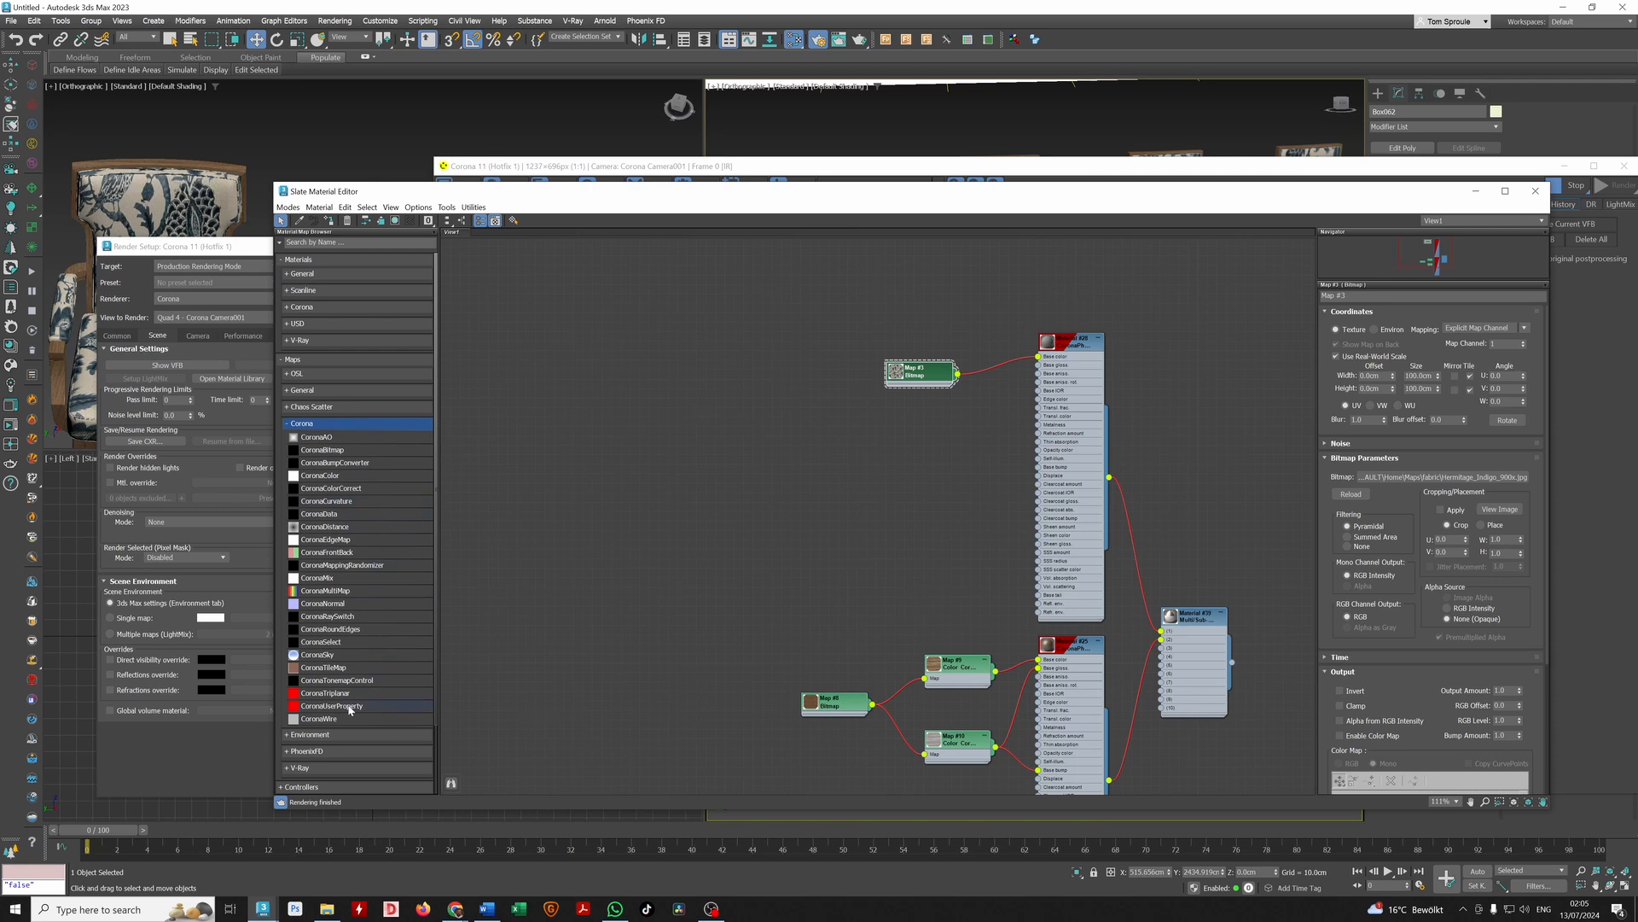
left_click_drag(318, 564, 973, 395)
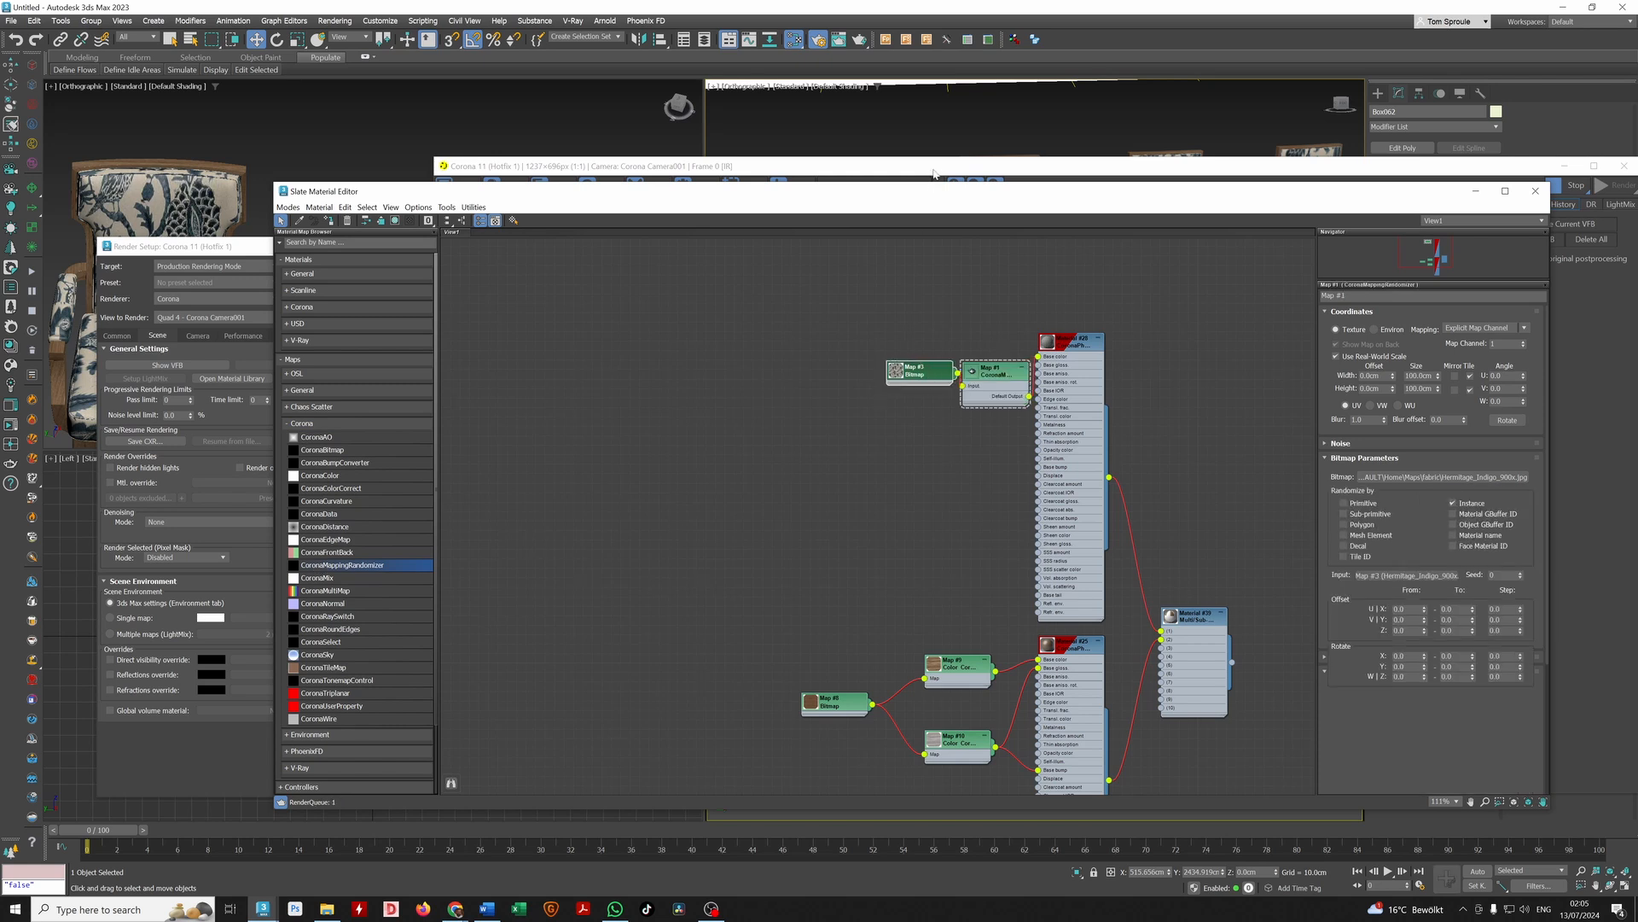
left_click_drag(940, 200, 780, 609)
key("l")
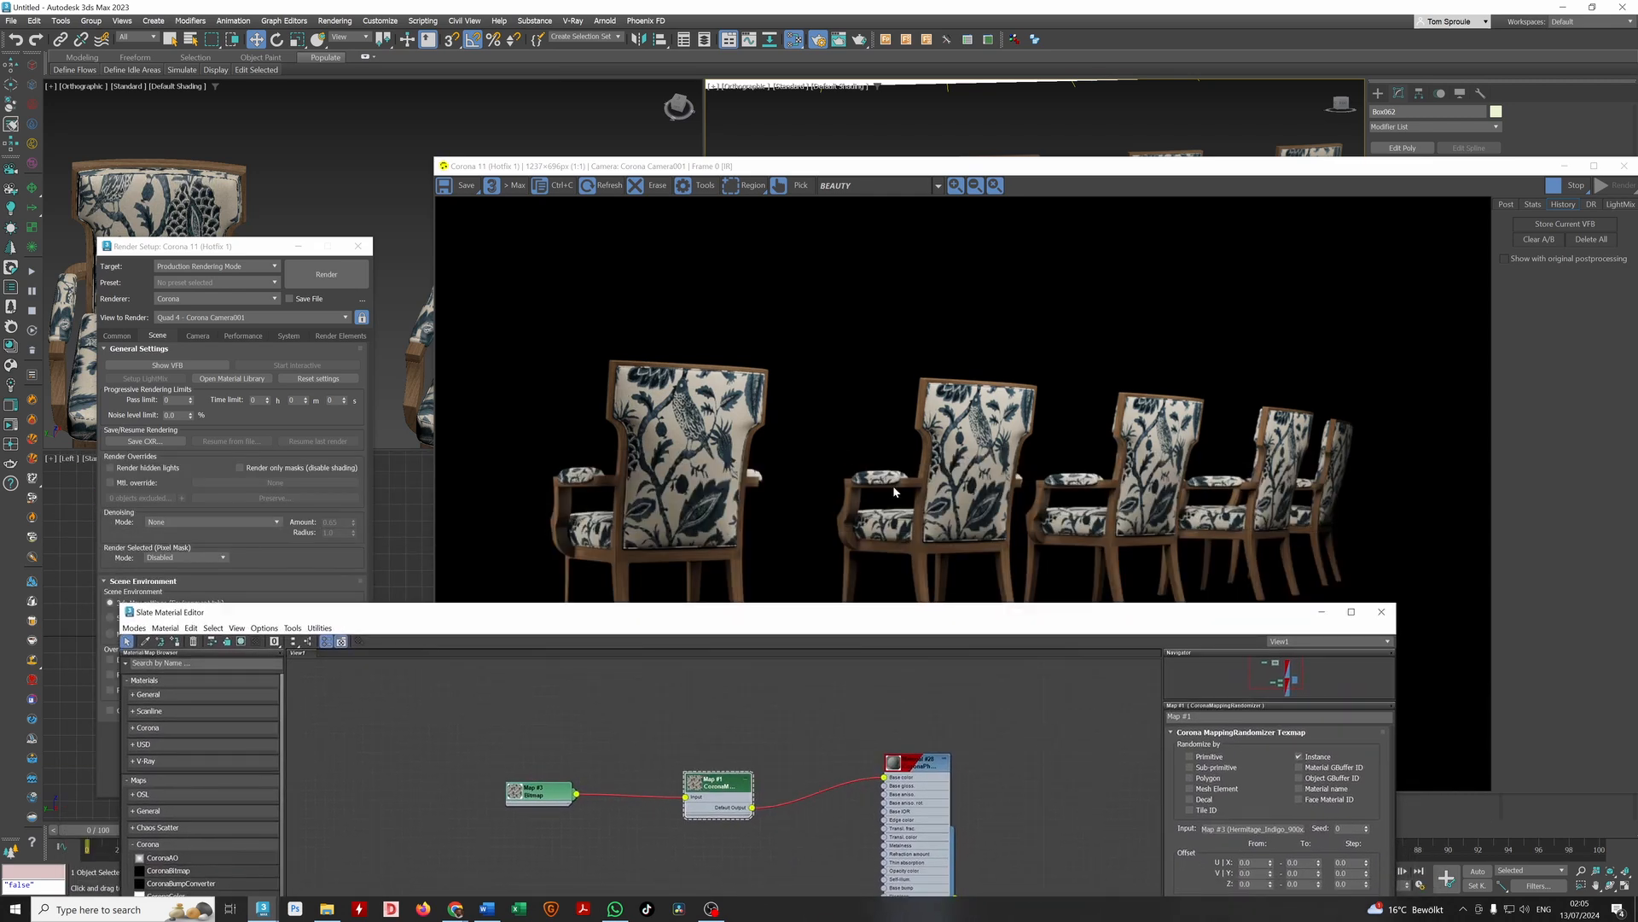
left_click_drag(889, 614, 680, 464)
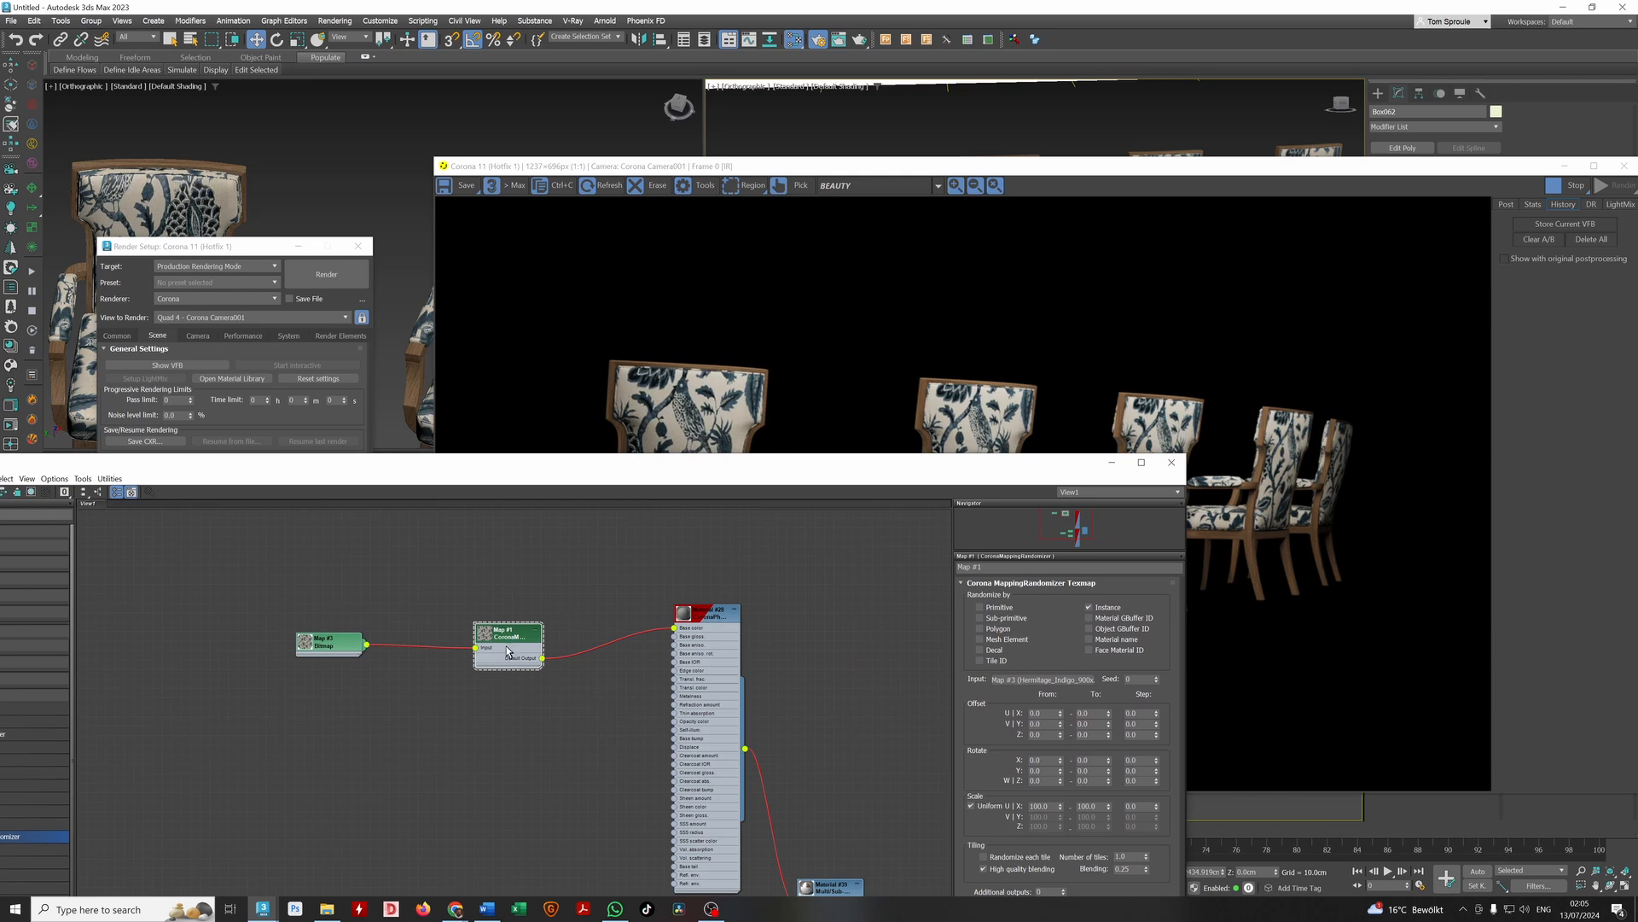
left_click_drag(507, 651, 488, 639)
left_click_drag(504, 461, 520, 512)
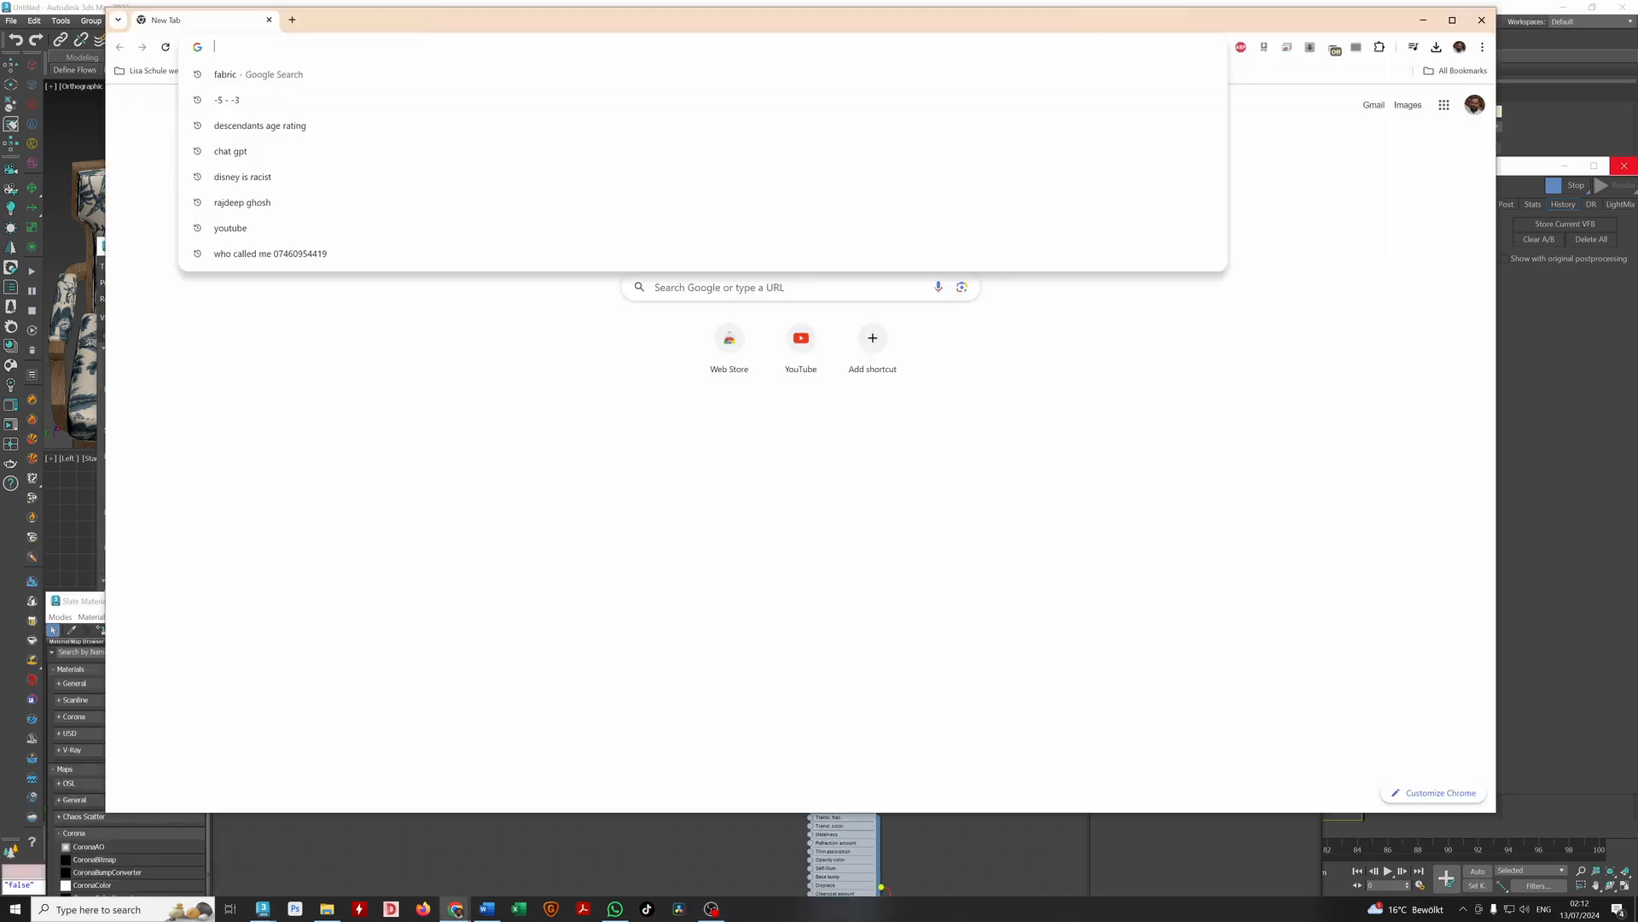
Search the web in Chrome for the Corona mapping randomizer
type("carona mapping randomizer")
key("Return")
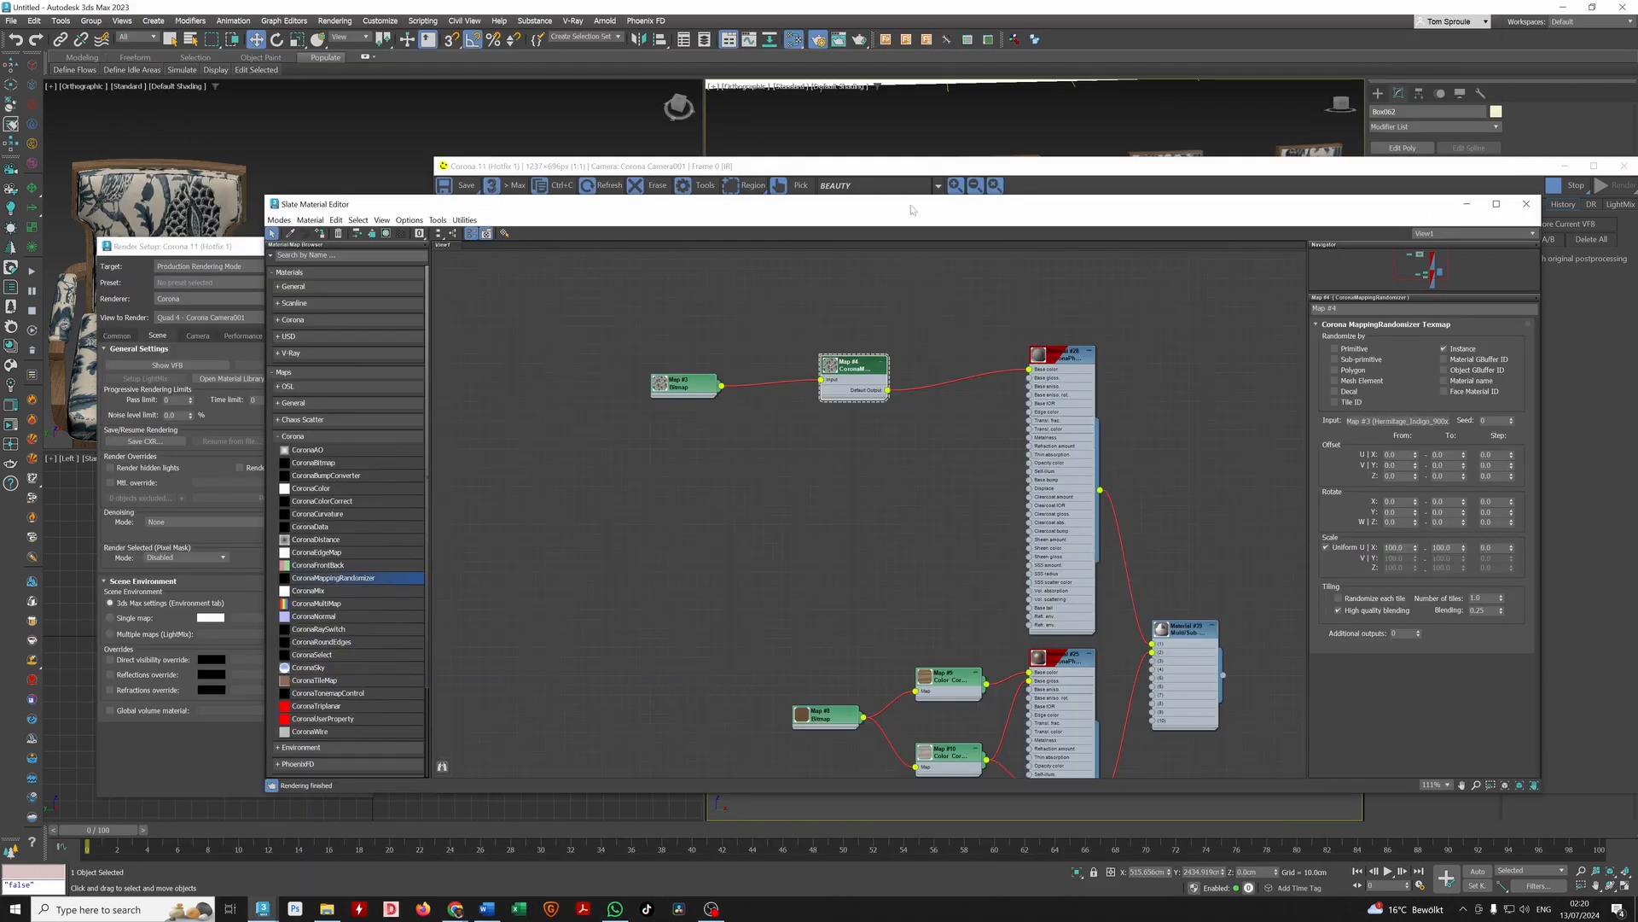
Uncover the chair render and try U offset From values of 0.2 and 1.0 in the mapping randomizer
left_click_drag(911, 210, 814, 453)
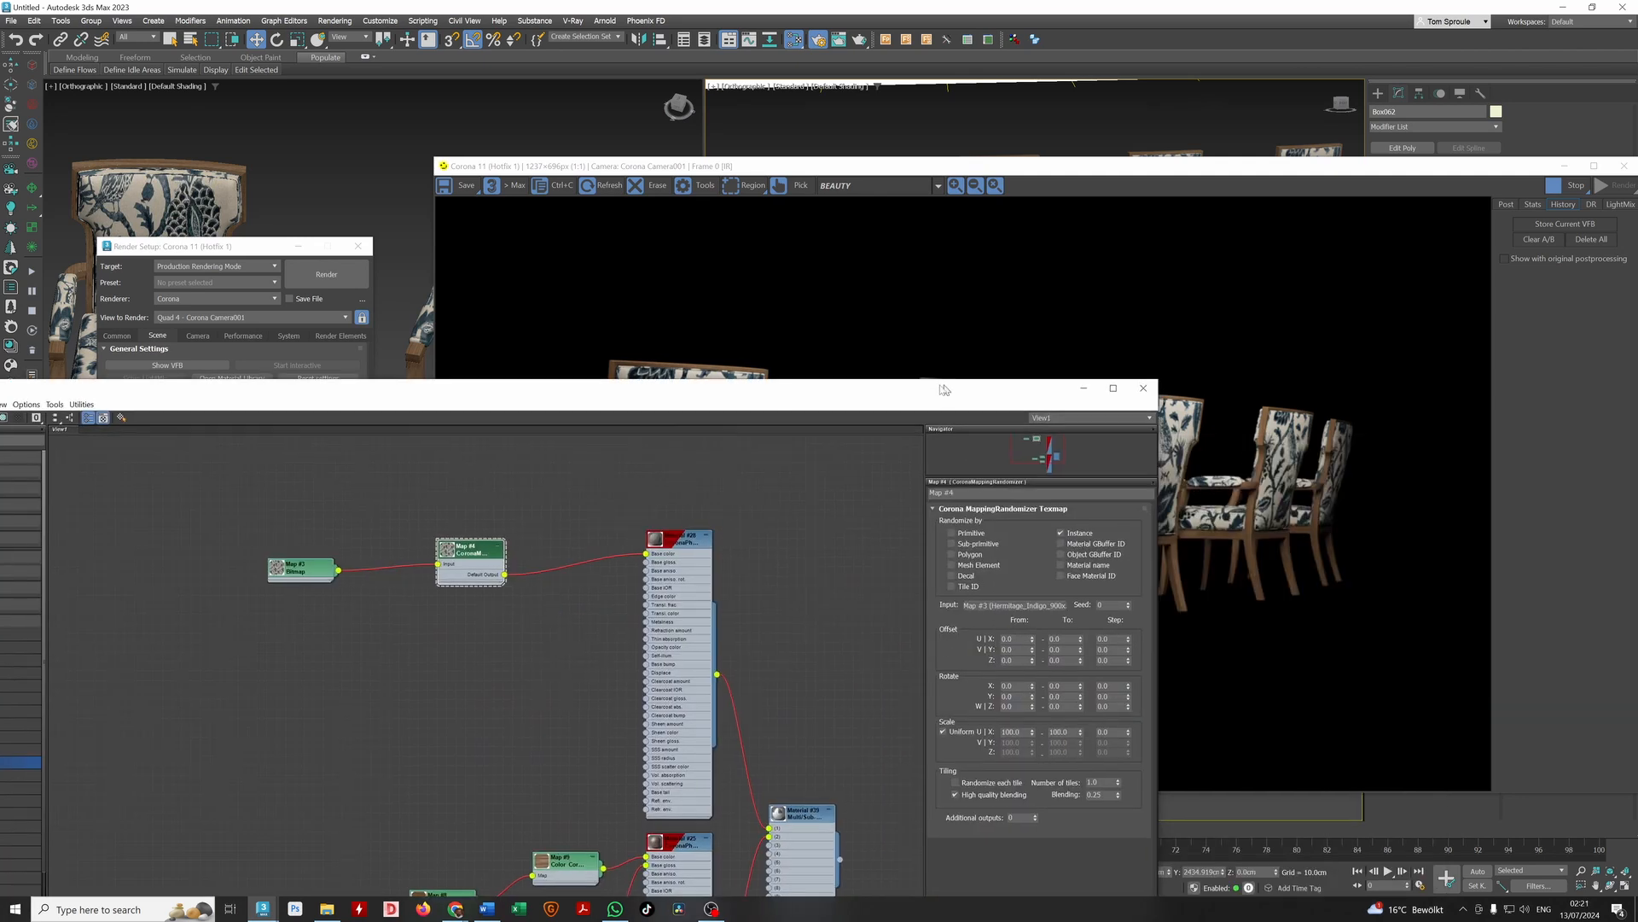
left_click_drag(956, 409, 806, 610)
left_click(826, 778)
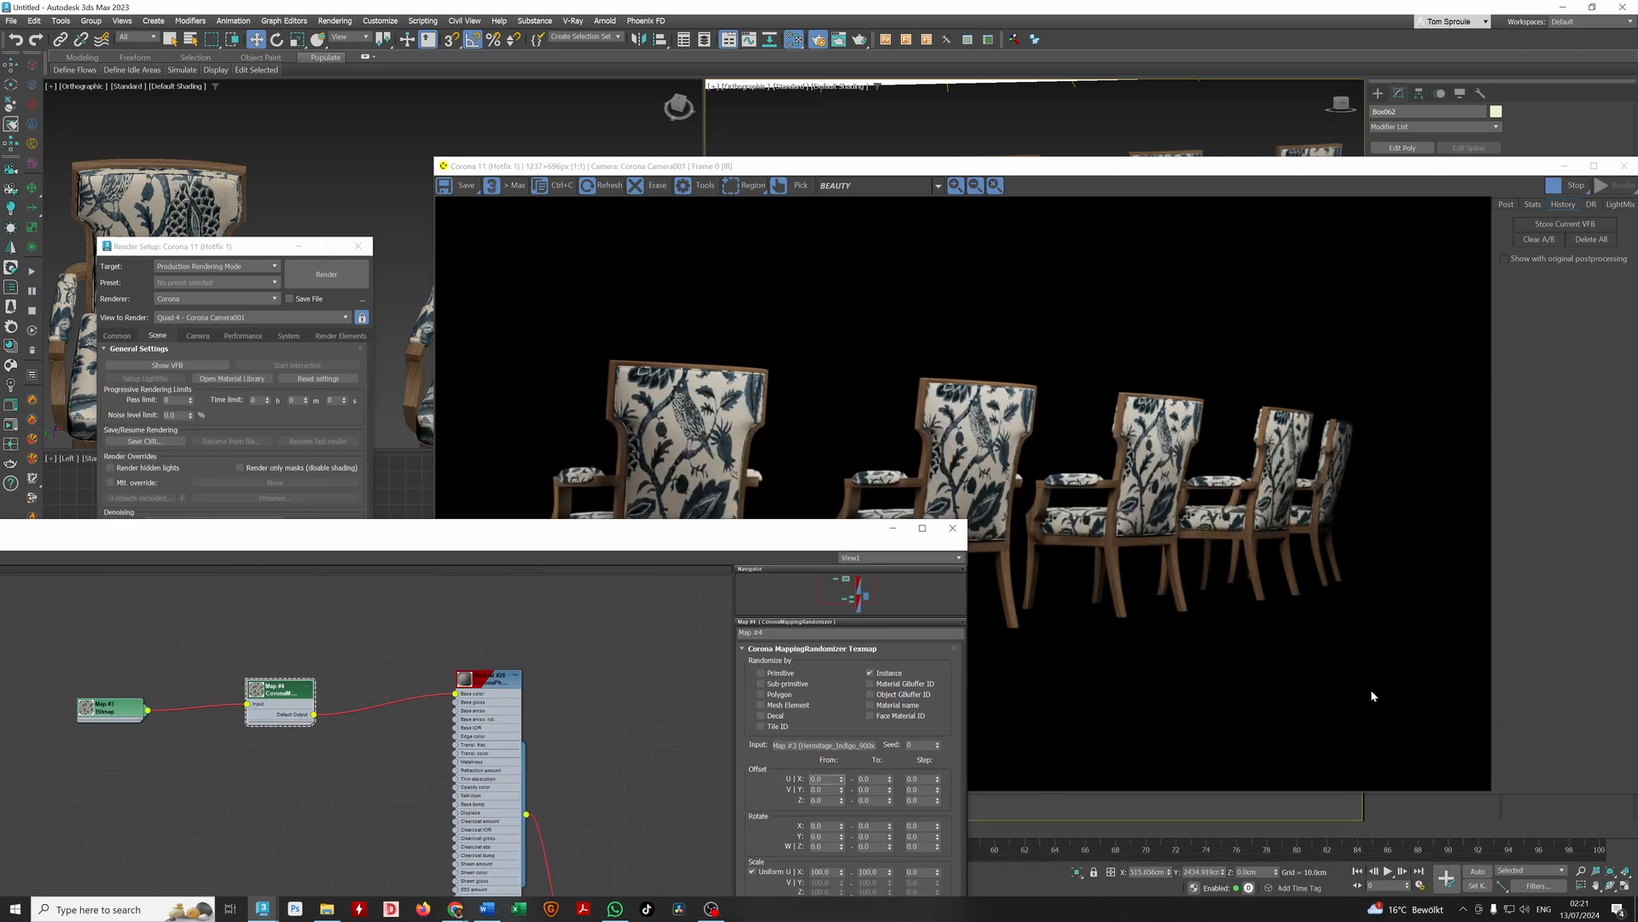
type("0.2")
key("Tab")
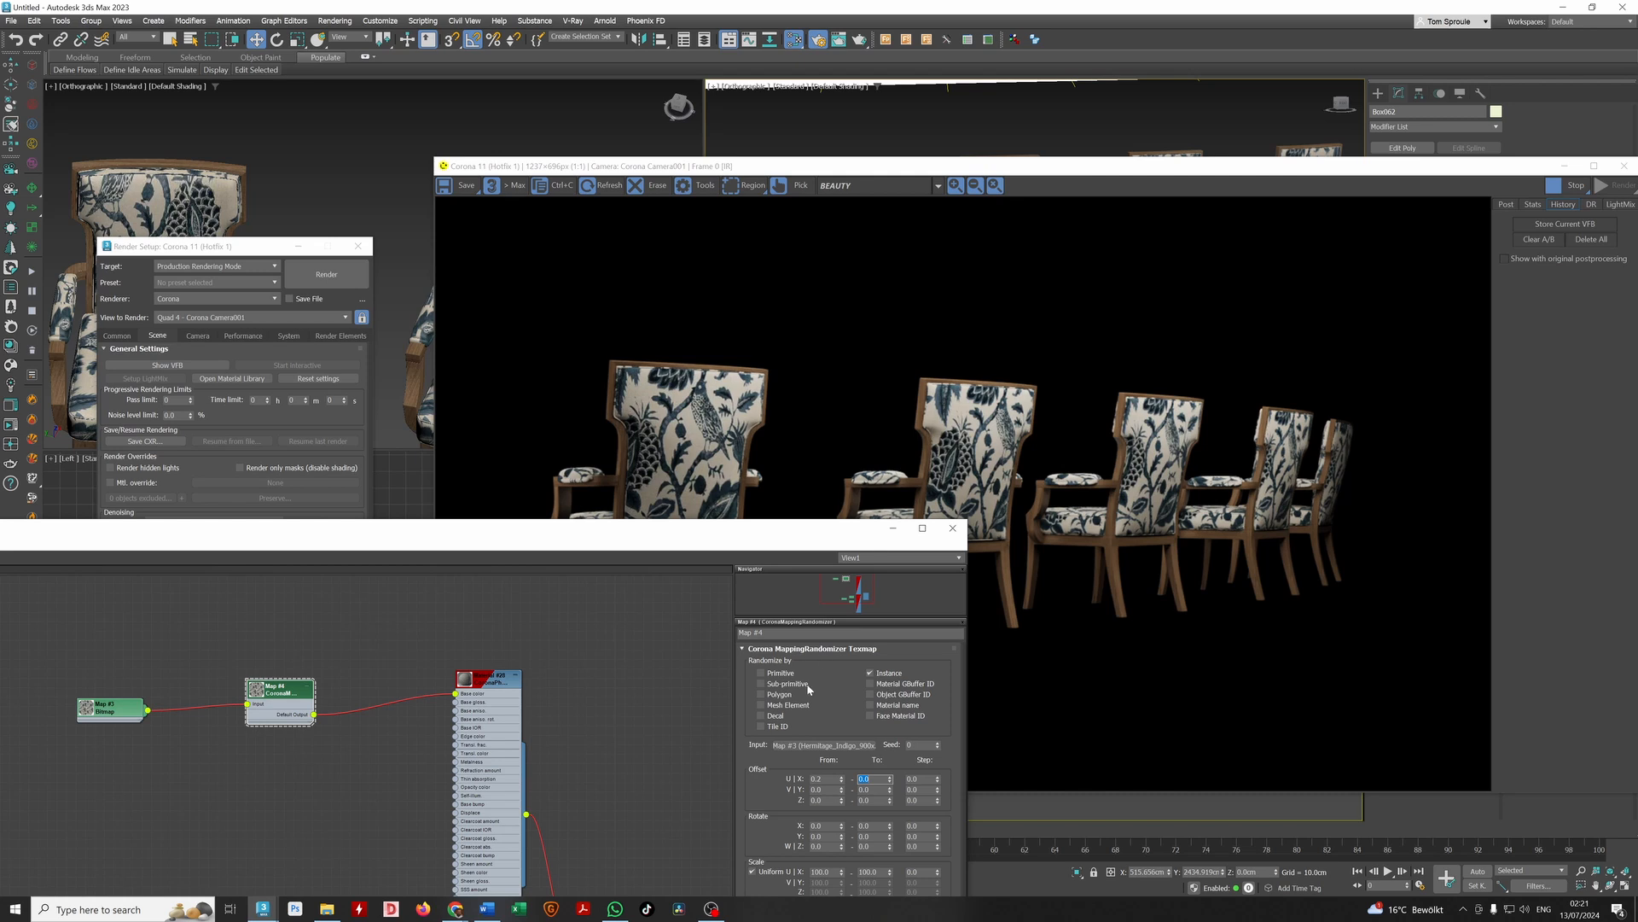
key("shift+Tab")
type("1")
key("Tab")
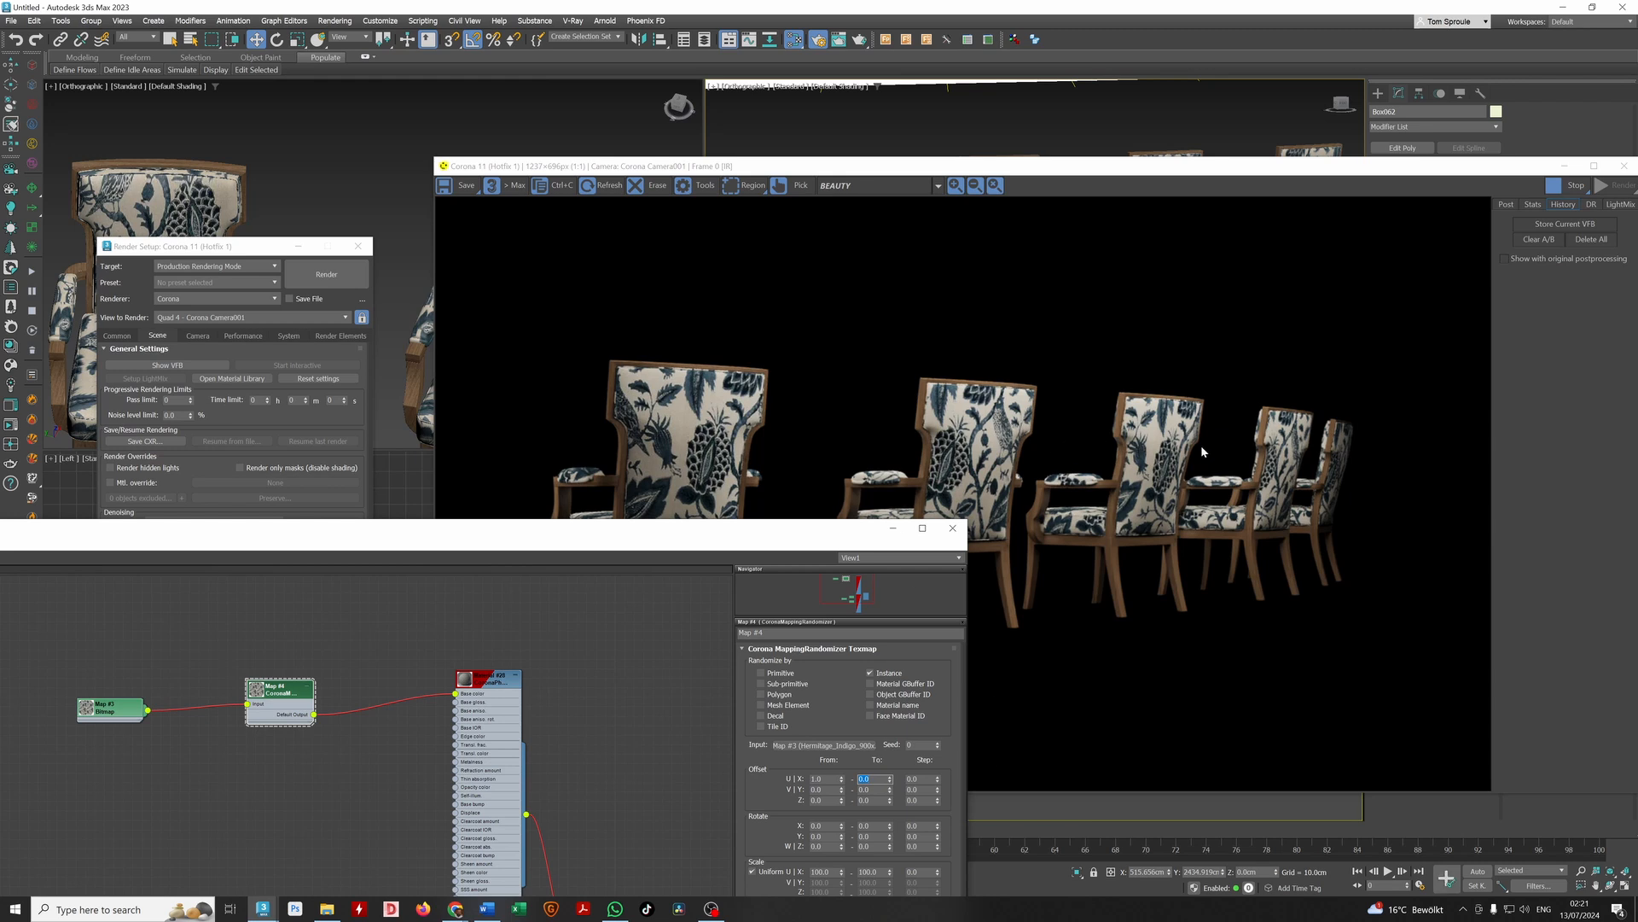
Examine the fabric bitmap's full image to see how the pattern repeats, and close the preview
left_click_drag(715, 539, 691, 616)
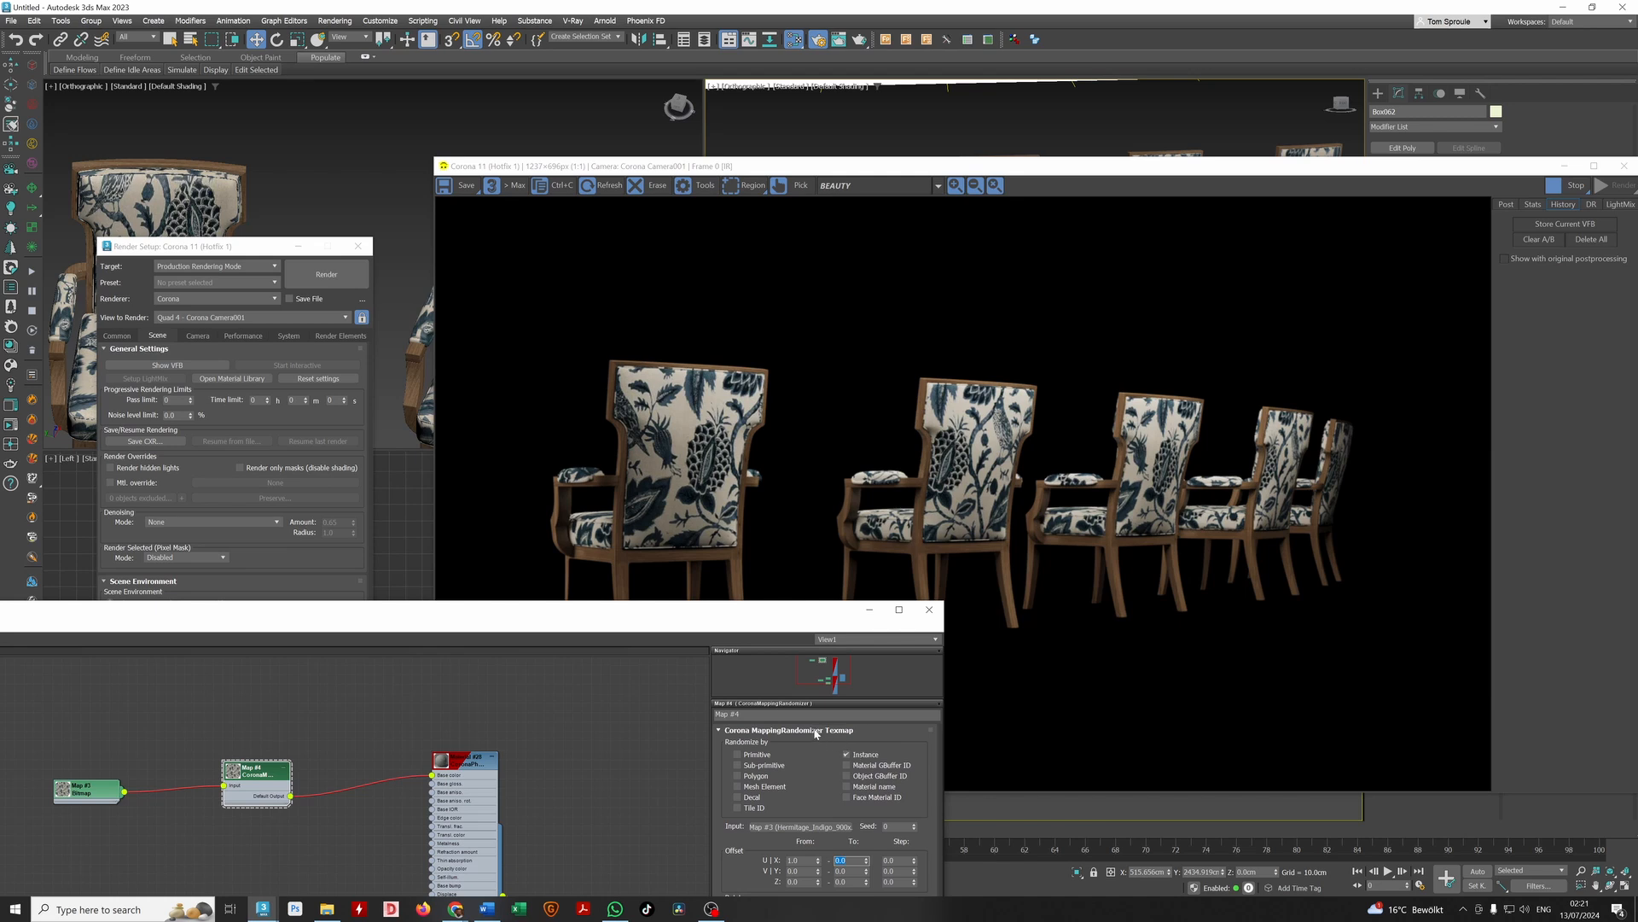
left_click_drag(774, 661, 977, 343)
double_click(286, 520)
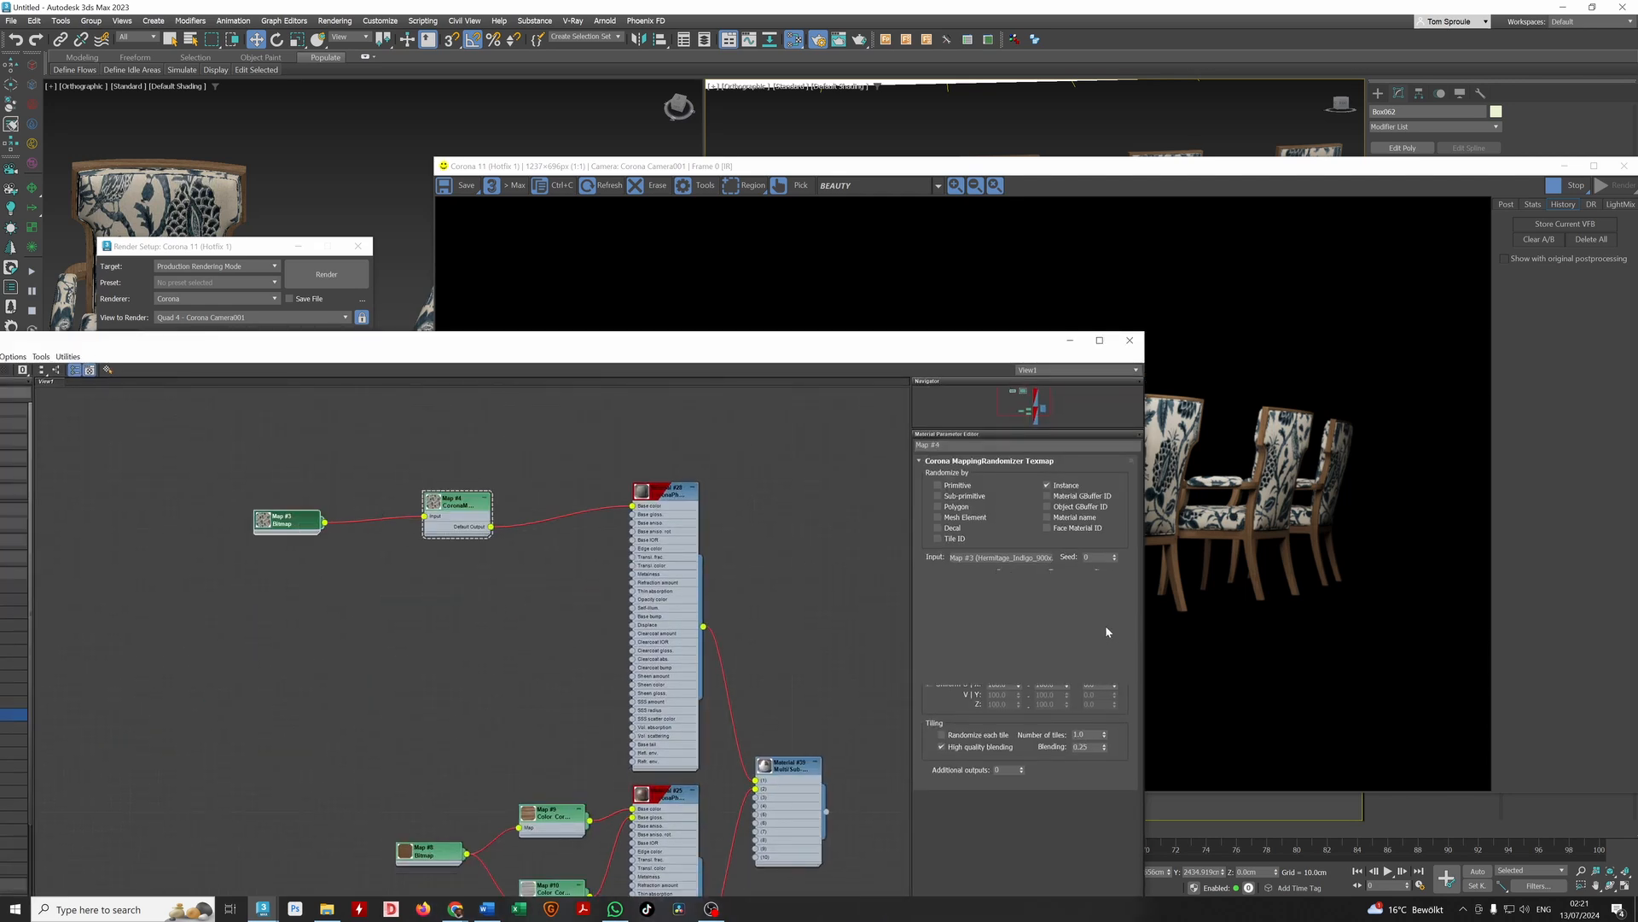
left_click(1094, 658)
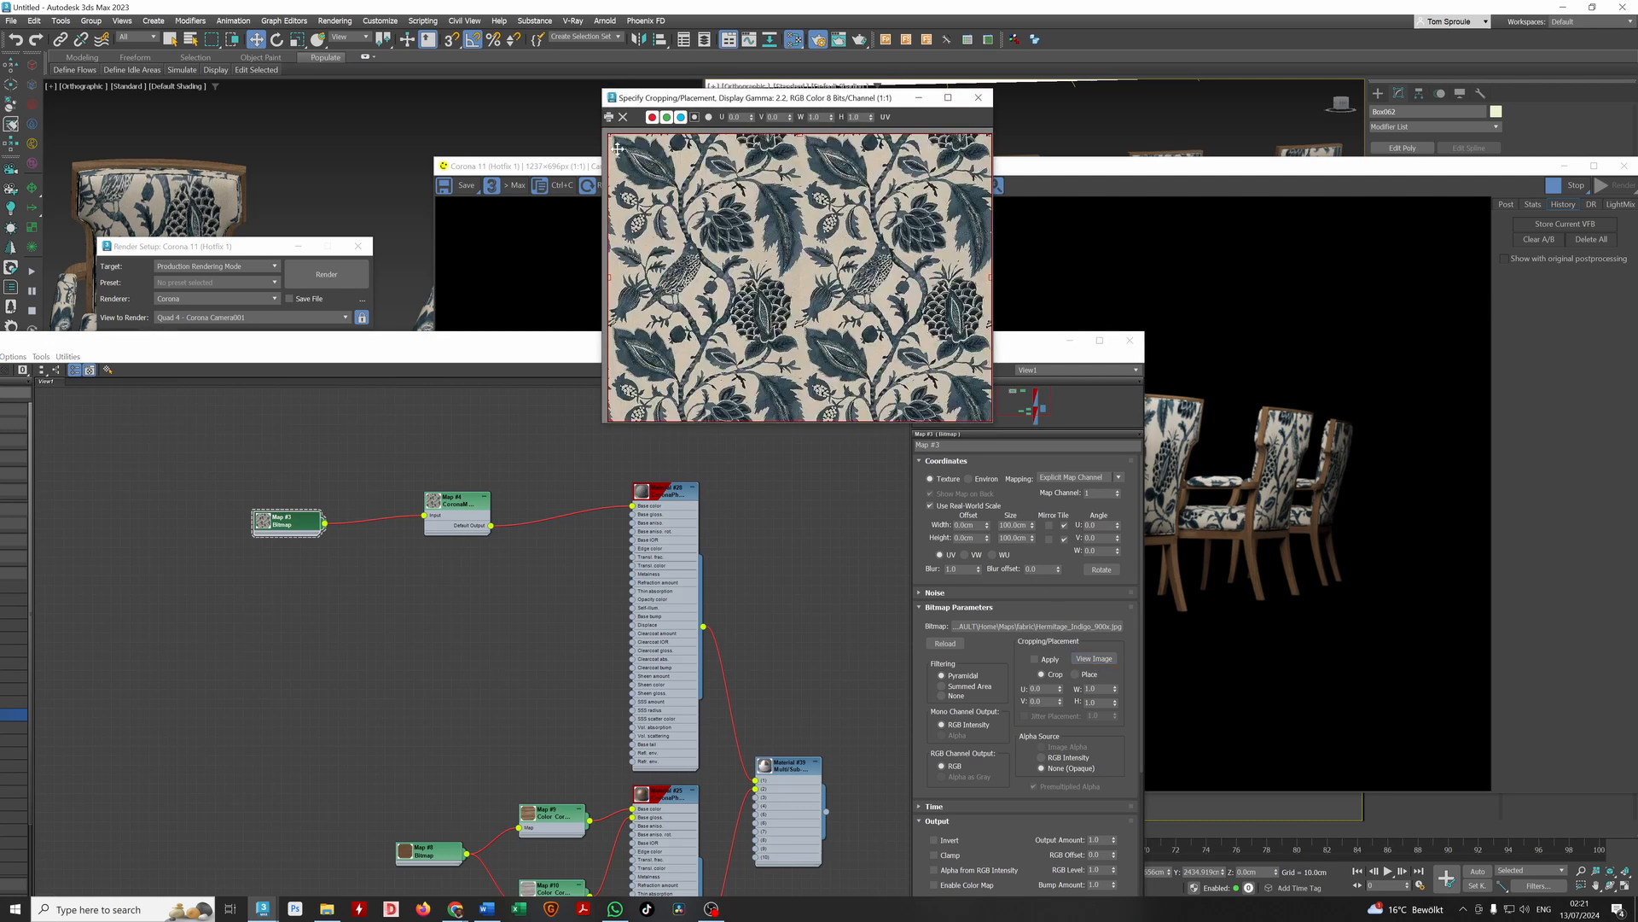
left_click_drag(988, 420, 1103, 499)
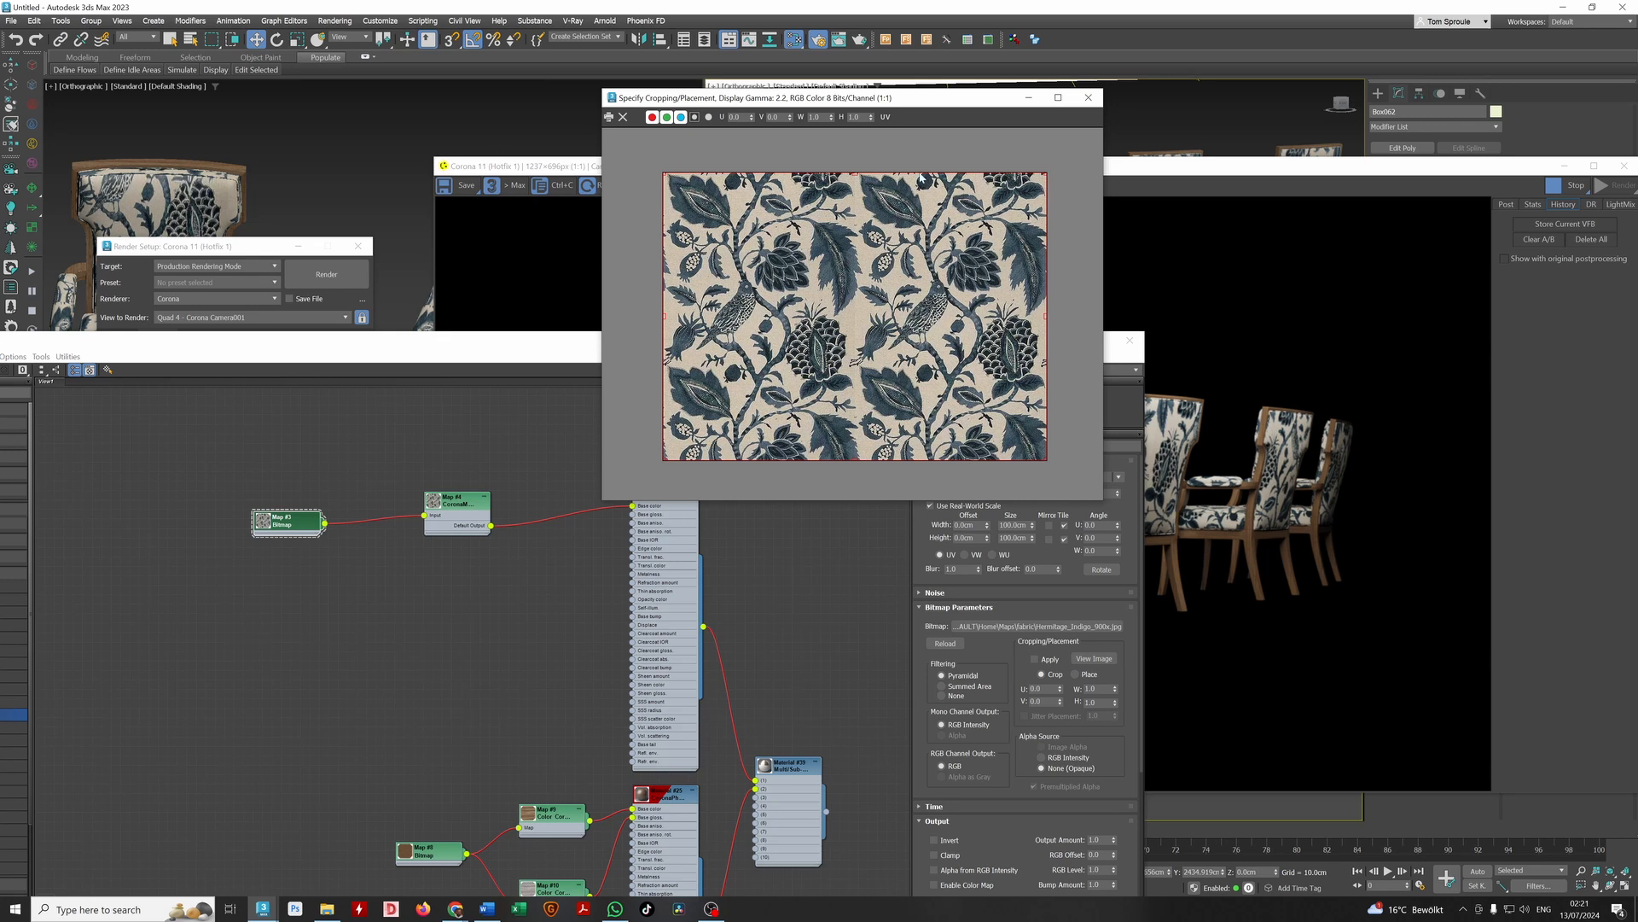
left_click(1088, 98)
Try U offset From values of 0.3, 0.4, 0.5 and 0.7 in the mapping randomizer while watching the chair backs
left_click(461, 511)
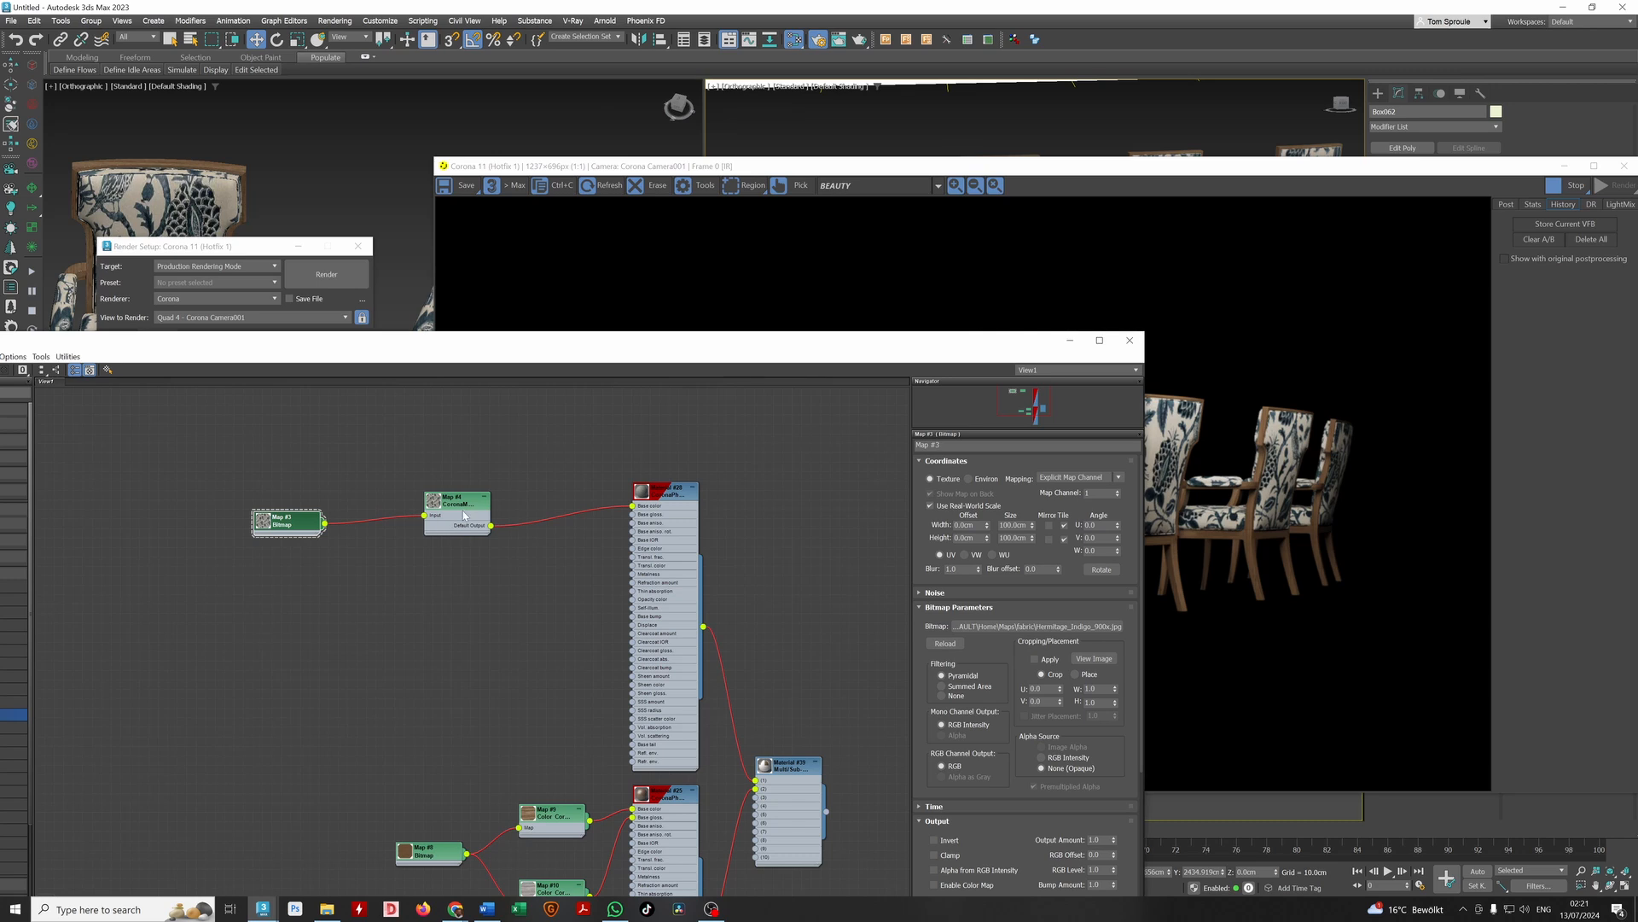
left_click_drag(832, 344, 549, 508)
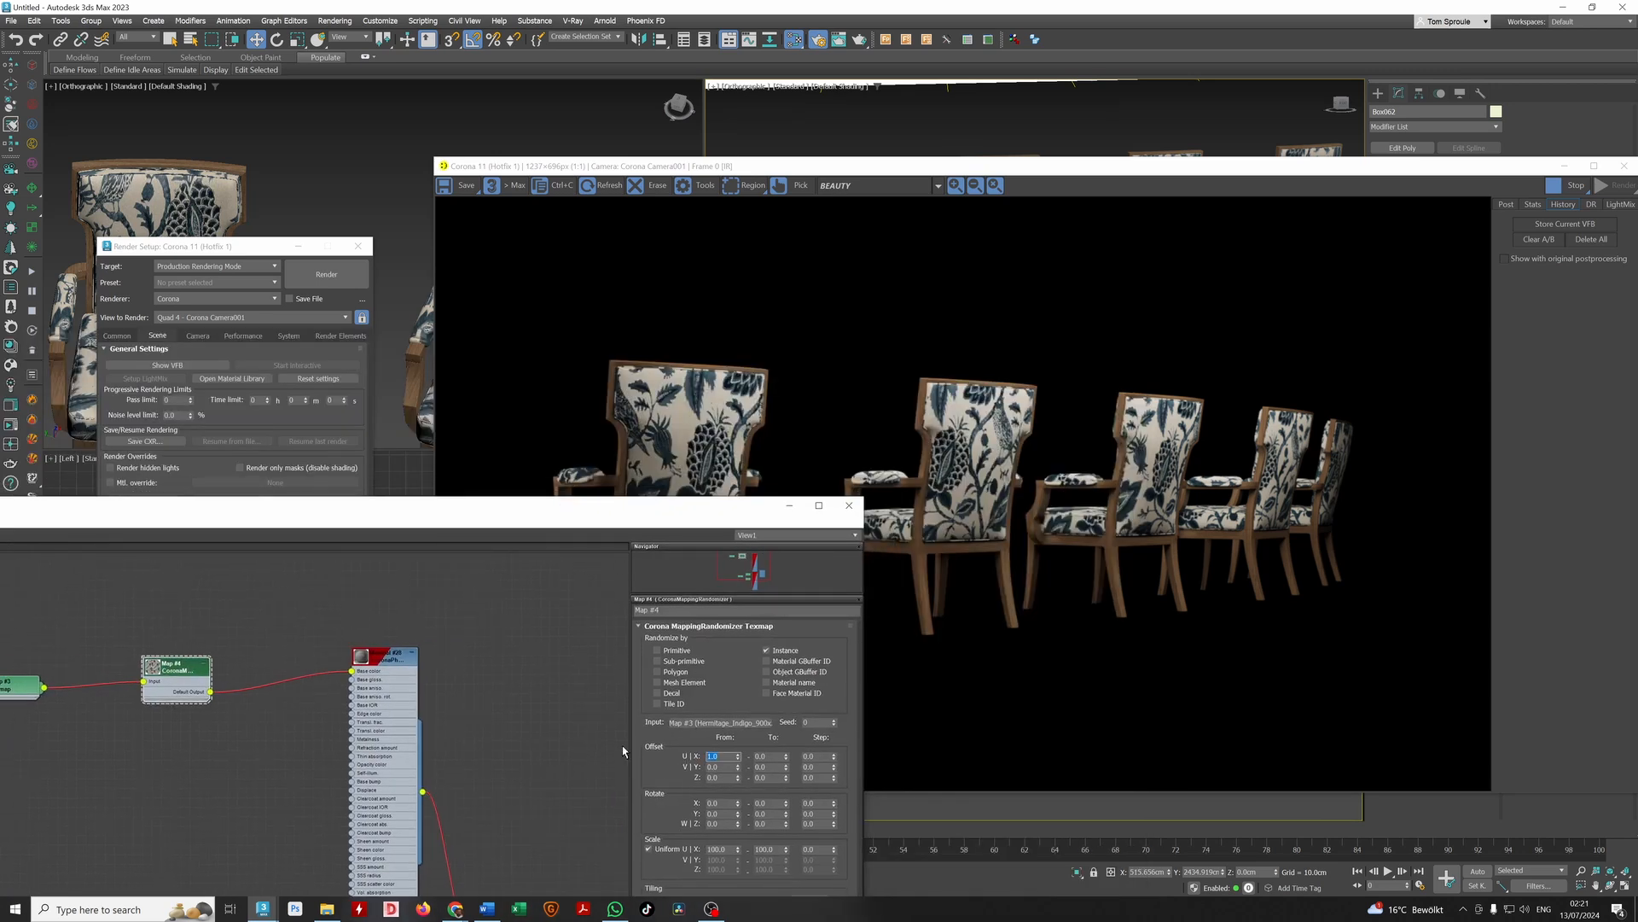
type("0.3")
key("Return")
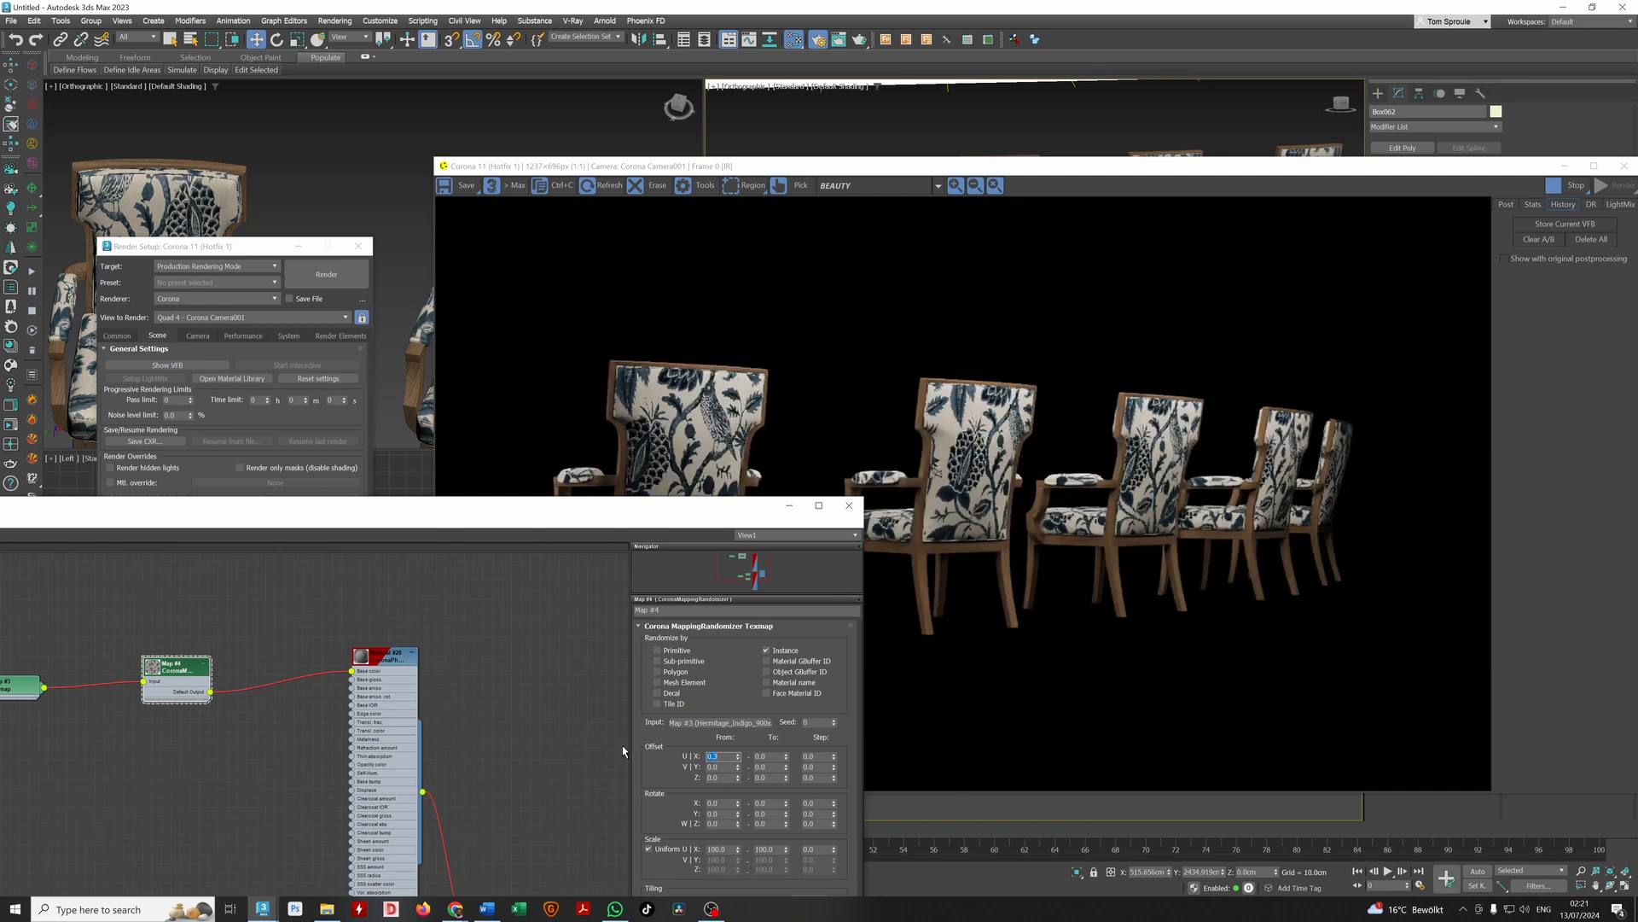
type("0.4")
key("Return")
type("0.5")
key("Return")
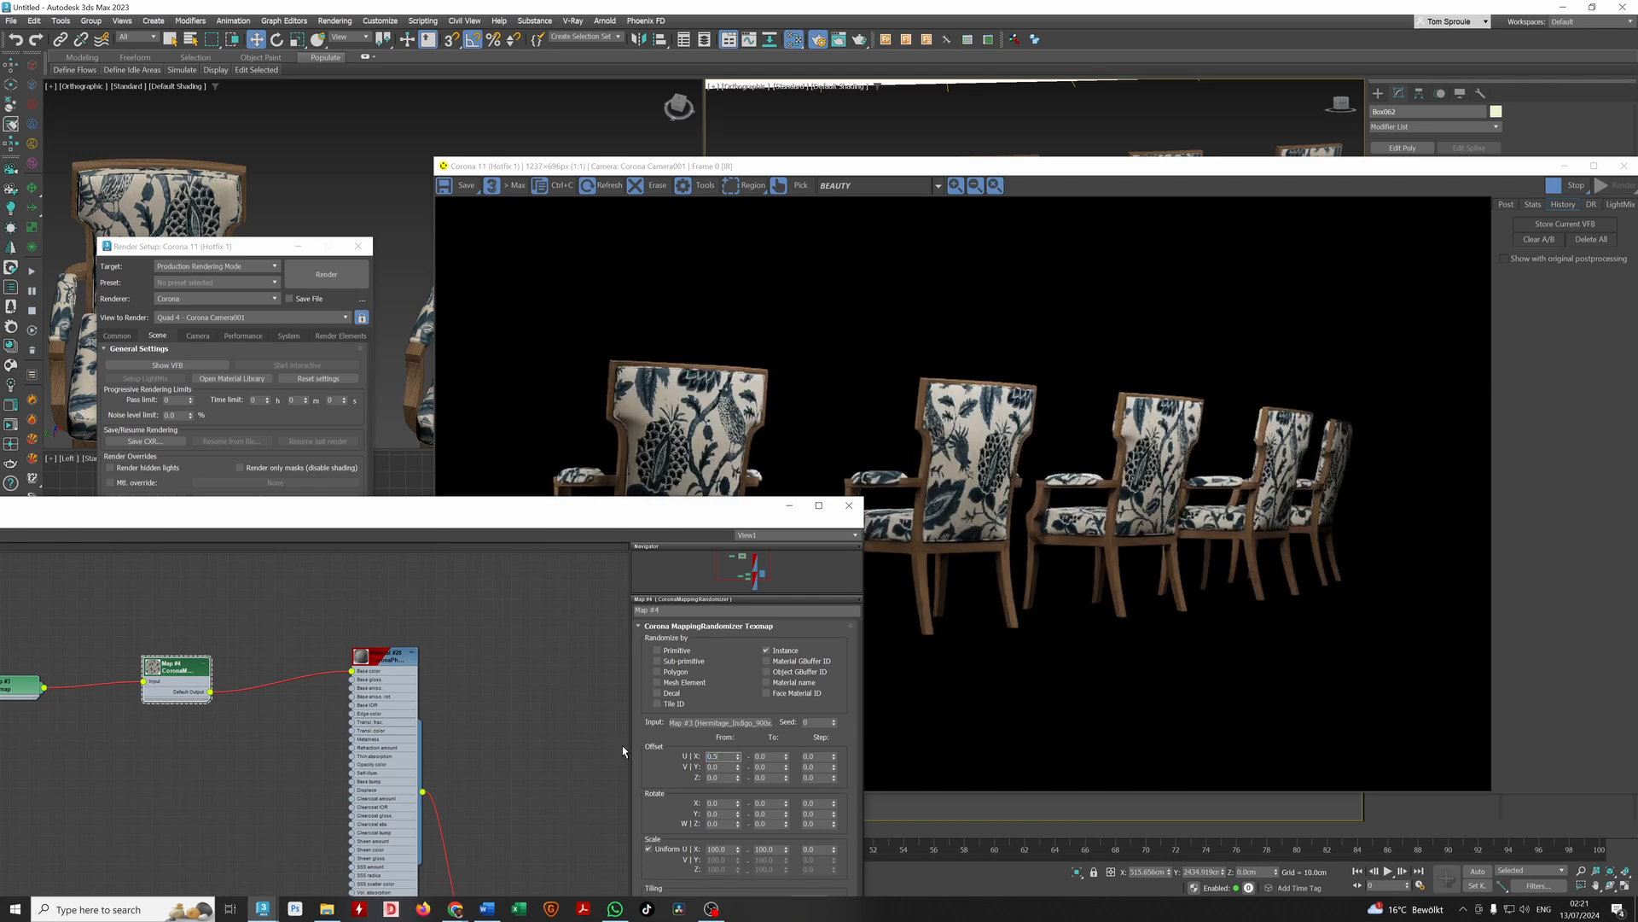
type("0.7")
key("Return")
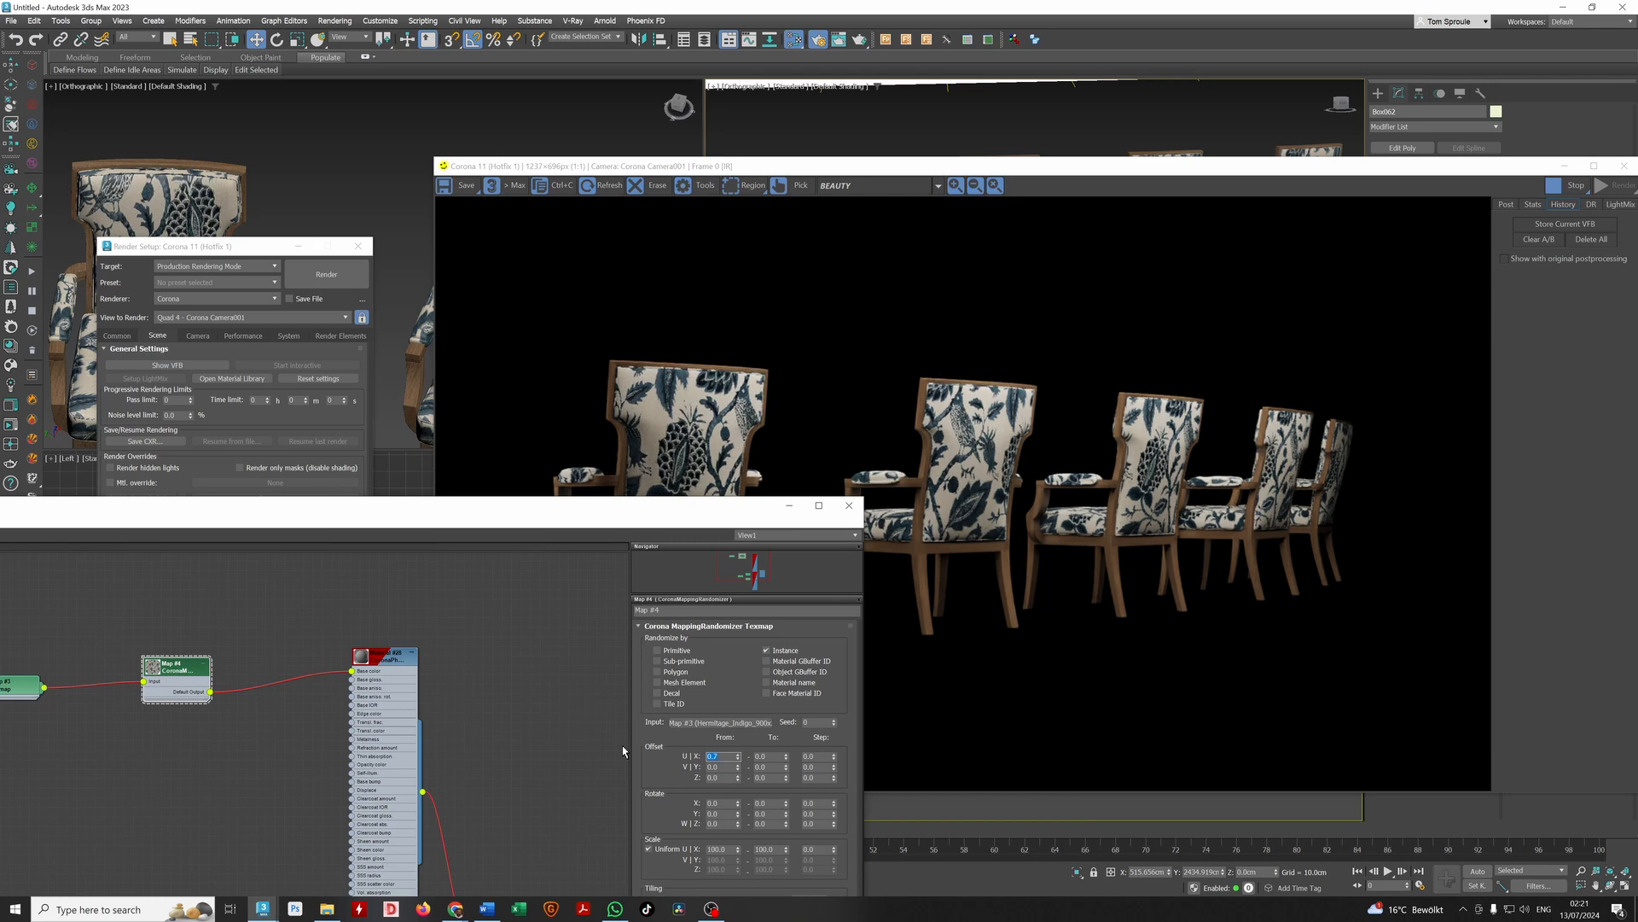
Try a U offset Step of 0.1 in the mapping randomizer and reset it to 0
left_click_drag(665, 512, 508, 574)
left_click(683, 822)
type("0.1")
key("Return")
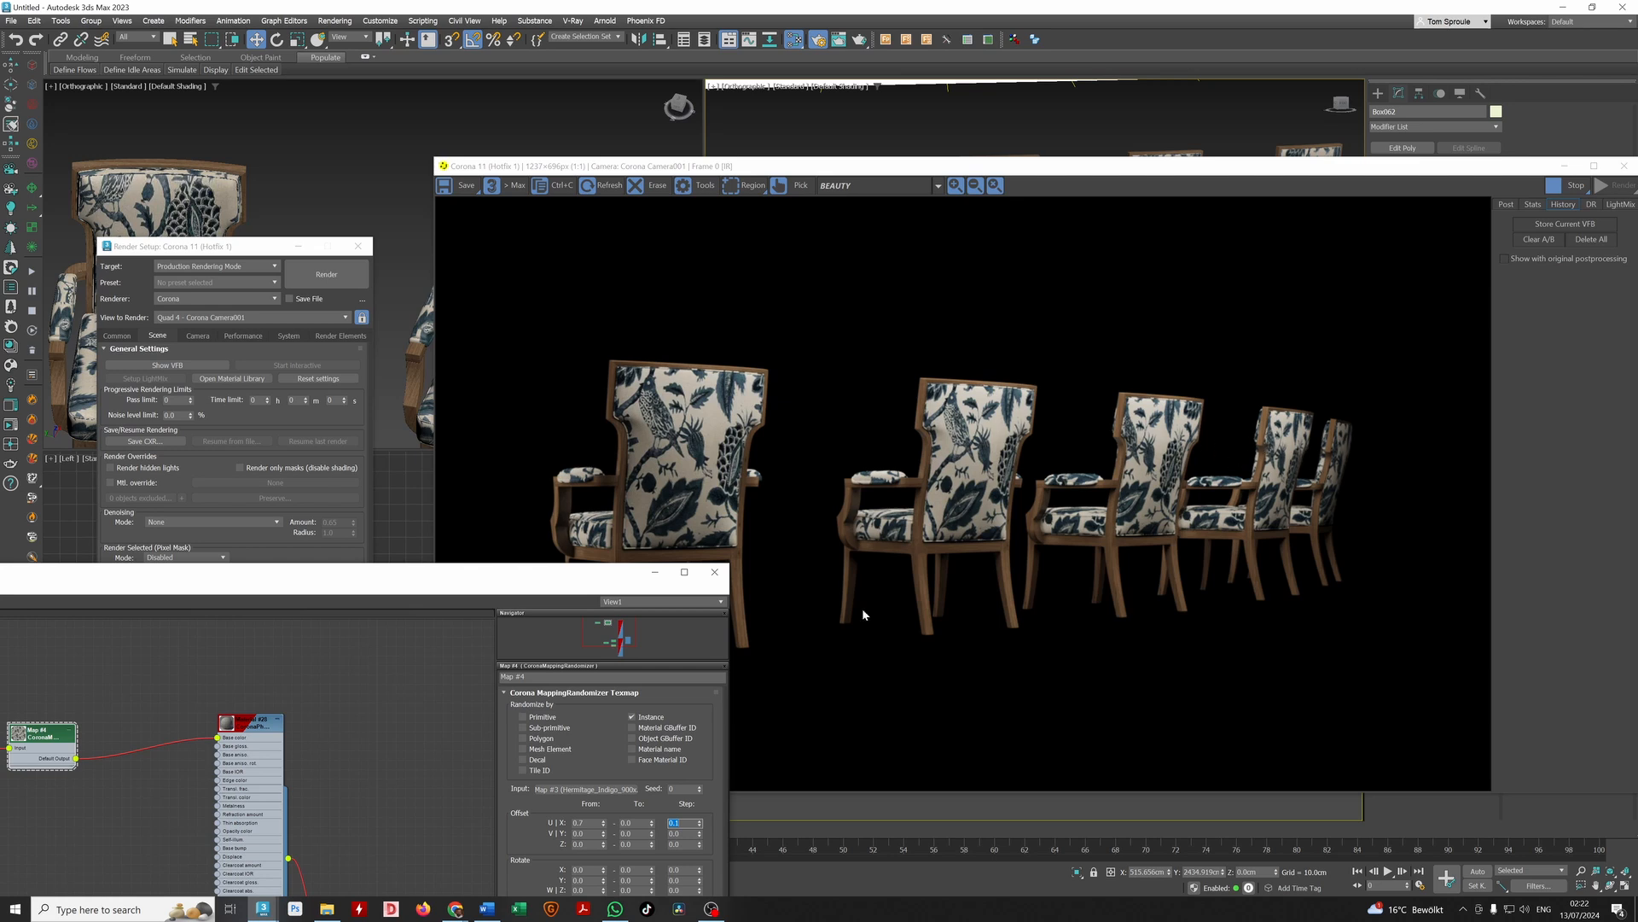
right_click(700, 825)
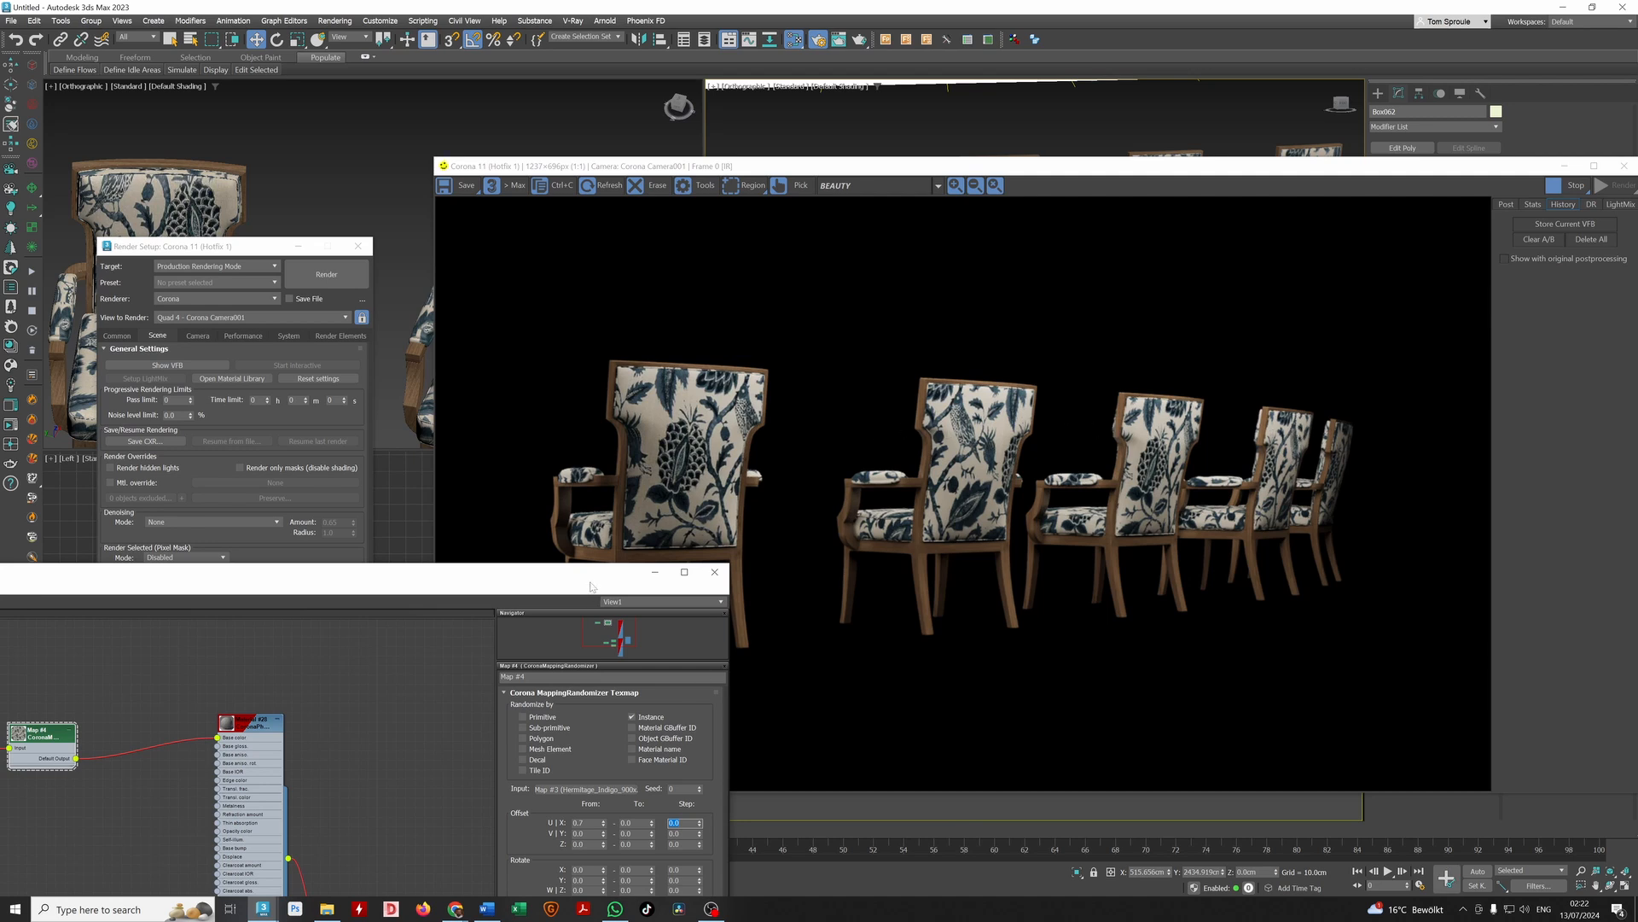
Try V offset From values of 0.2 and 1.0 and compare the fabric placement on the rendered chairs
left_click_drag(590, 586, 707, 423)
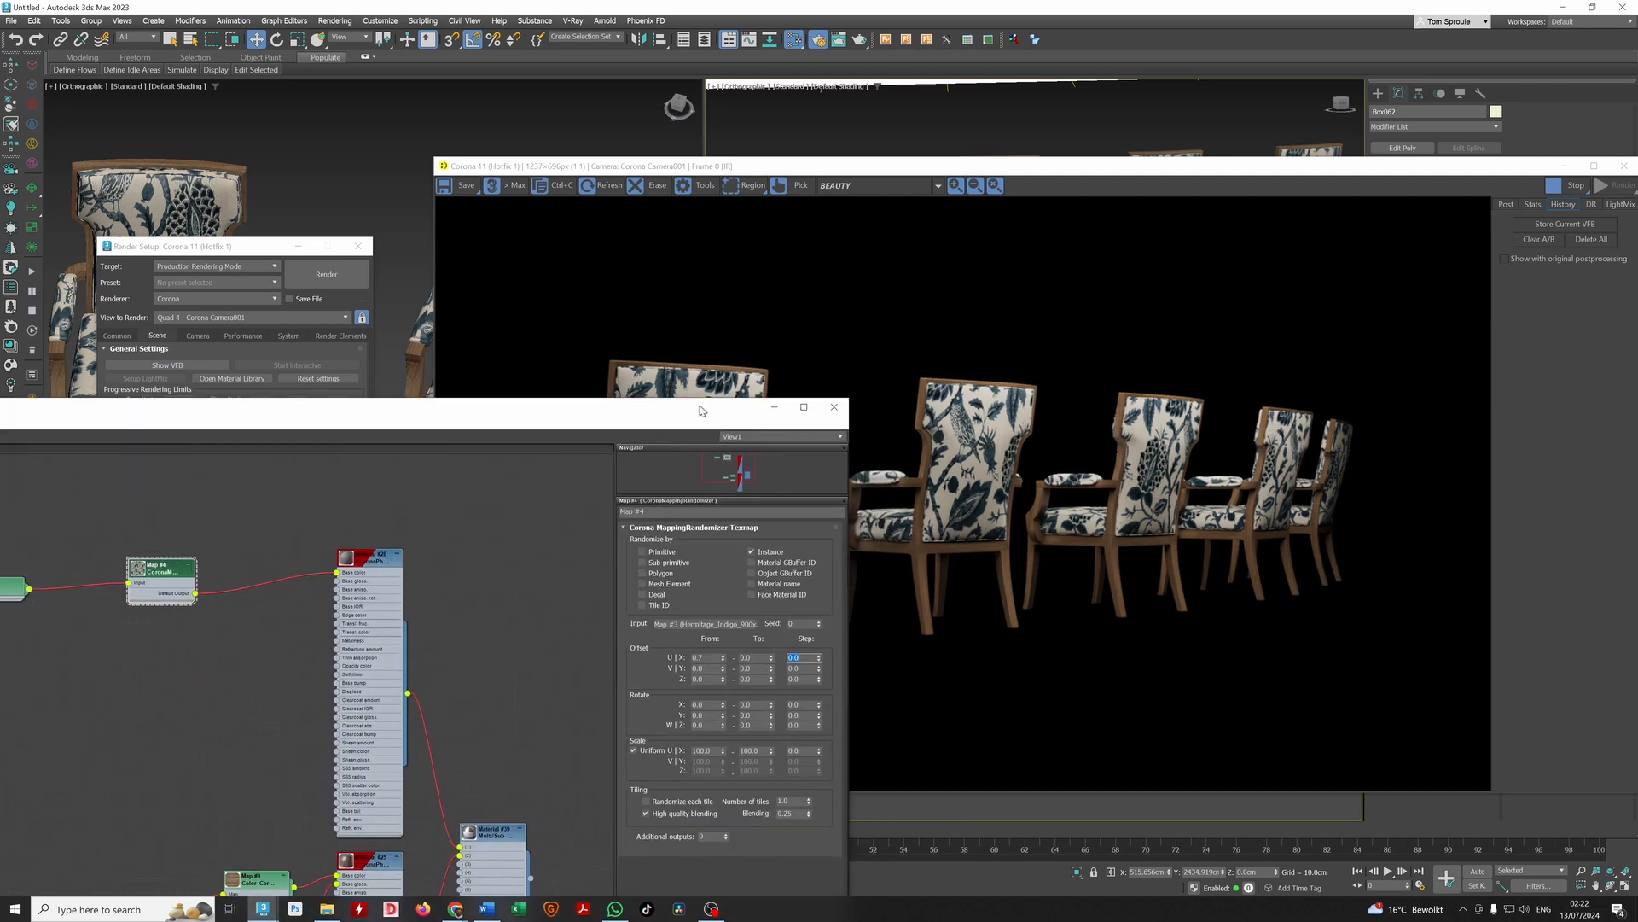
left_click(708, 670)
left_click_drag(646, 433, 339, 503)
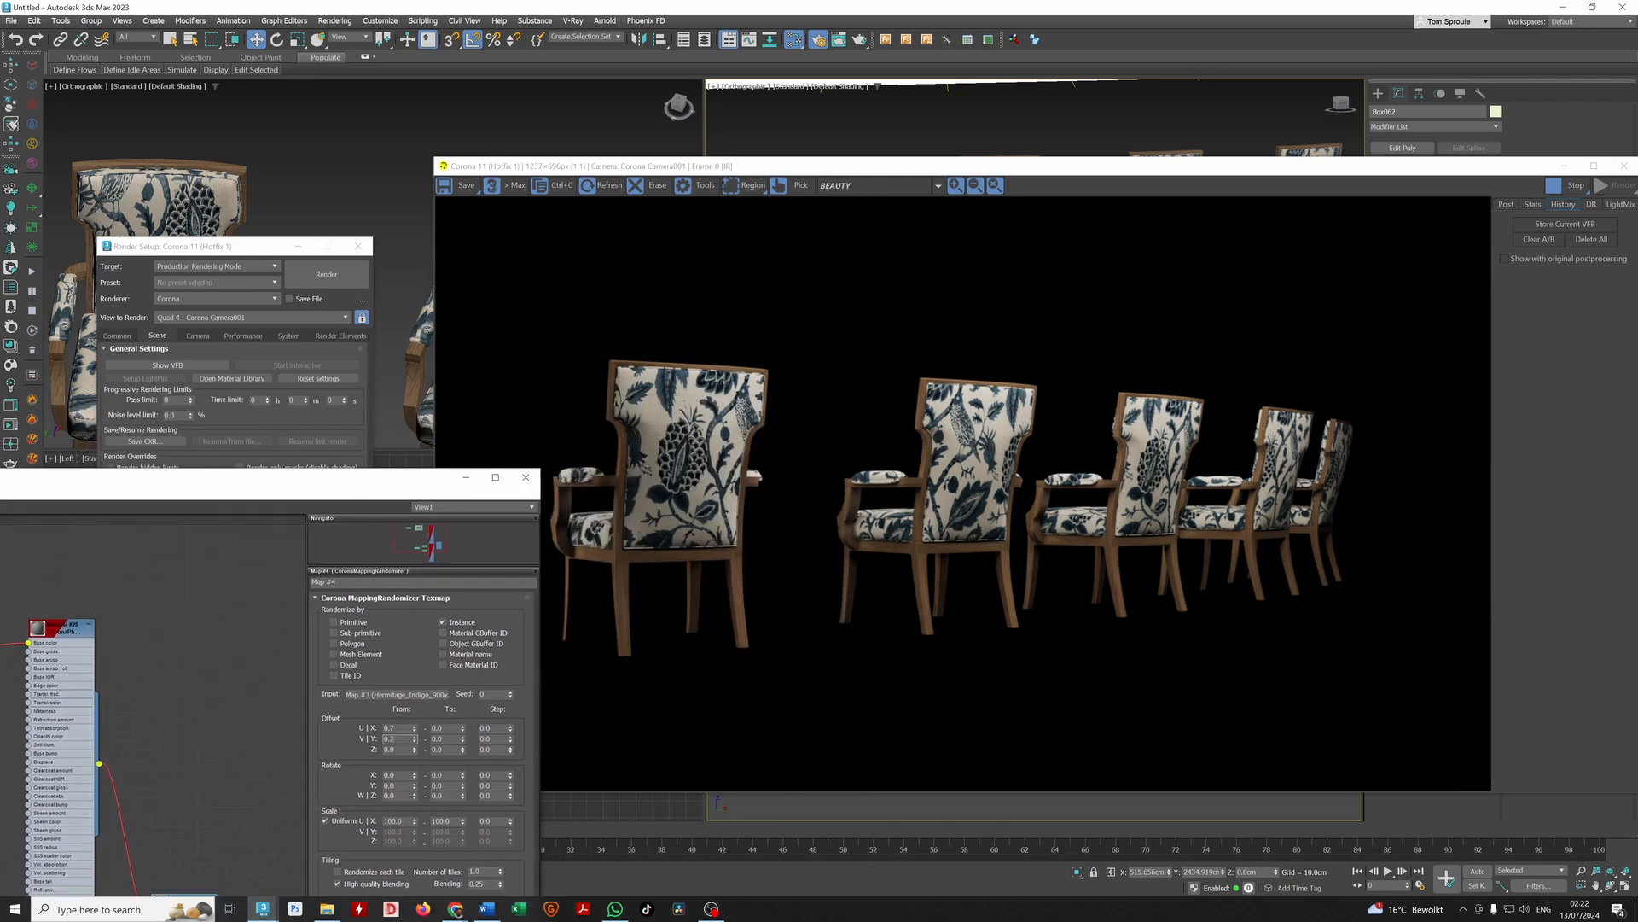
key("Tab")
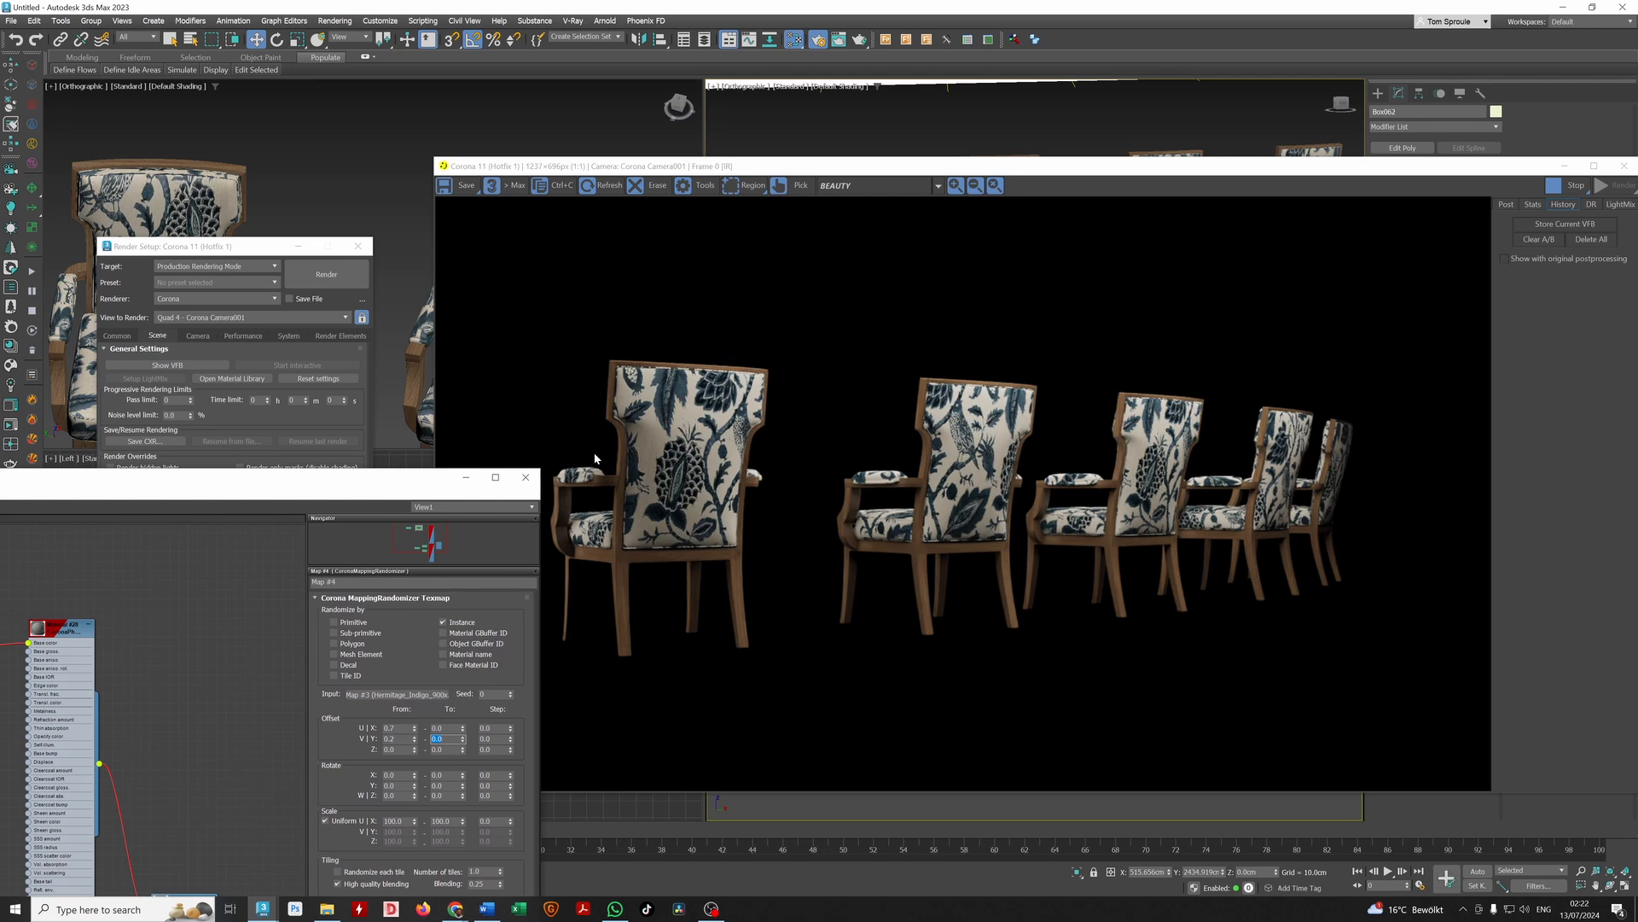
key("shift+Tab")
type("1")
key("Tab")
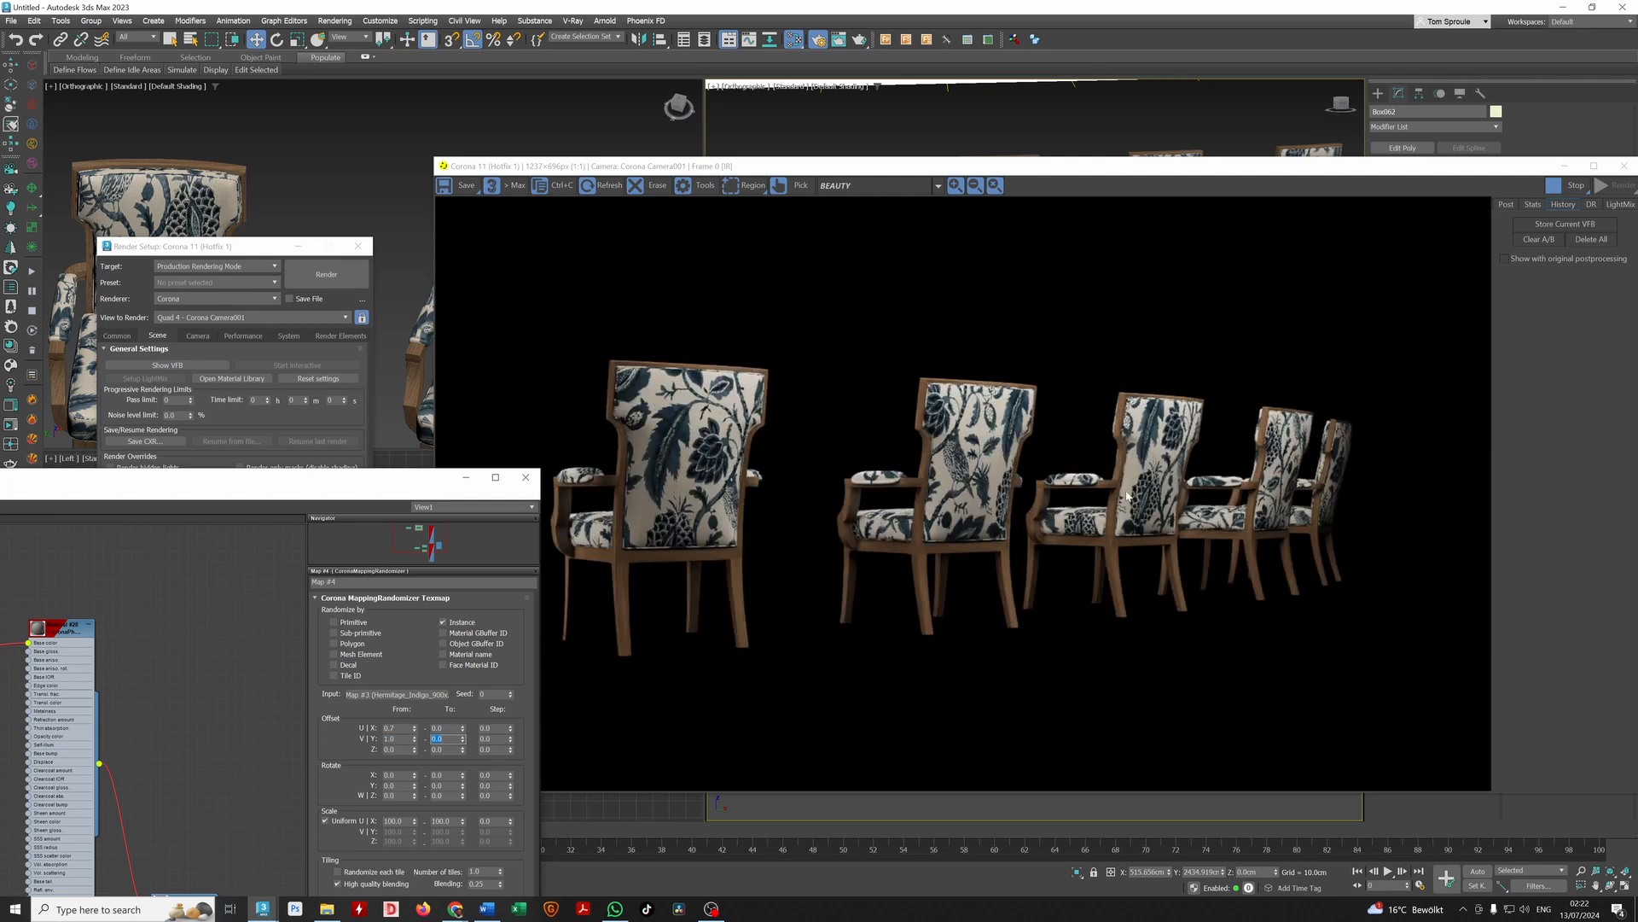
scroll(955, 452, "up", 2)
scroll(995, 455, "down", 2)
Try a Z offset From value of 1.0 in the mapping randomizer
left_click_drag(365, 484, 350, 389)
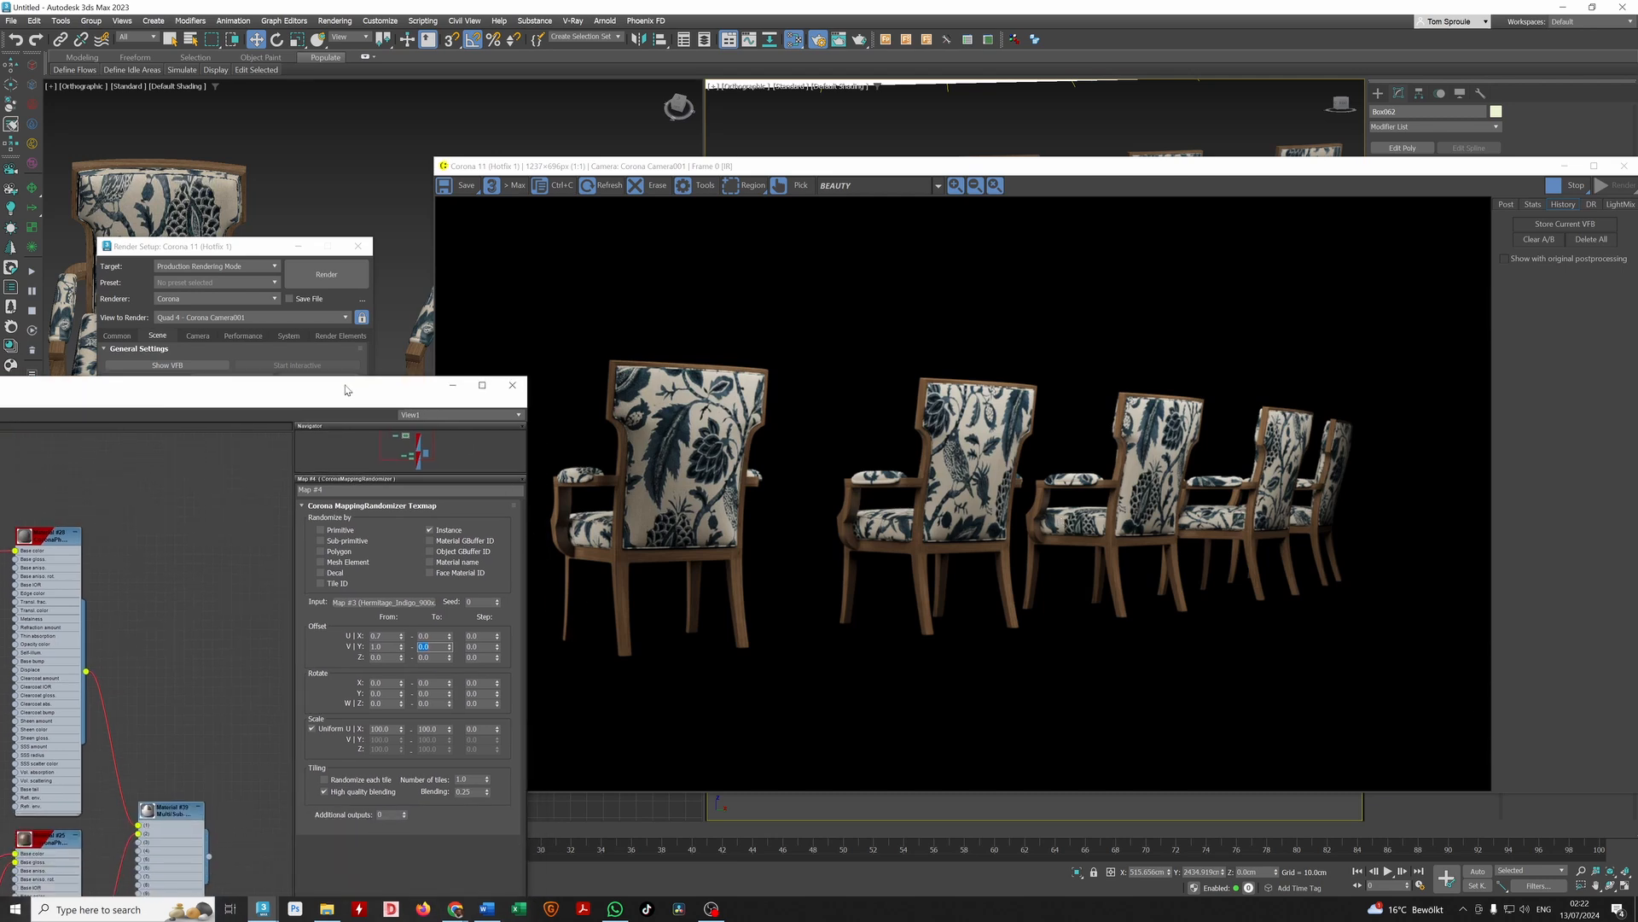
key("Tab")
type("1")
key("Tab")
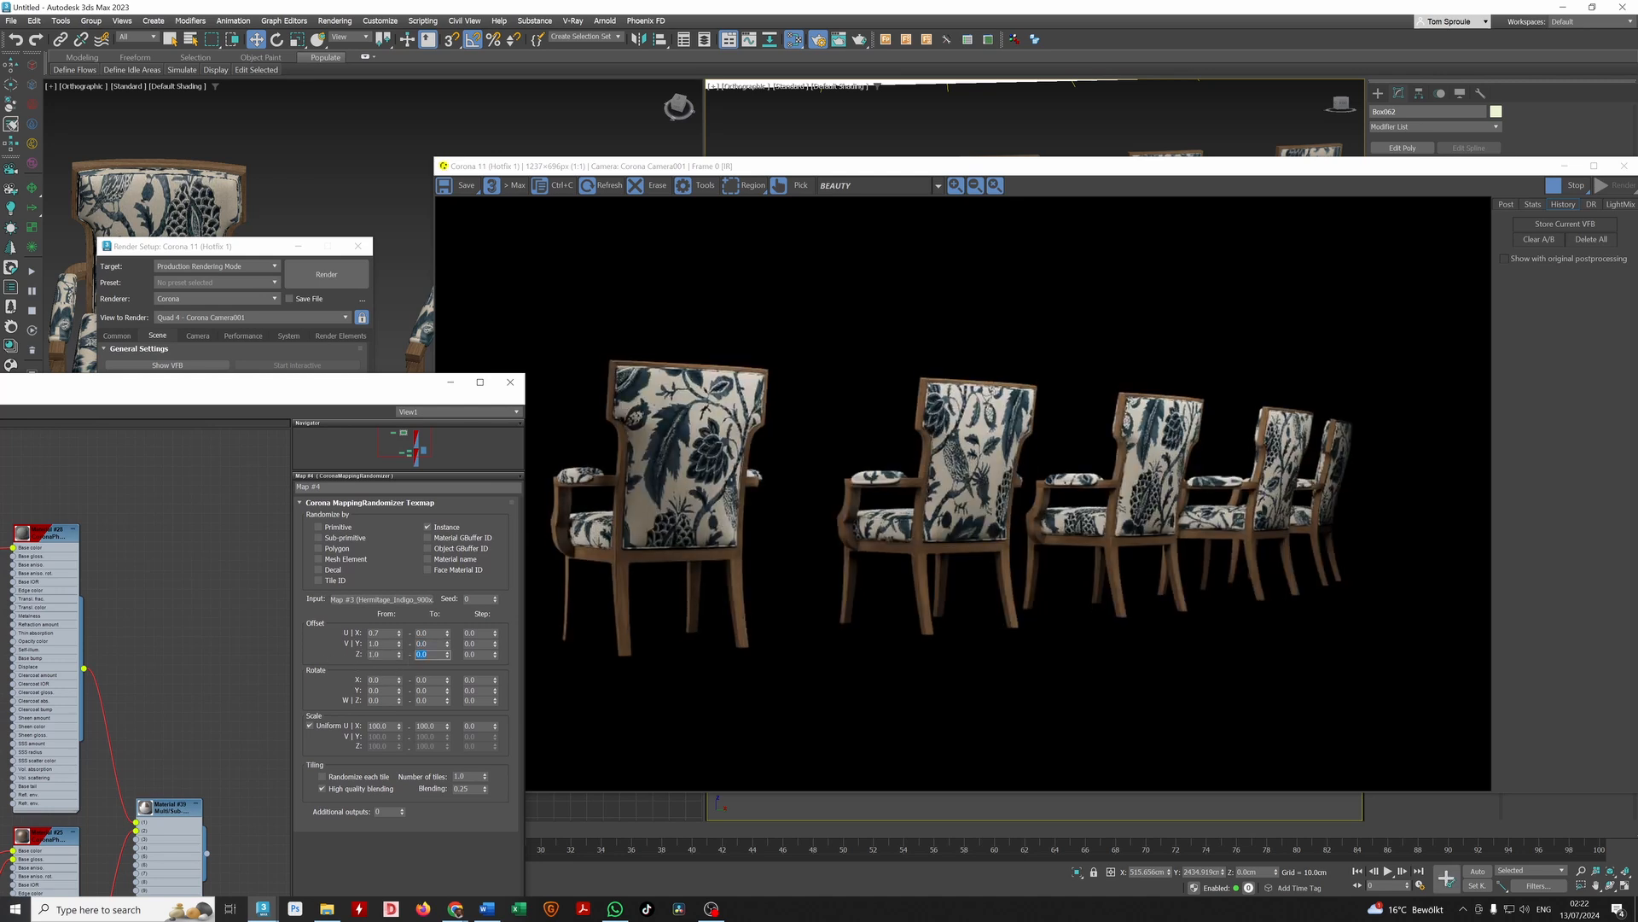
Set the V and Z offset From values to 0.6 and inspect the unobstructed chair render
double_click(374, 643)
type("0.6")
key("Tab")
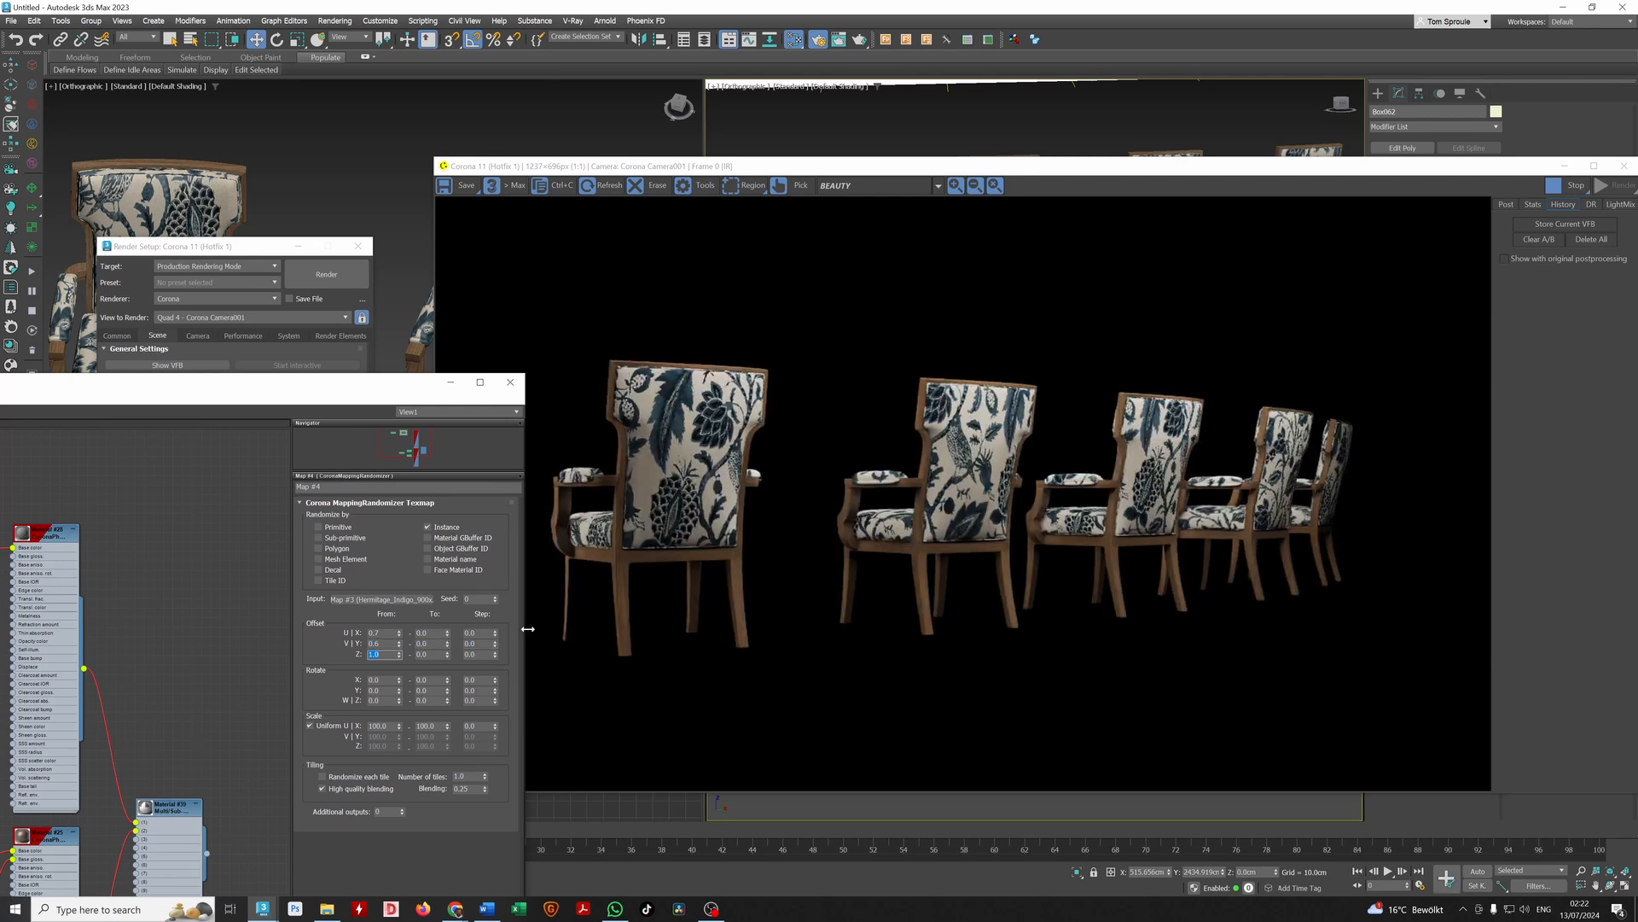
key("BackSpace")
type(".6")
key("Tab")
left_click_drag(435, 386, 333, 419)
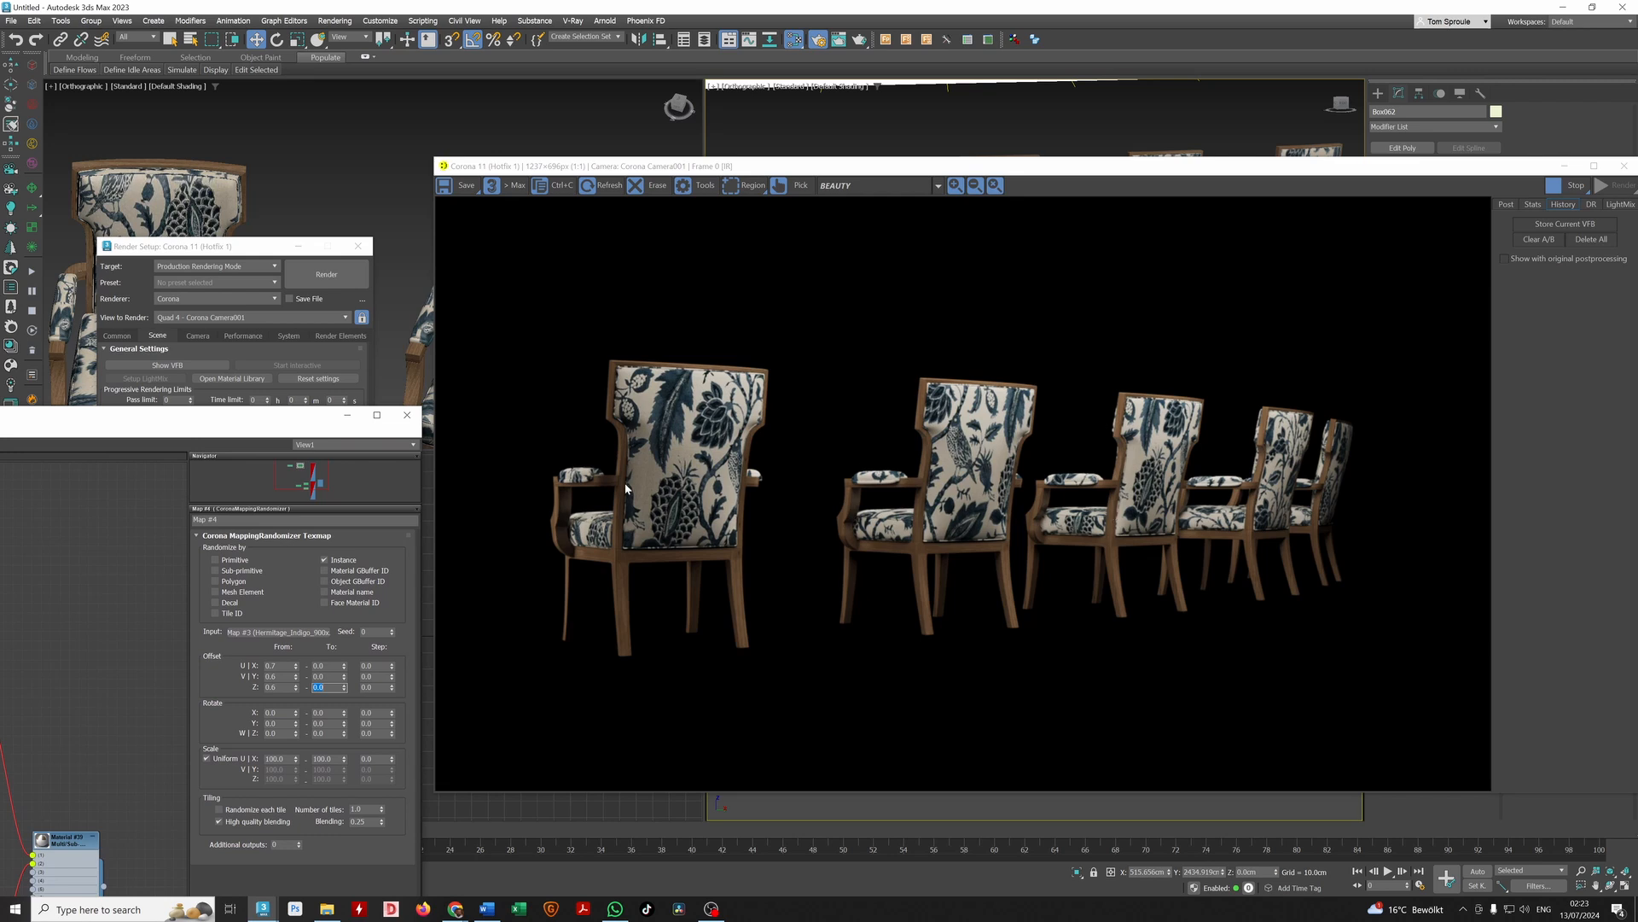
left_click_drag(284, 419, 1637, 248)
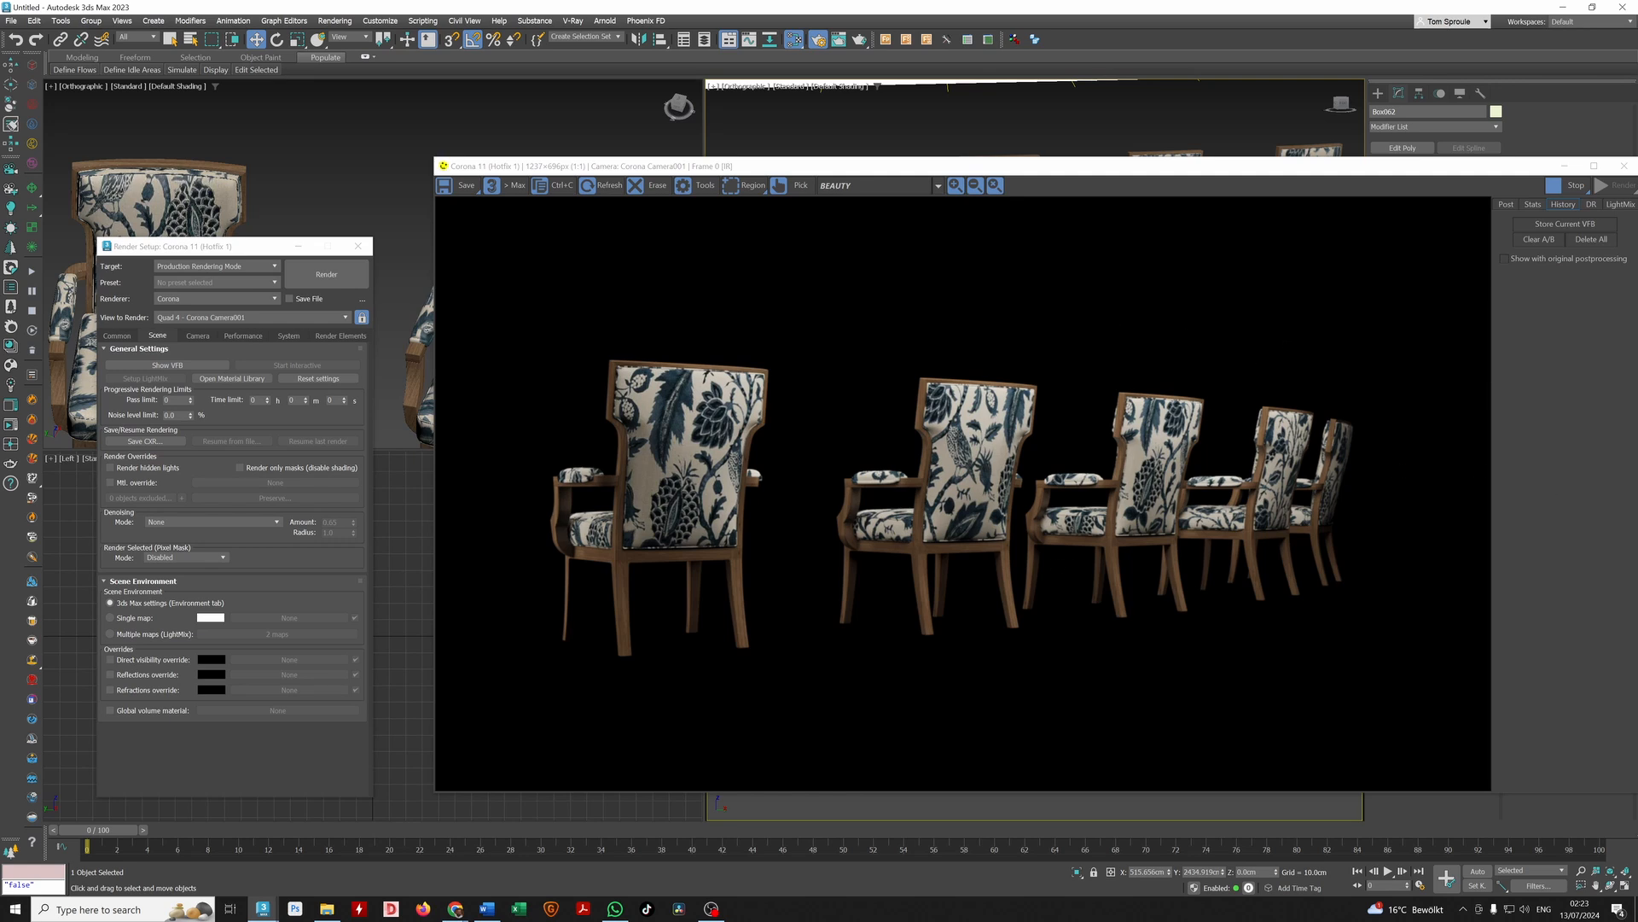
left_click_drag(1637, 247, 101, 147)
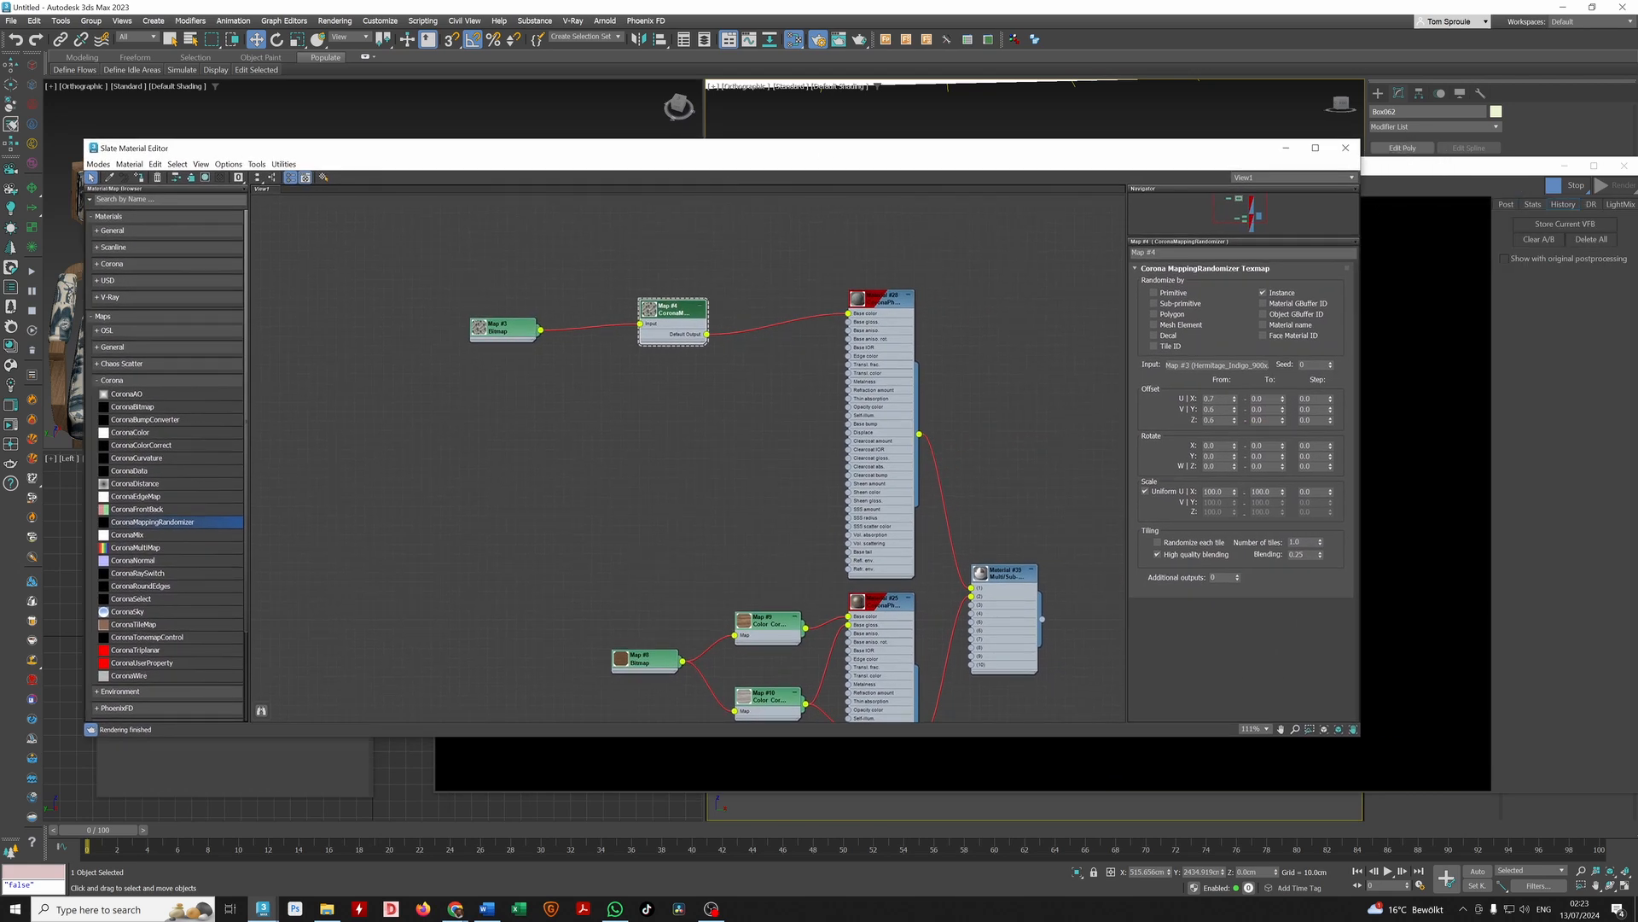
Set the U offset range from 0.4 to -0.4 and inspect the fabric placement on the rendered chairs up close
left_click_drag(1192, 155, 505, 399)
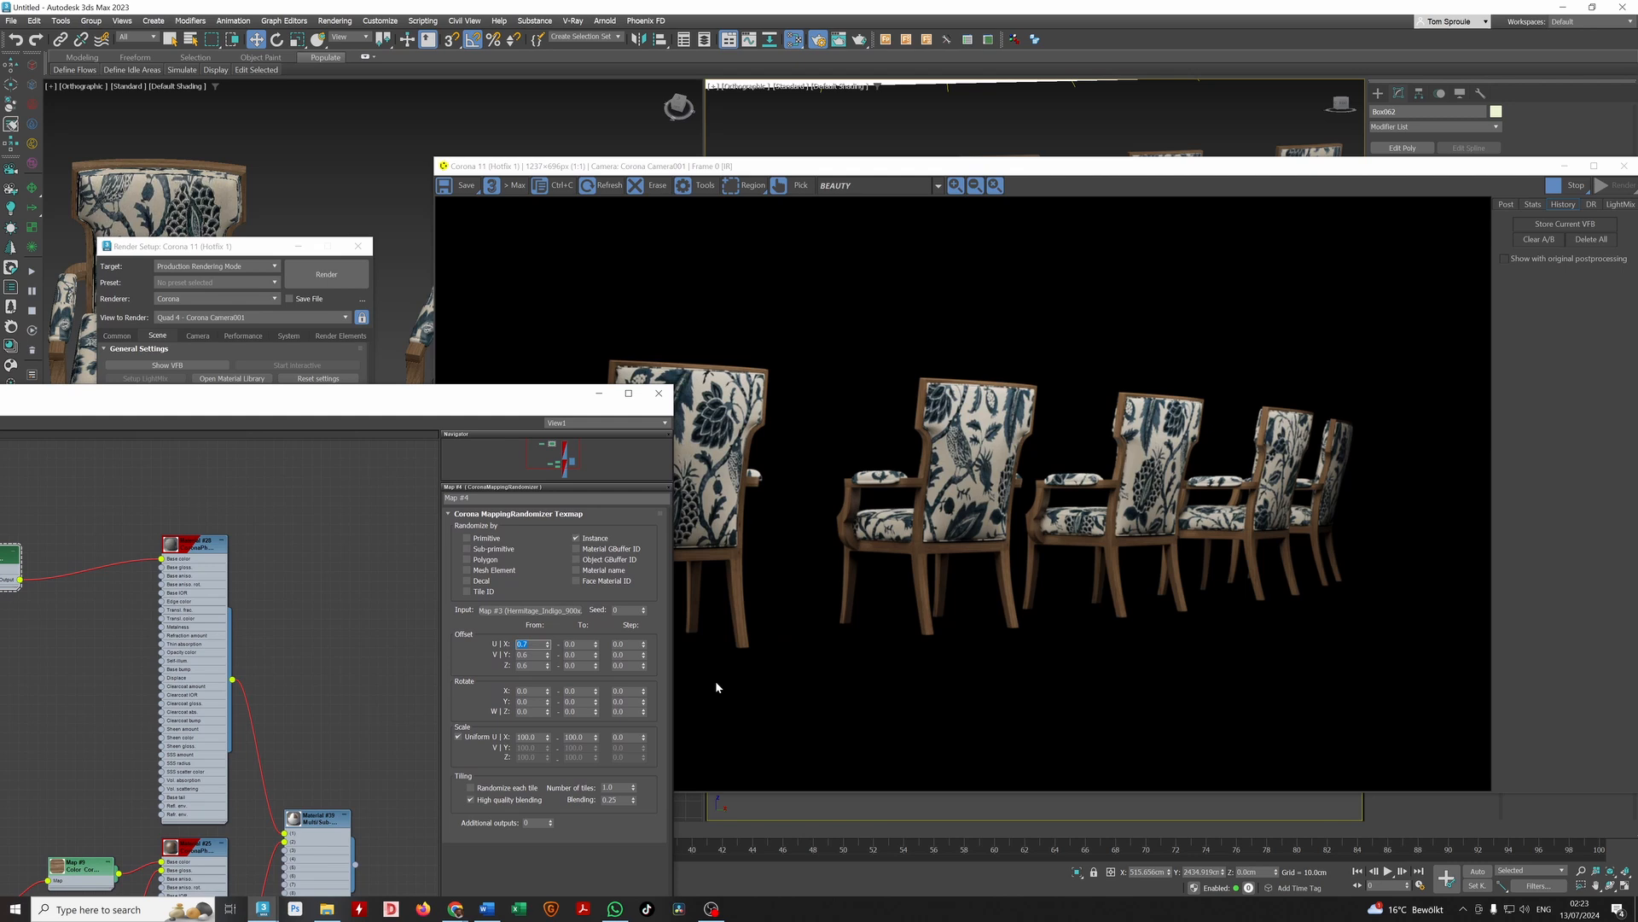
key("Tab")
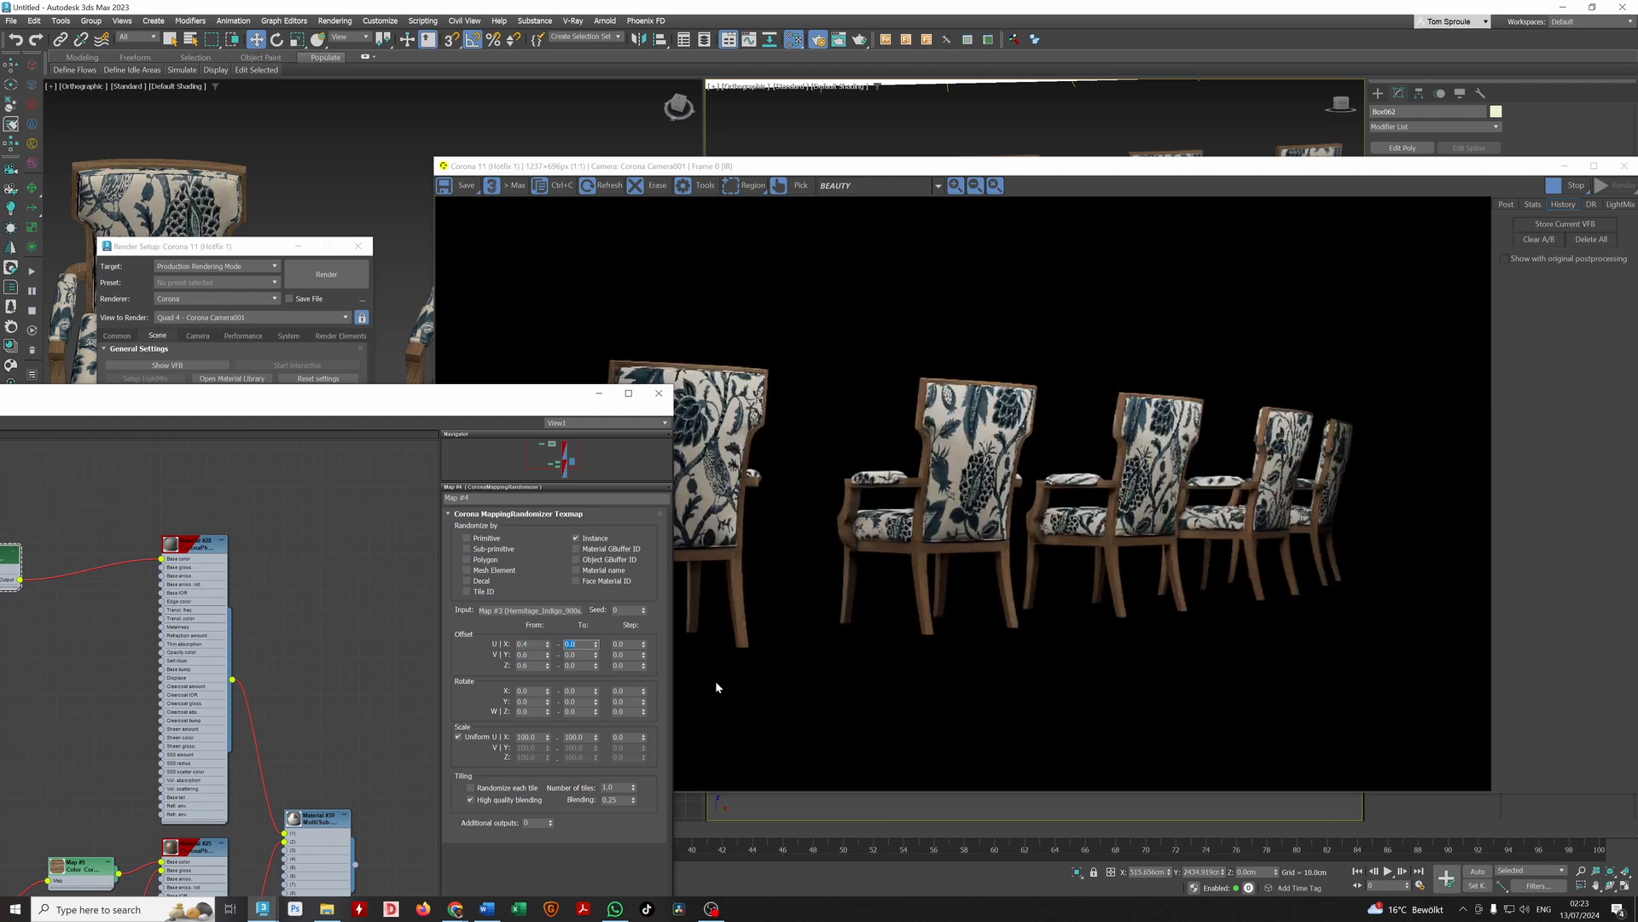
type("-0.4")
key("Return")
left_click_drag(505, 401, 350, 324)
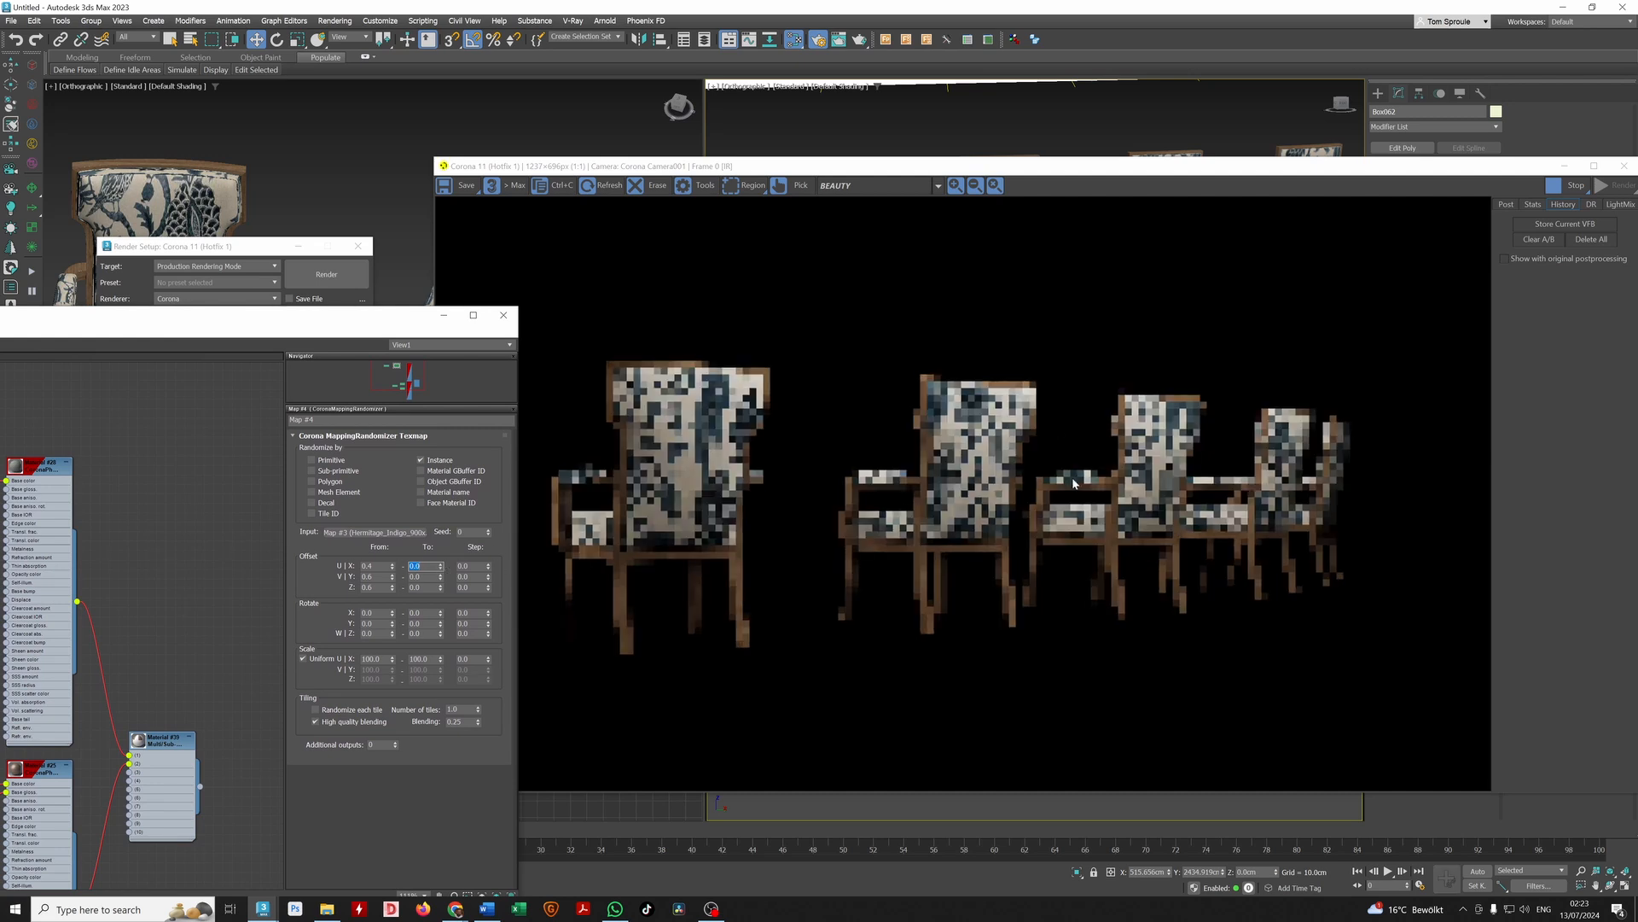
scroll(1290, 464, "up", 2)
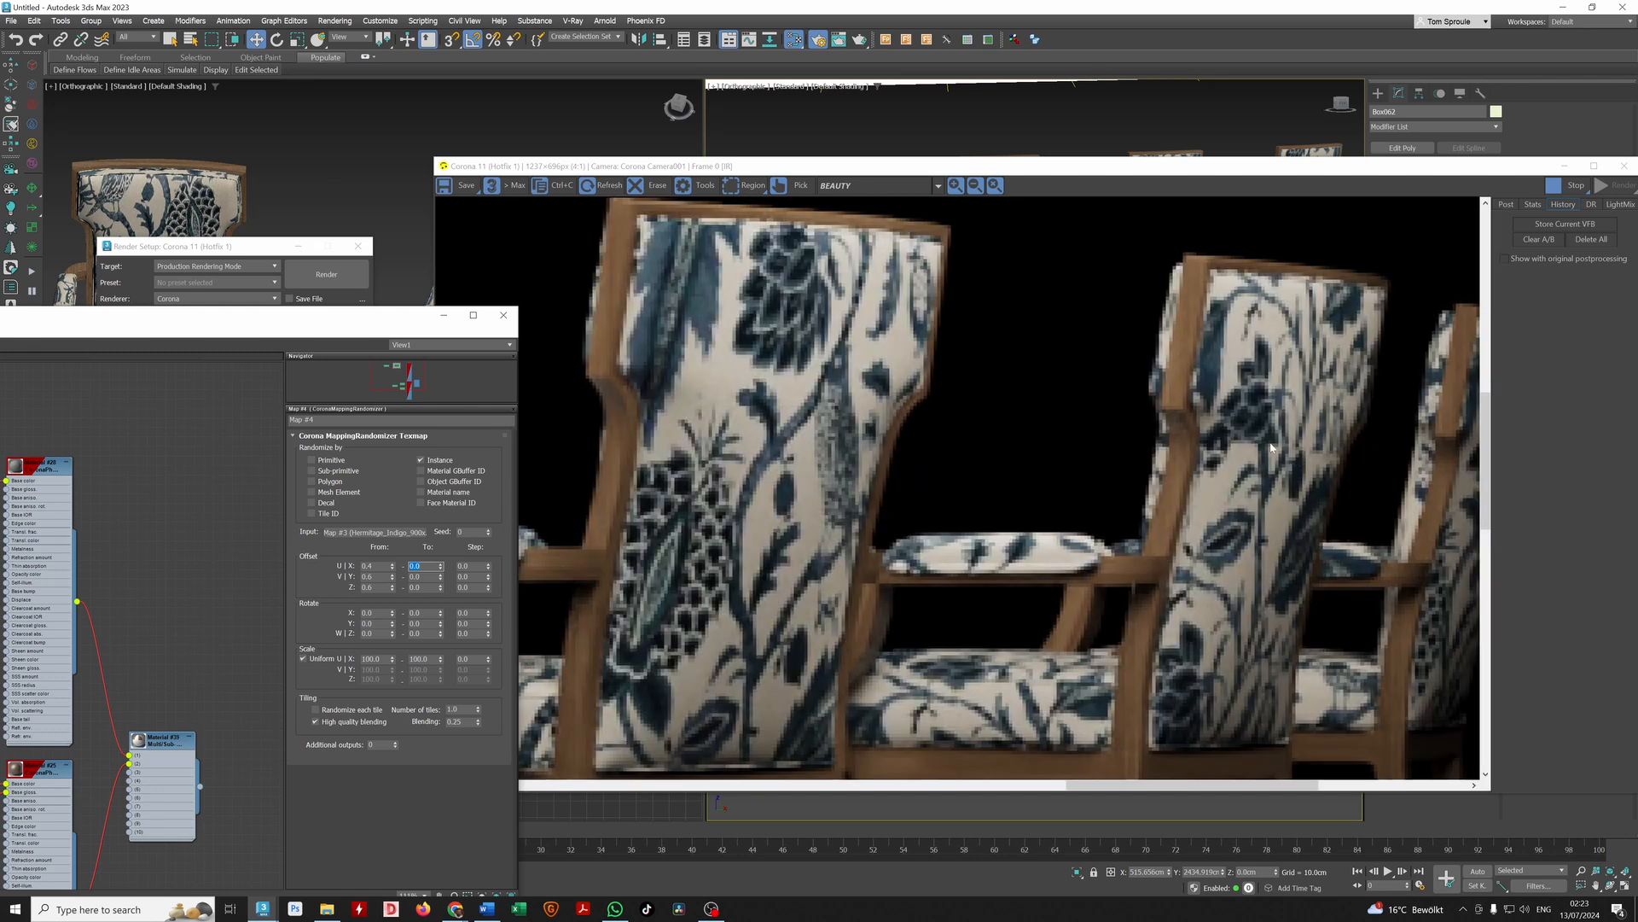
scroll(1291, 464, "down", 2)
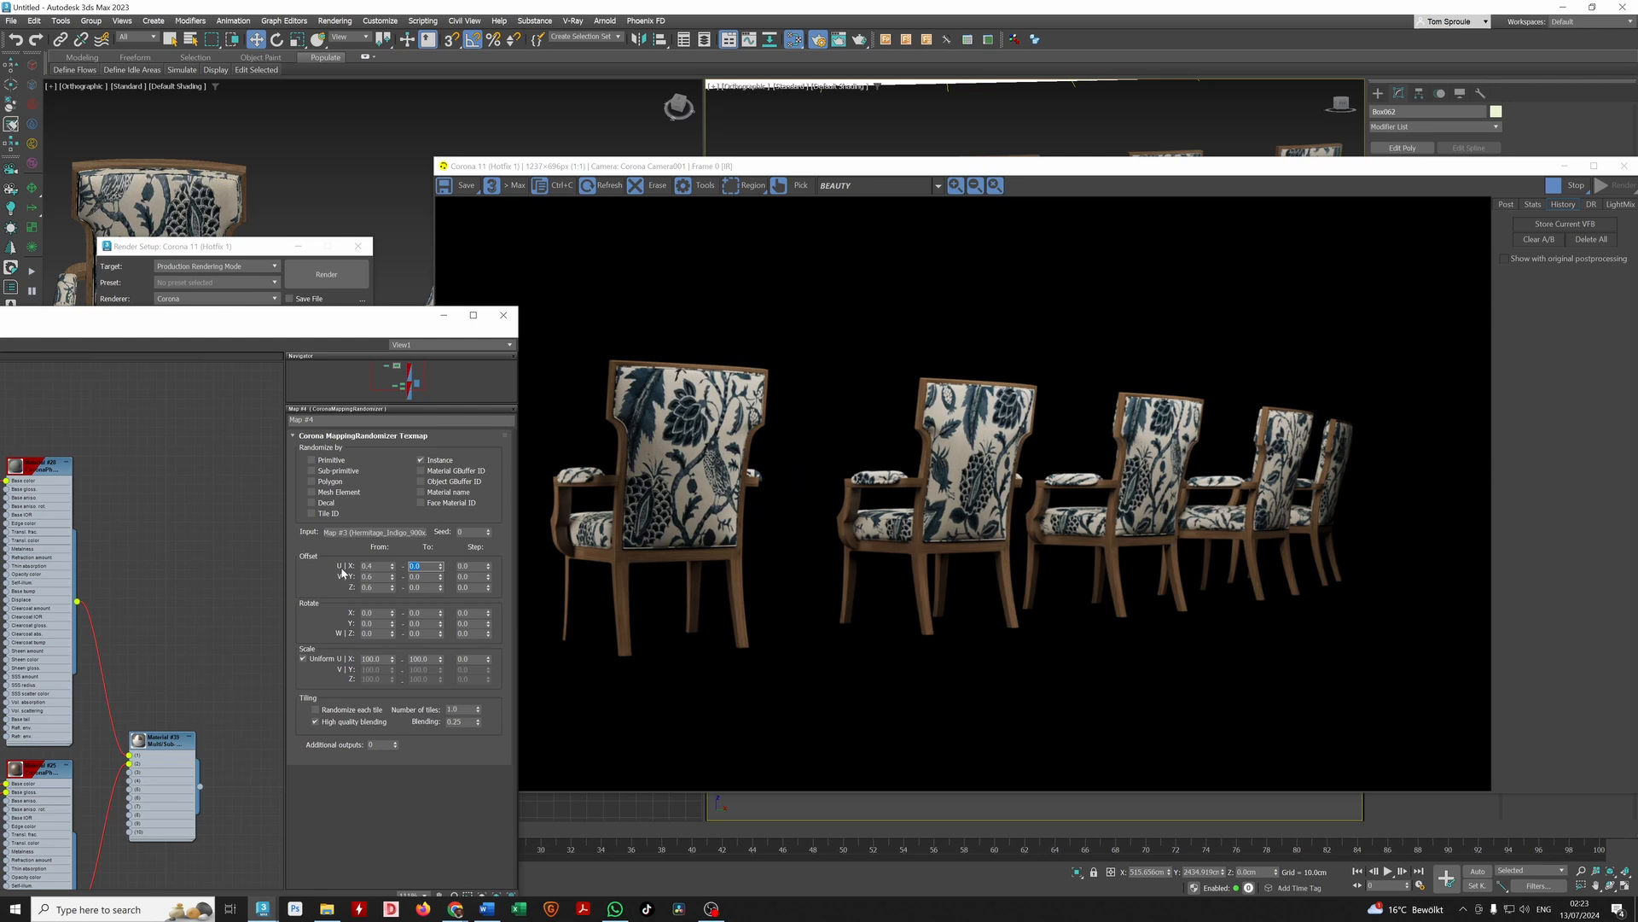
key("Tab")
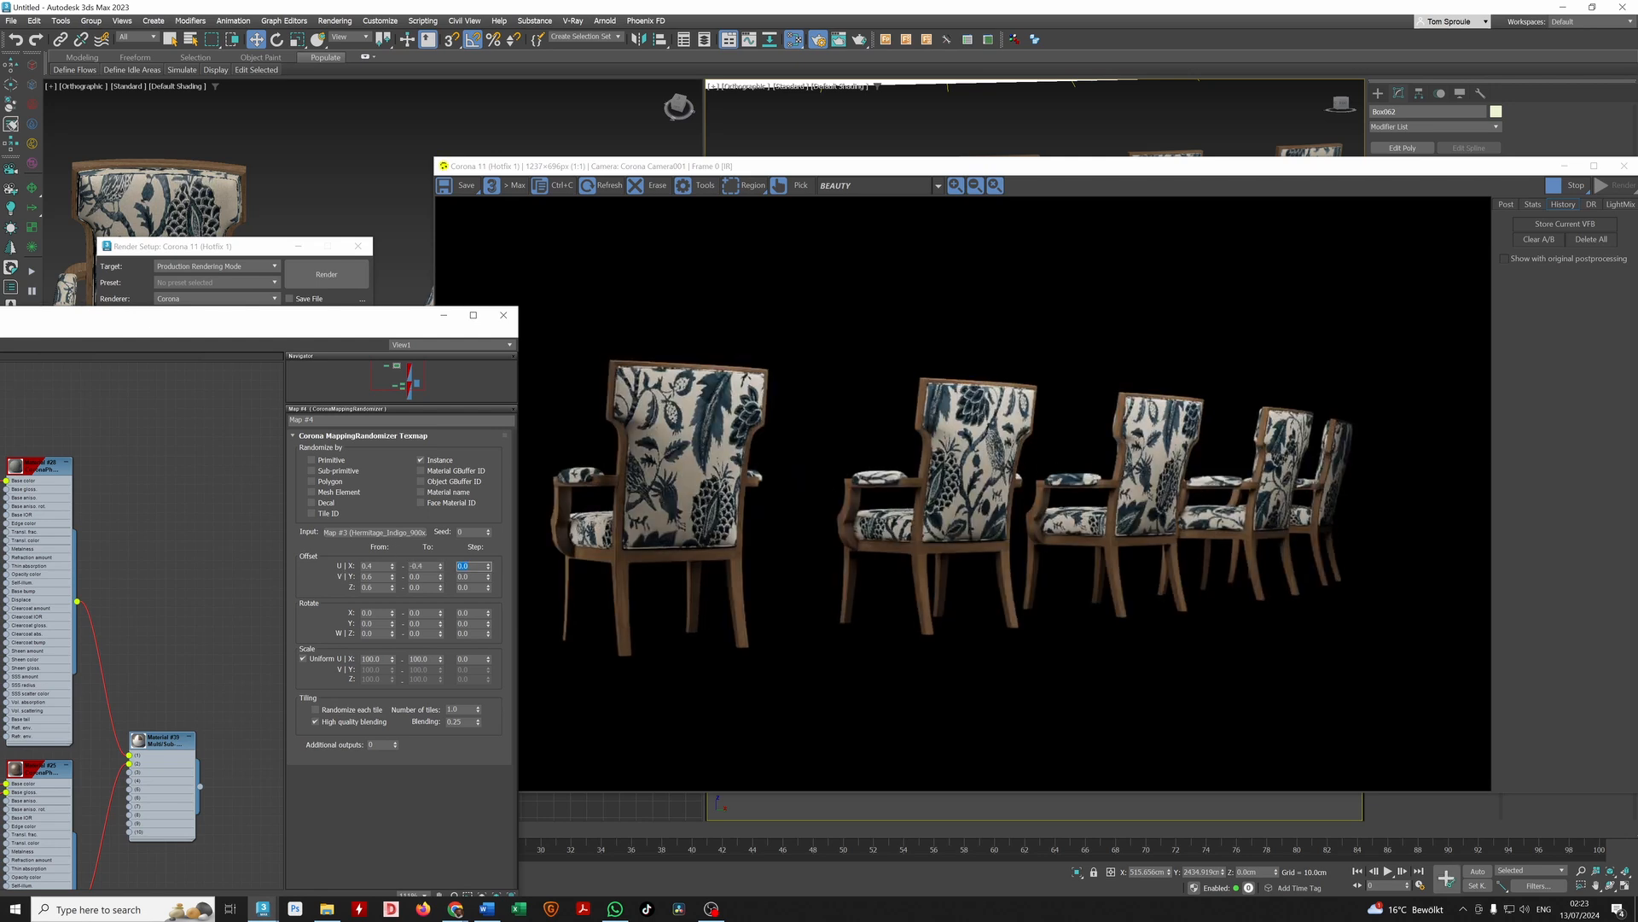
right_click(391, 576)
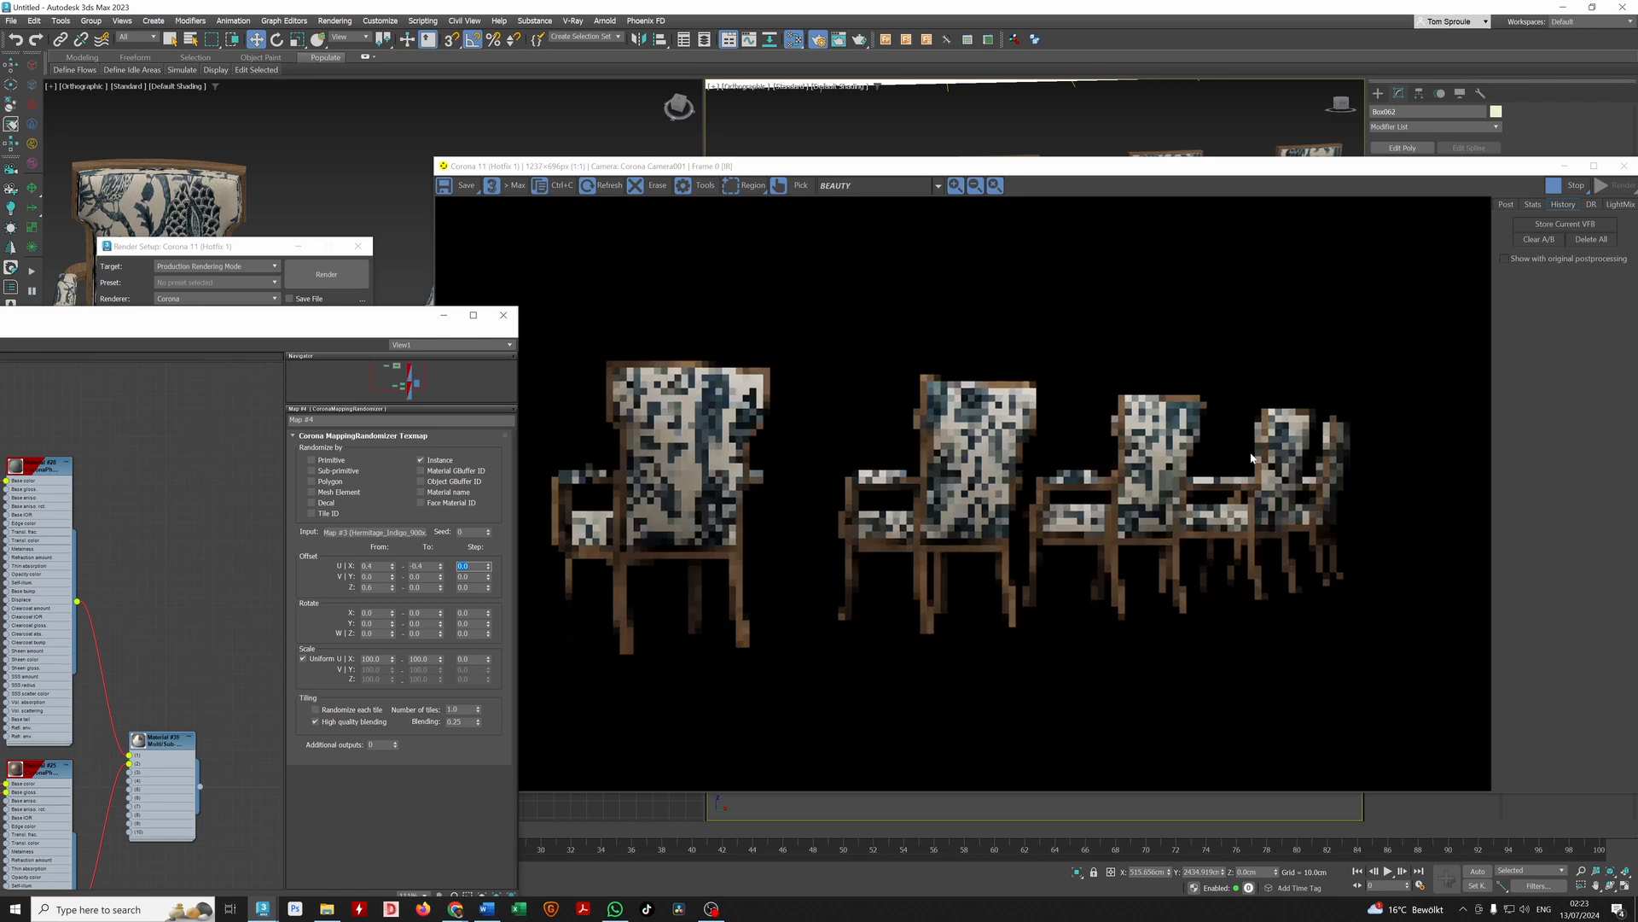
scroll(1291, 463, "up", 3)
scroll(1291, 464, "down", 3)
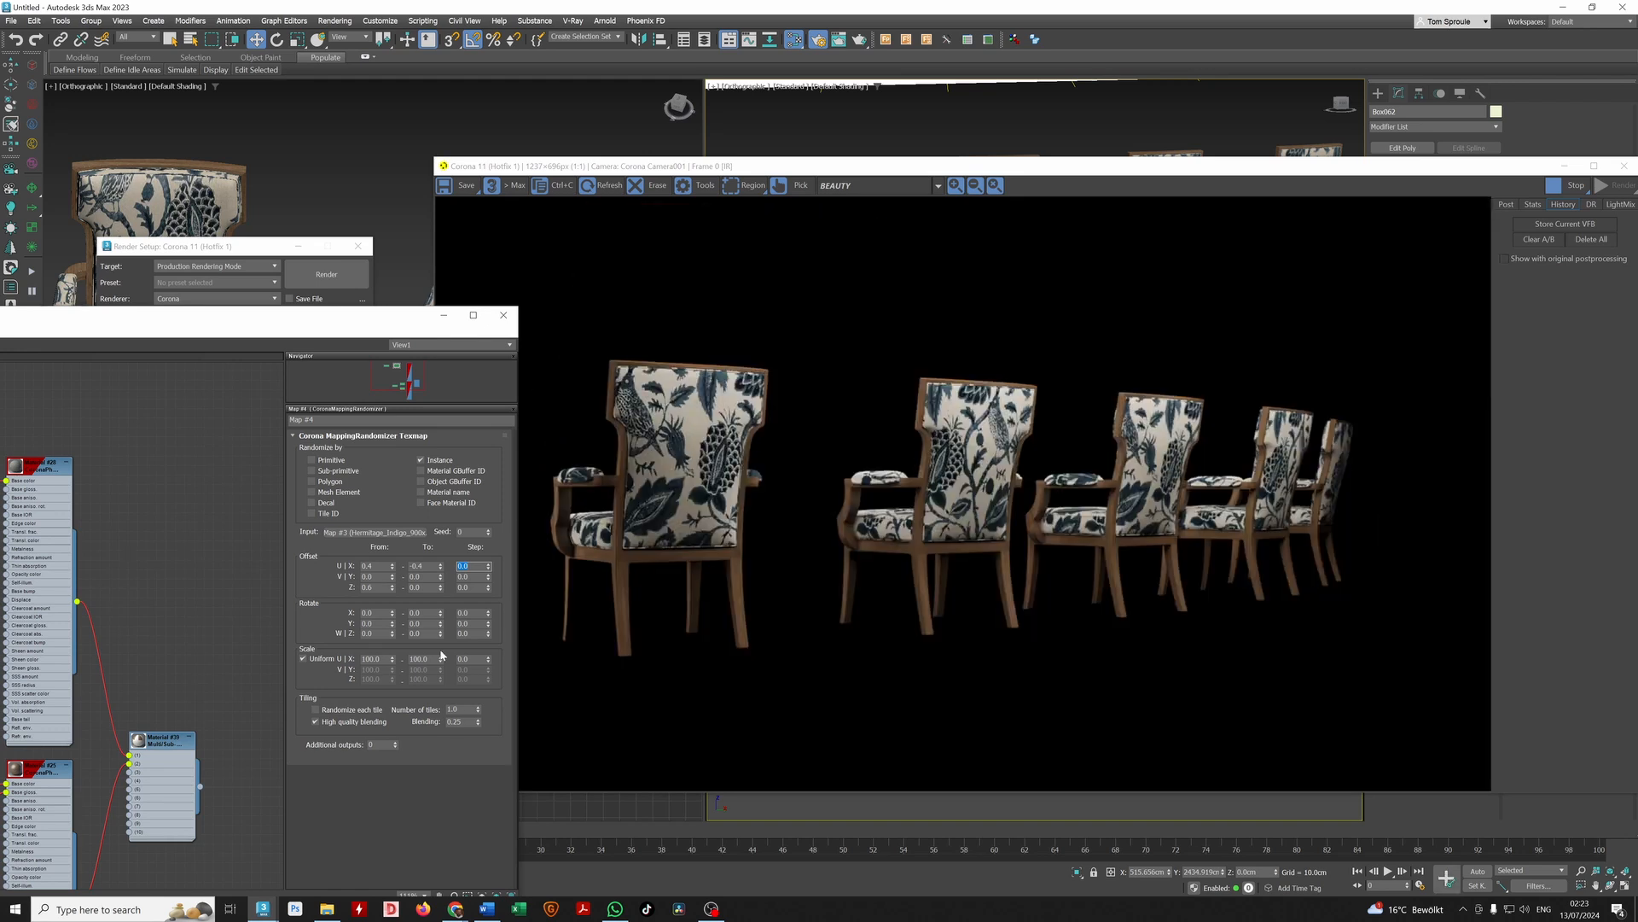
Set the V offset From value to 0.3, try -0.3 as its To value, and settle on -0.2
double_click(376, 576)
key("BackSpace")
key("Tab")
type("-0.3")
key("Tab")
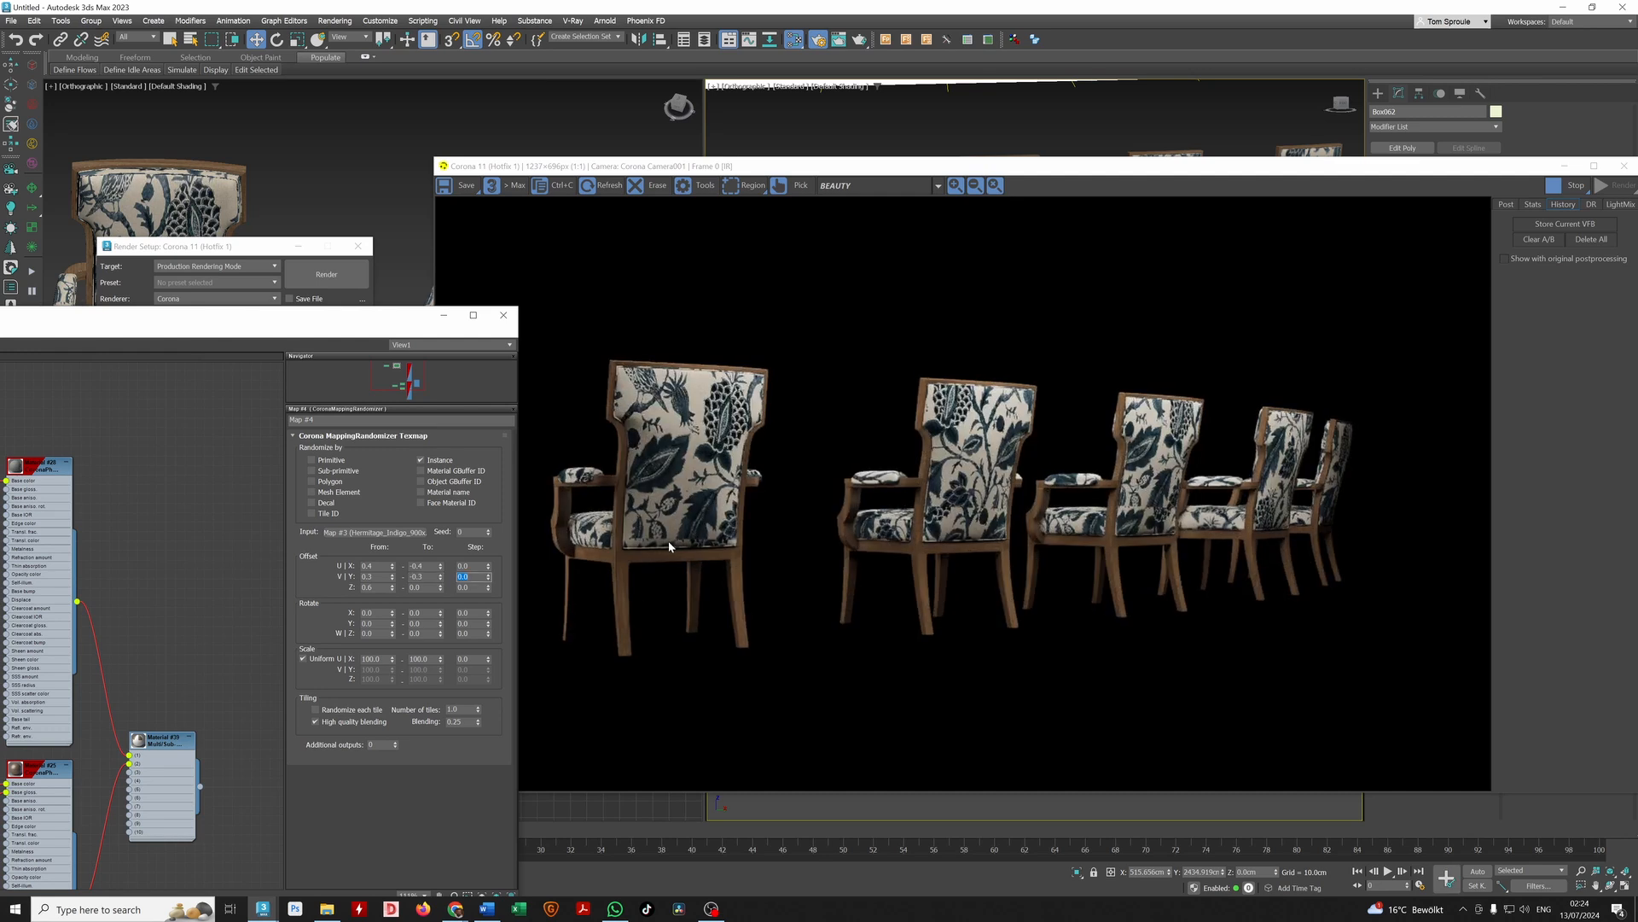
left_click(420, 576)
key("Tab")
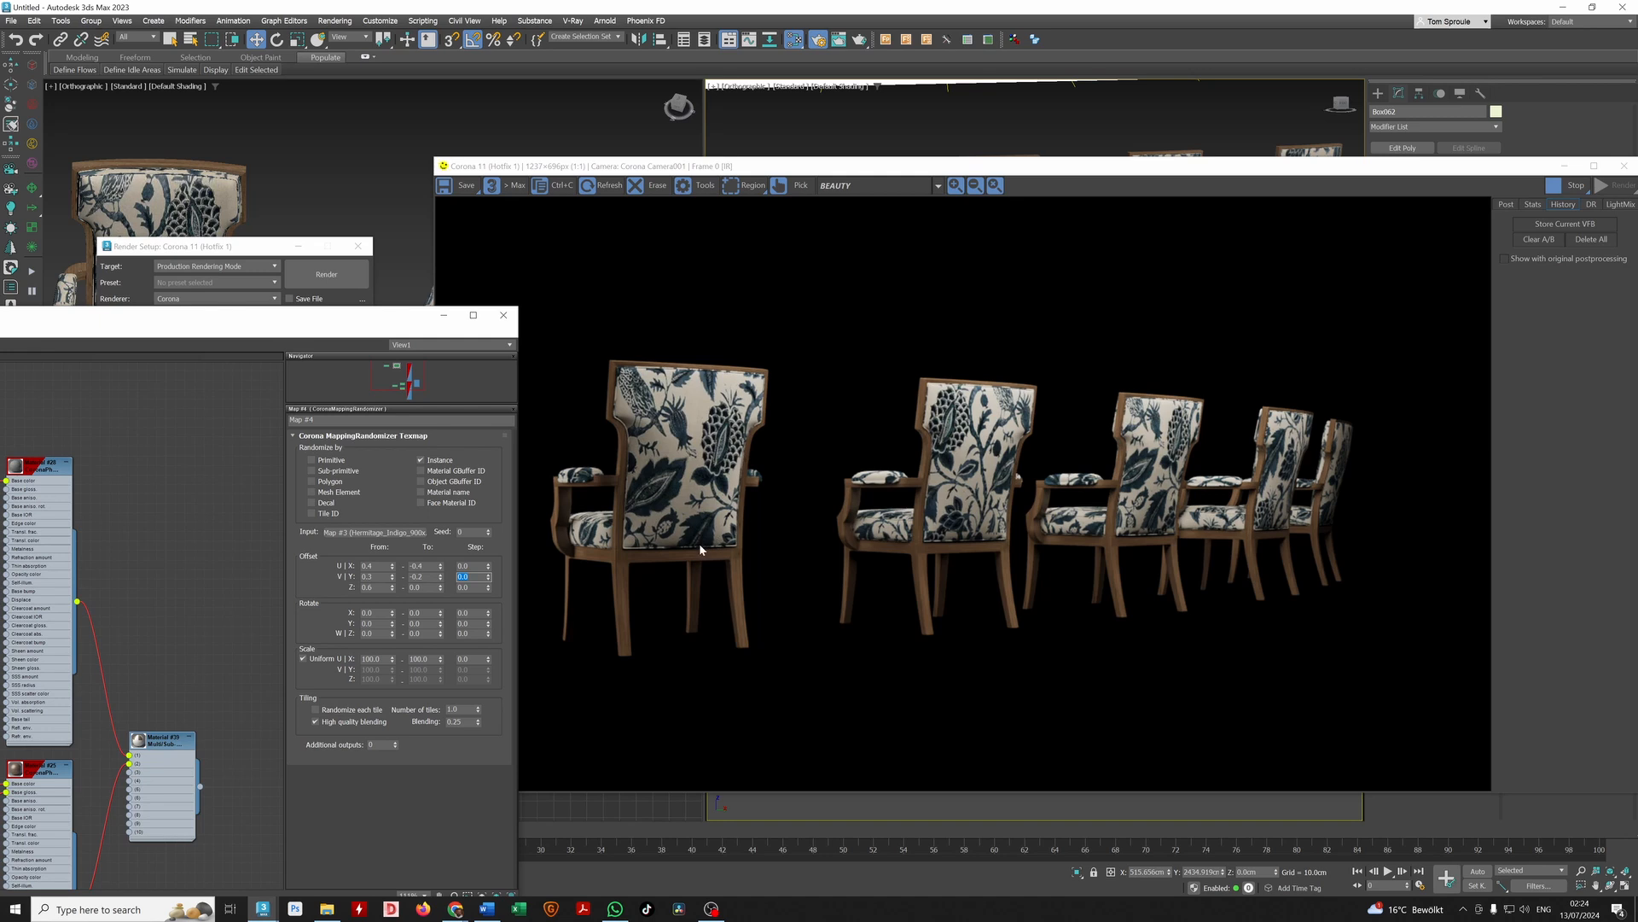
Set the V offset range to 0.4 From and -0.1 To, and compare the fabric placement on the rendered chairs
scroll(1254, 475, "up", 1)
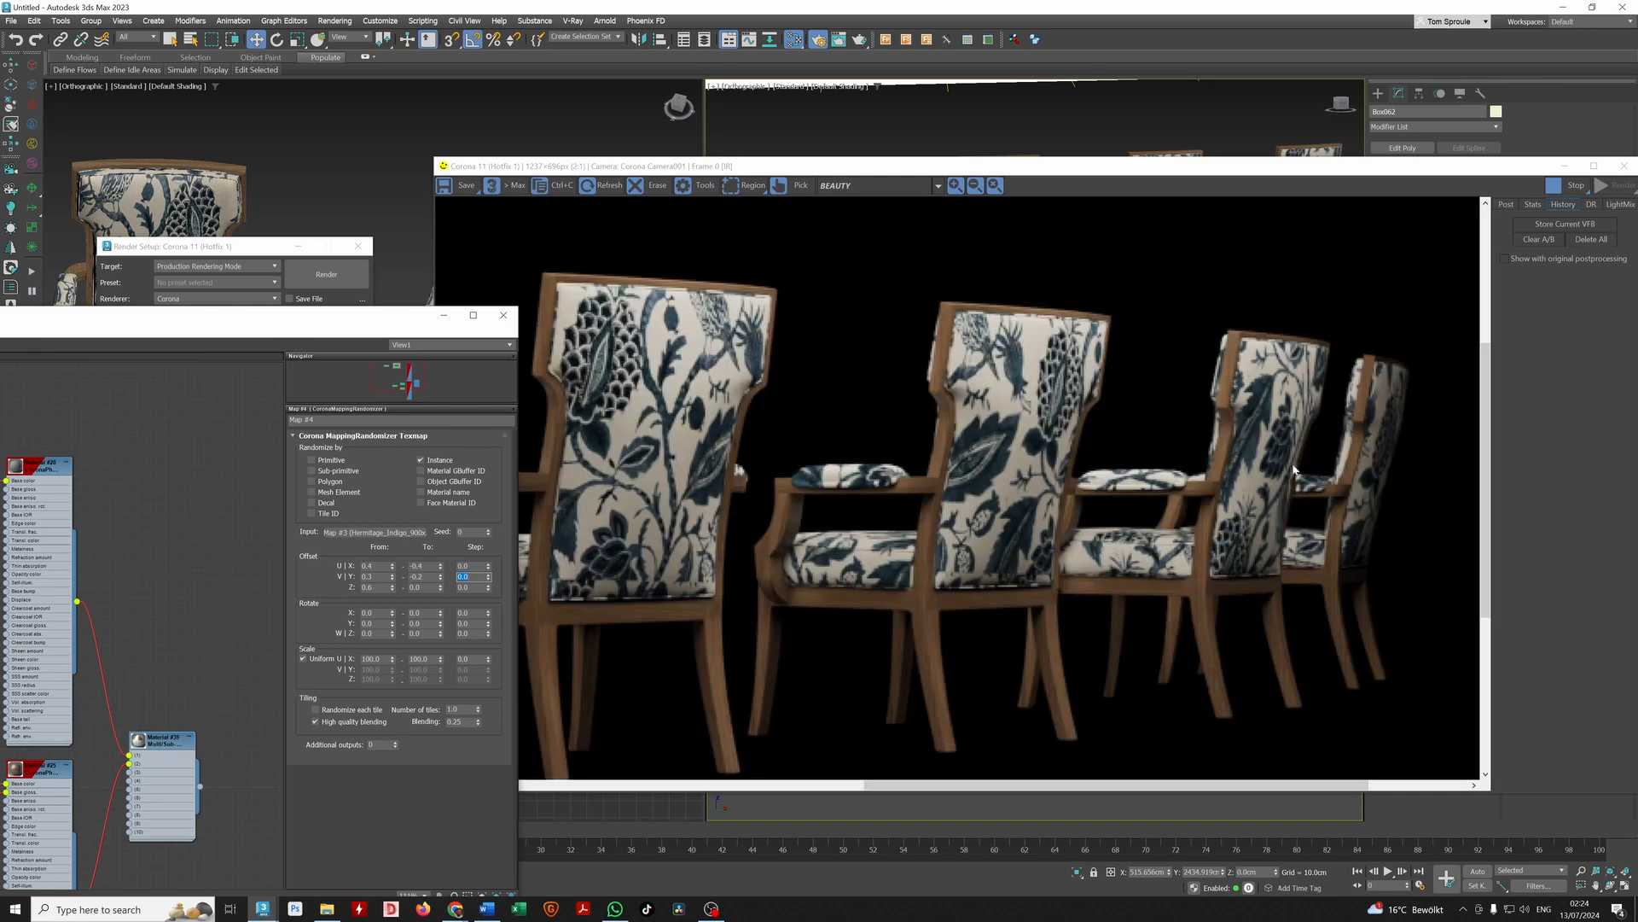
scroll(1319, 454, "down", 1)
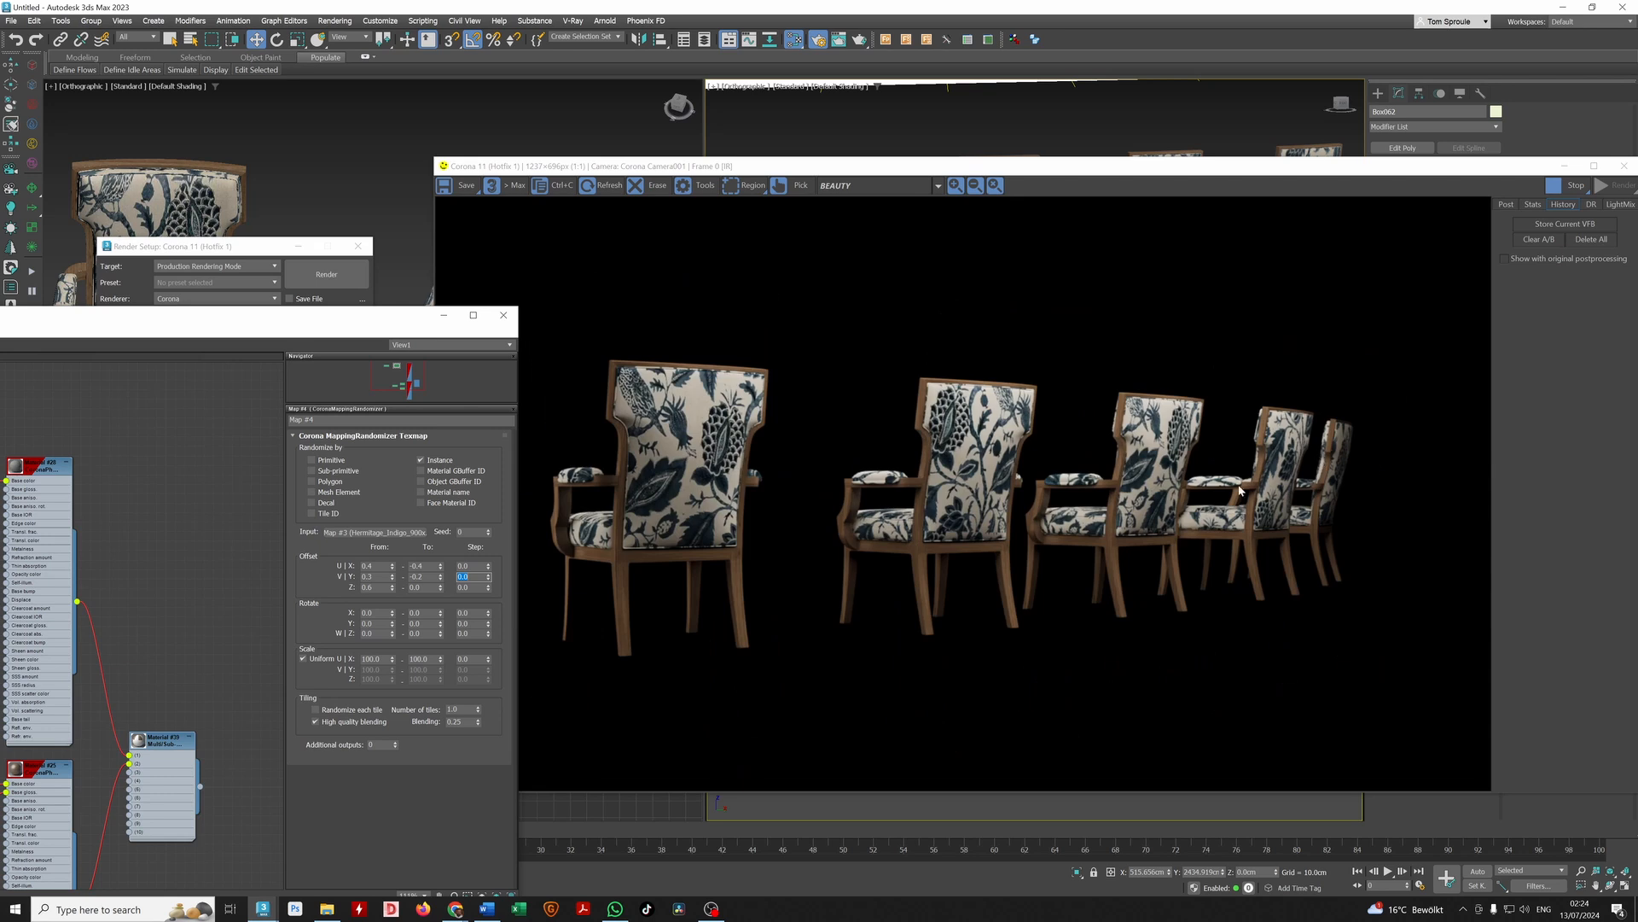
scroll(1176, 502, "up", 1)
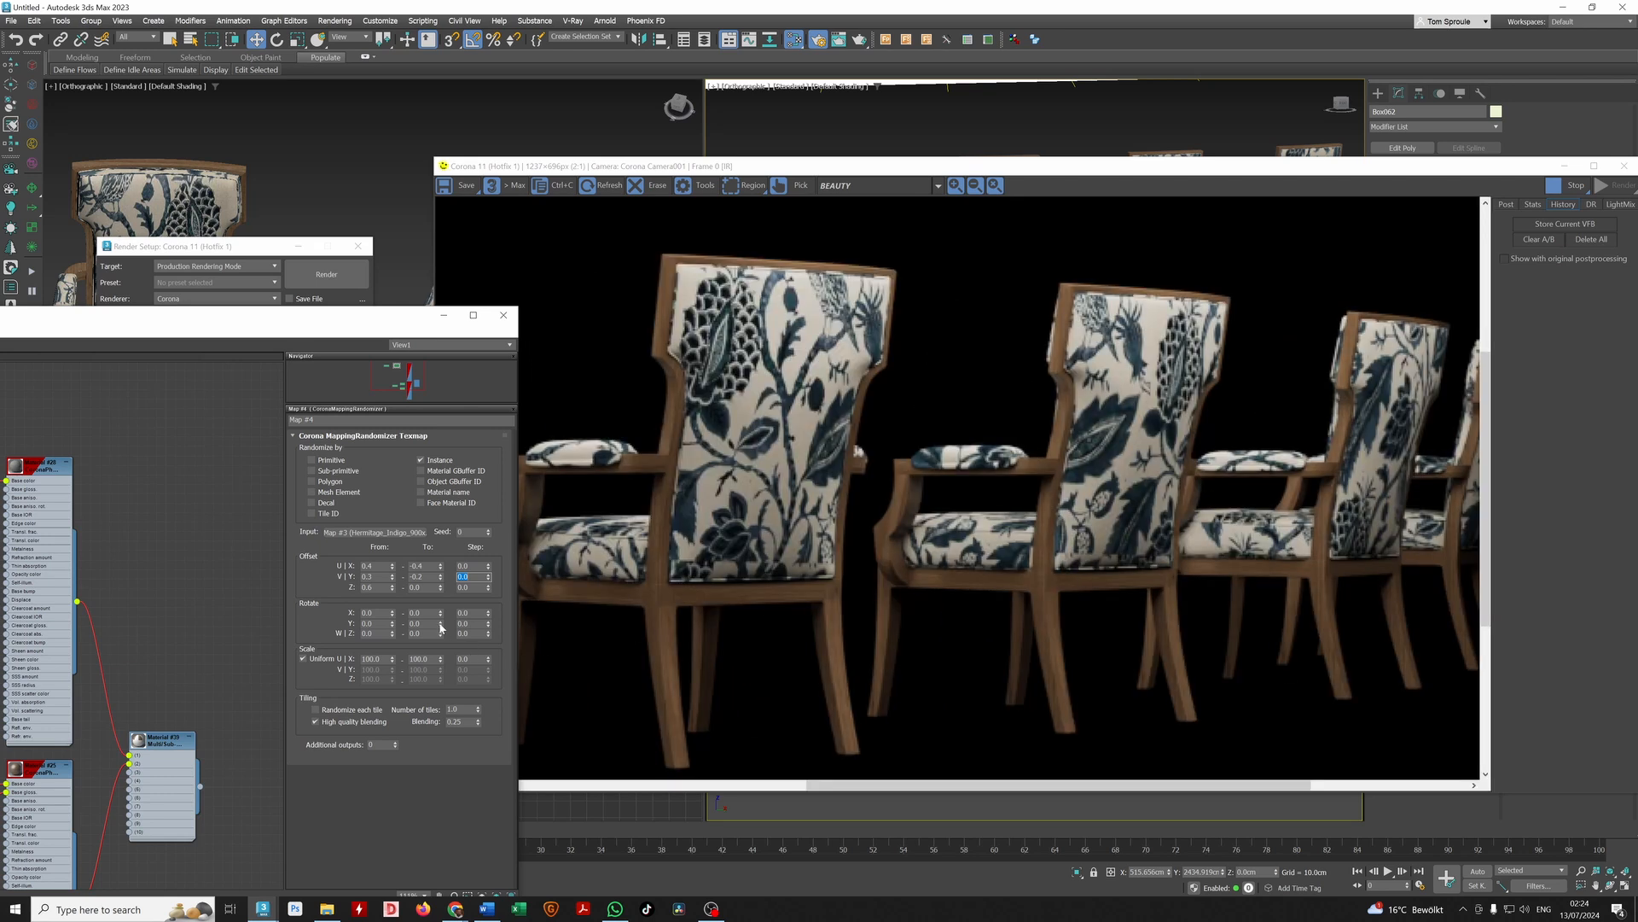
key("shift+Tab")
type("-0.1")
key("Return")
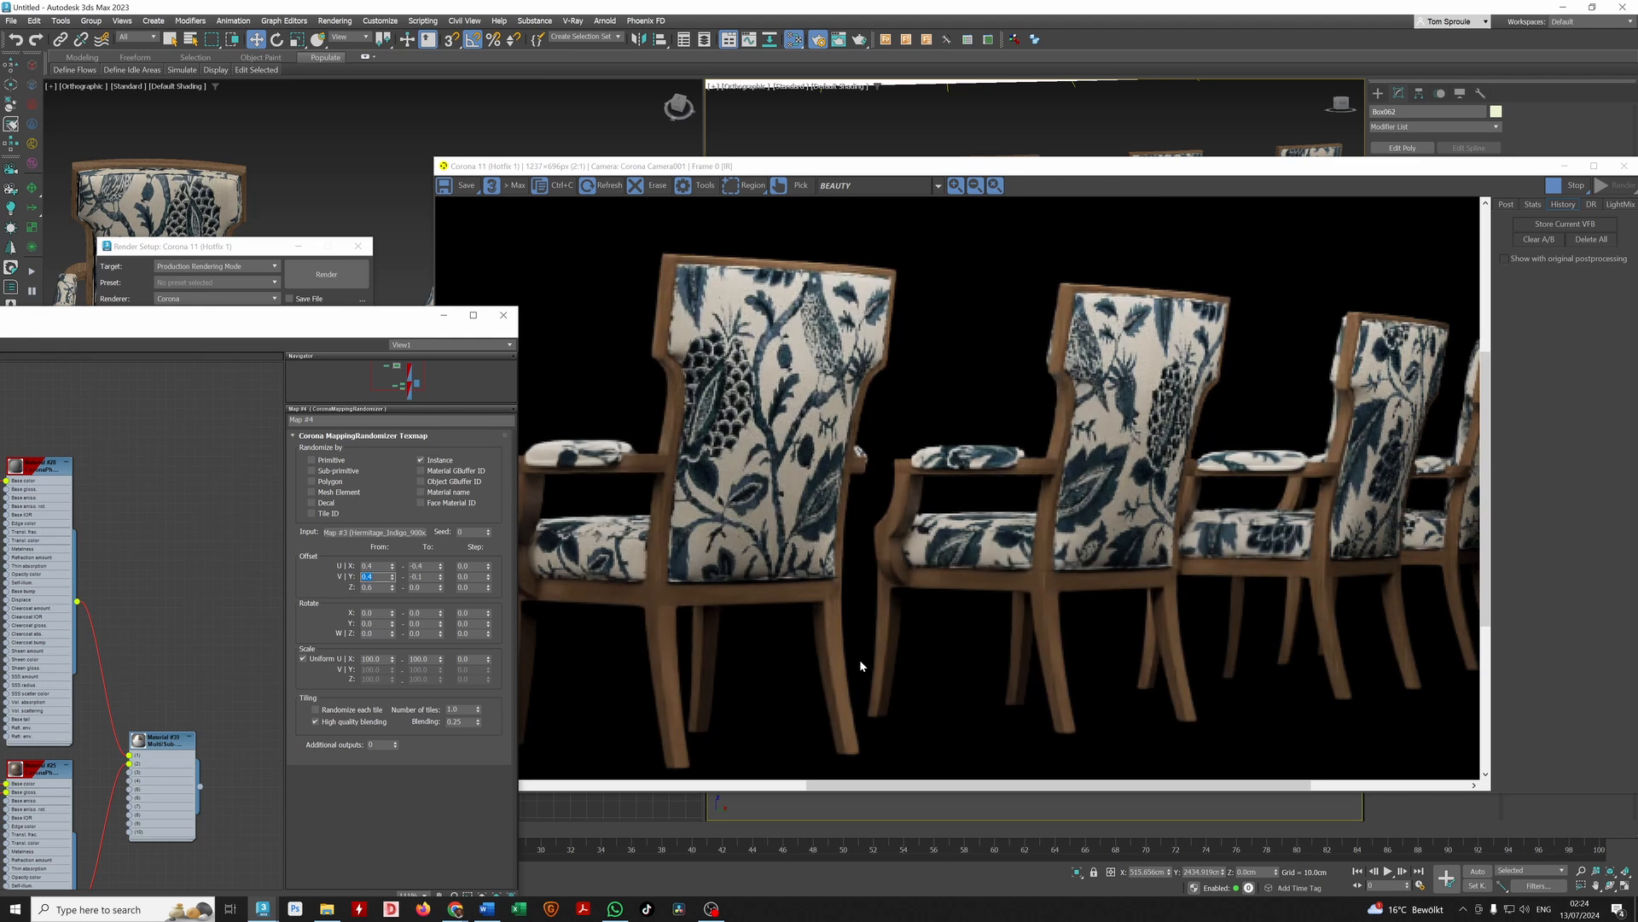
scroll(981, 514, "down", 2)
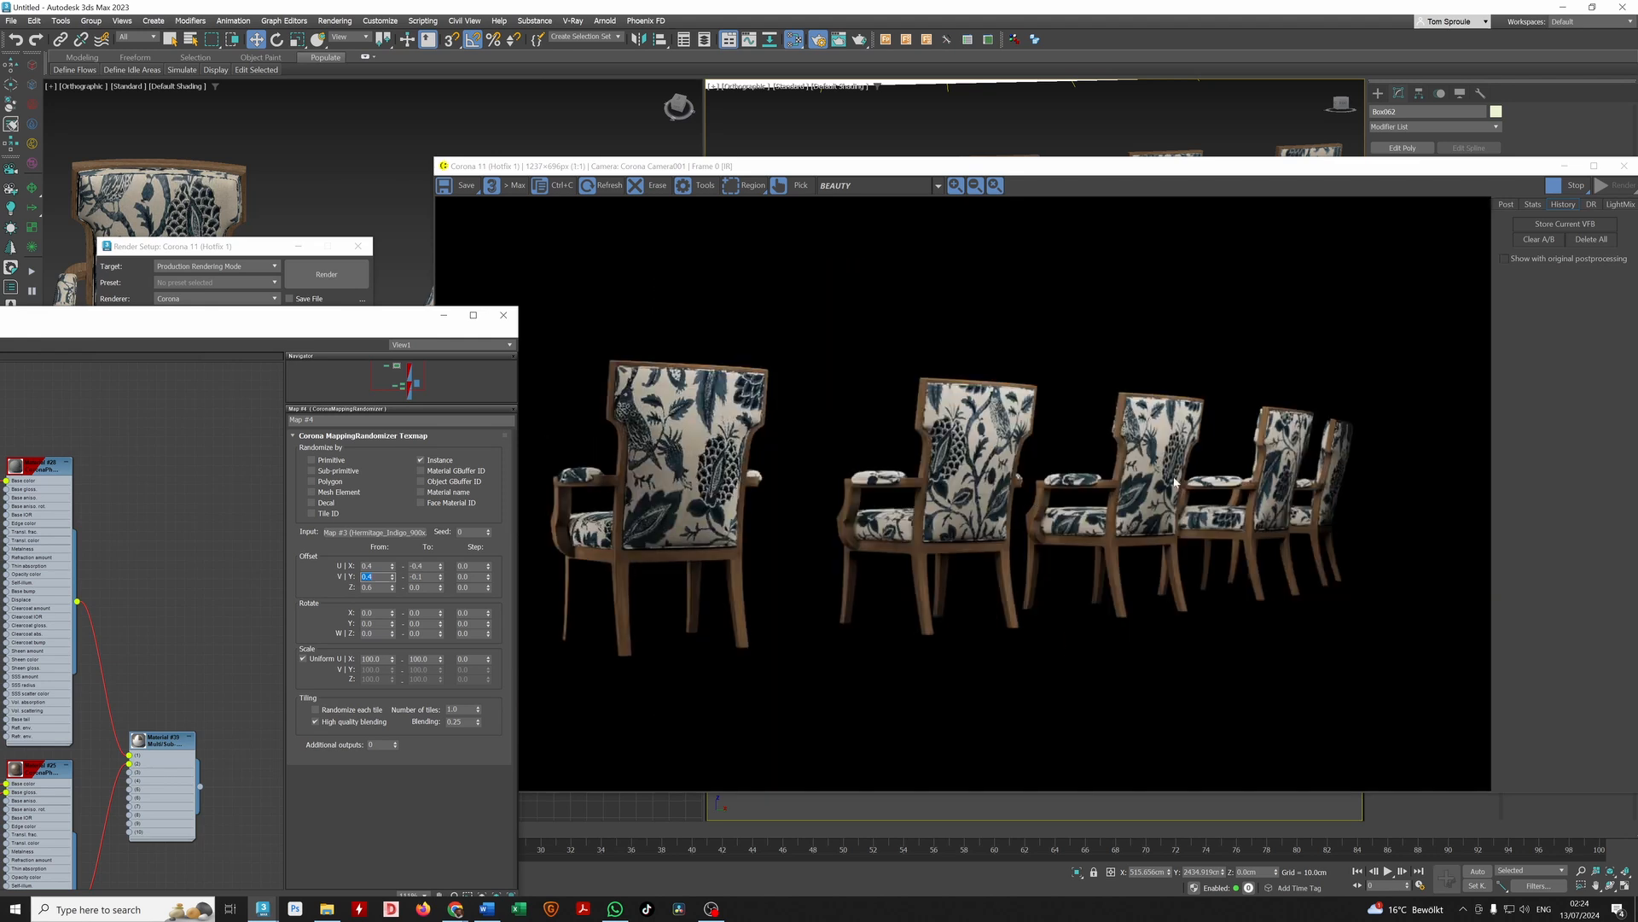
Try a V offset From value of 1.0, inspect the rendered chair backs up close, and reduce it to 0.6
key("Tab")
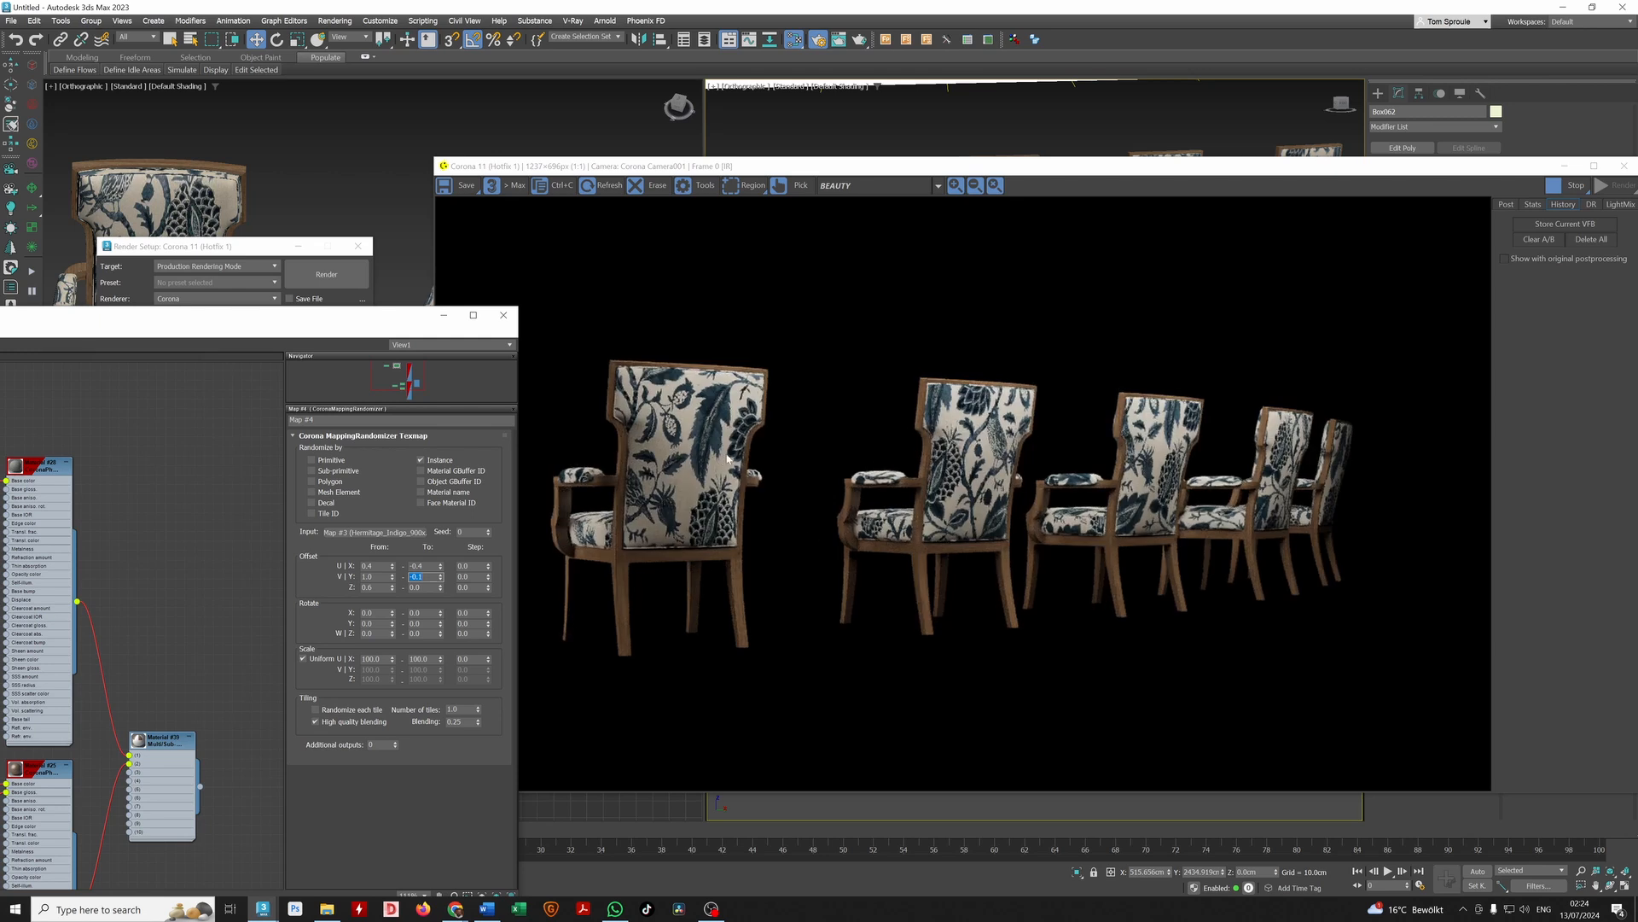
scroll(1206, 444, "up", 2)
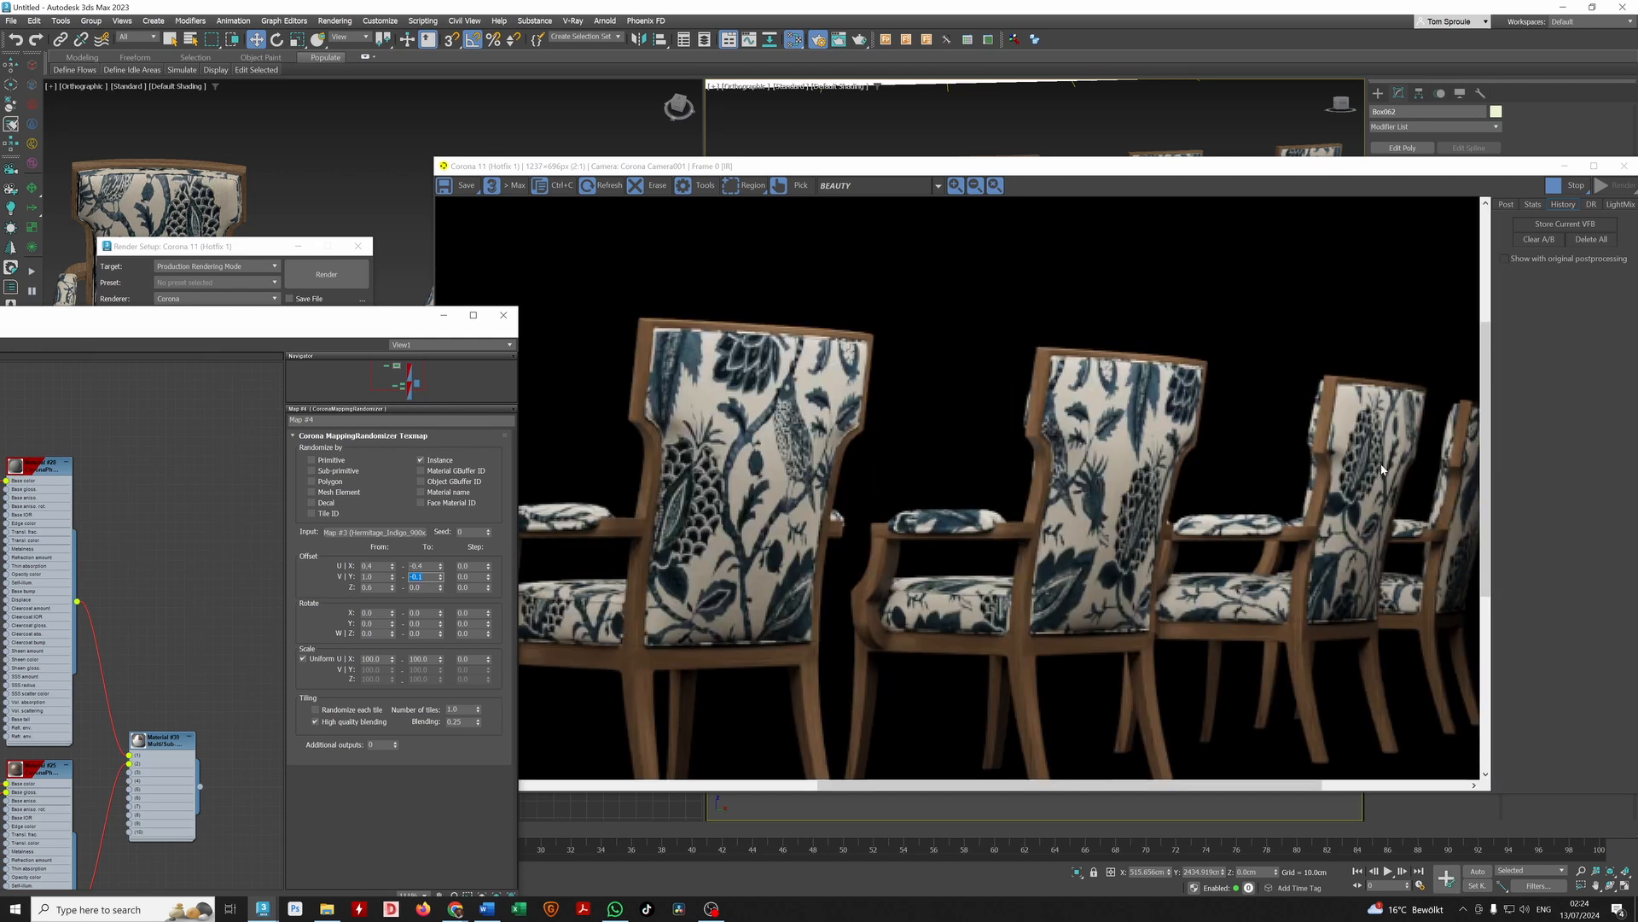
scroll(1382, 468, "down", 2)
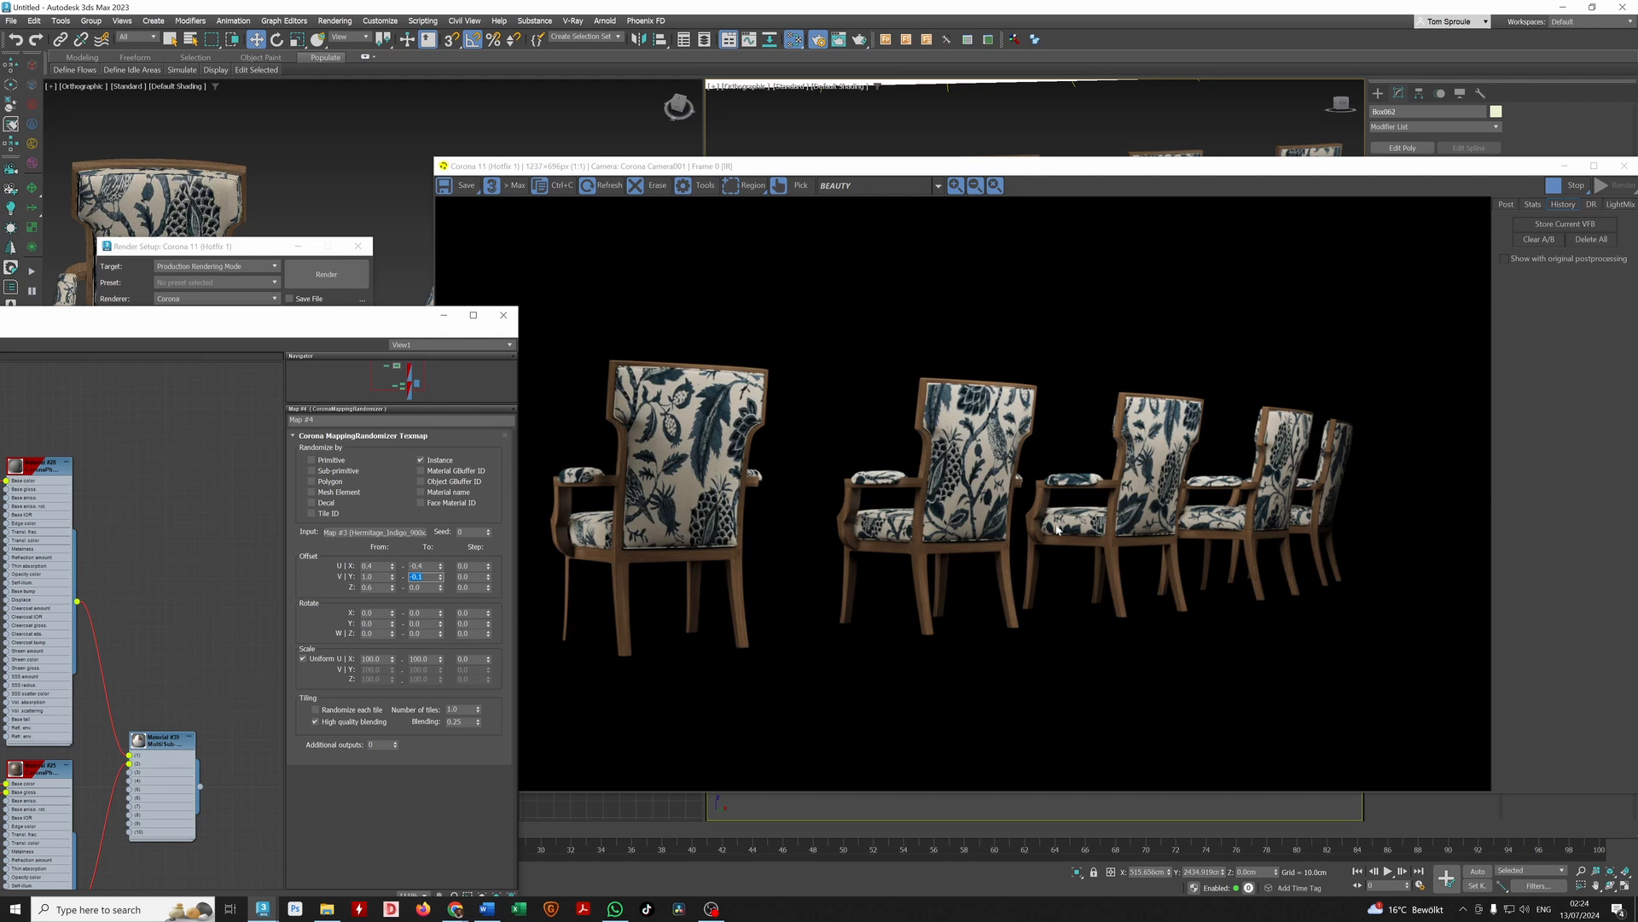
key("shift+Tab")
key("Tab")
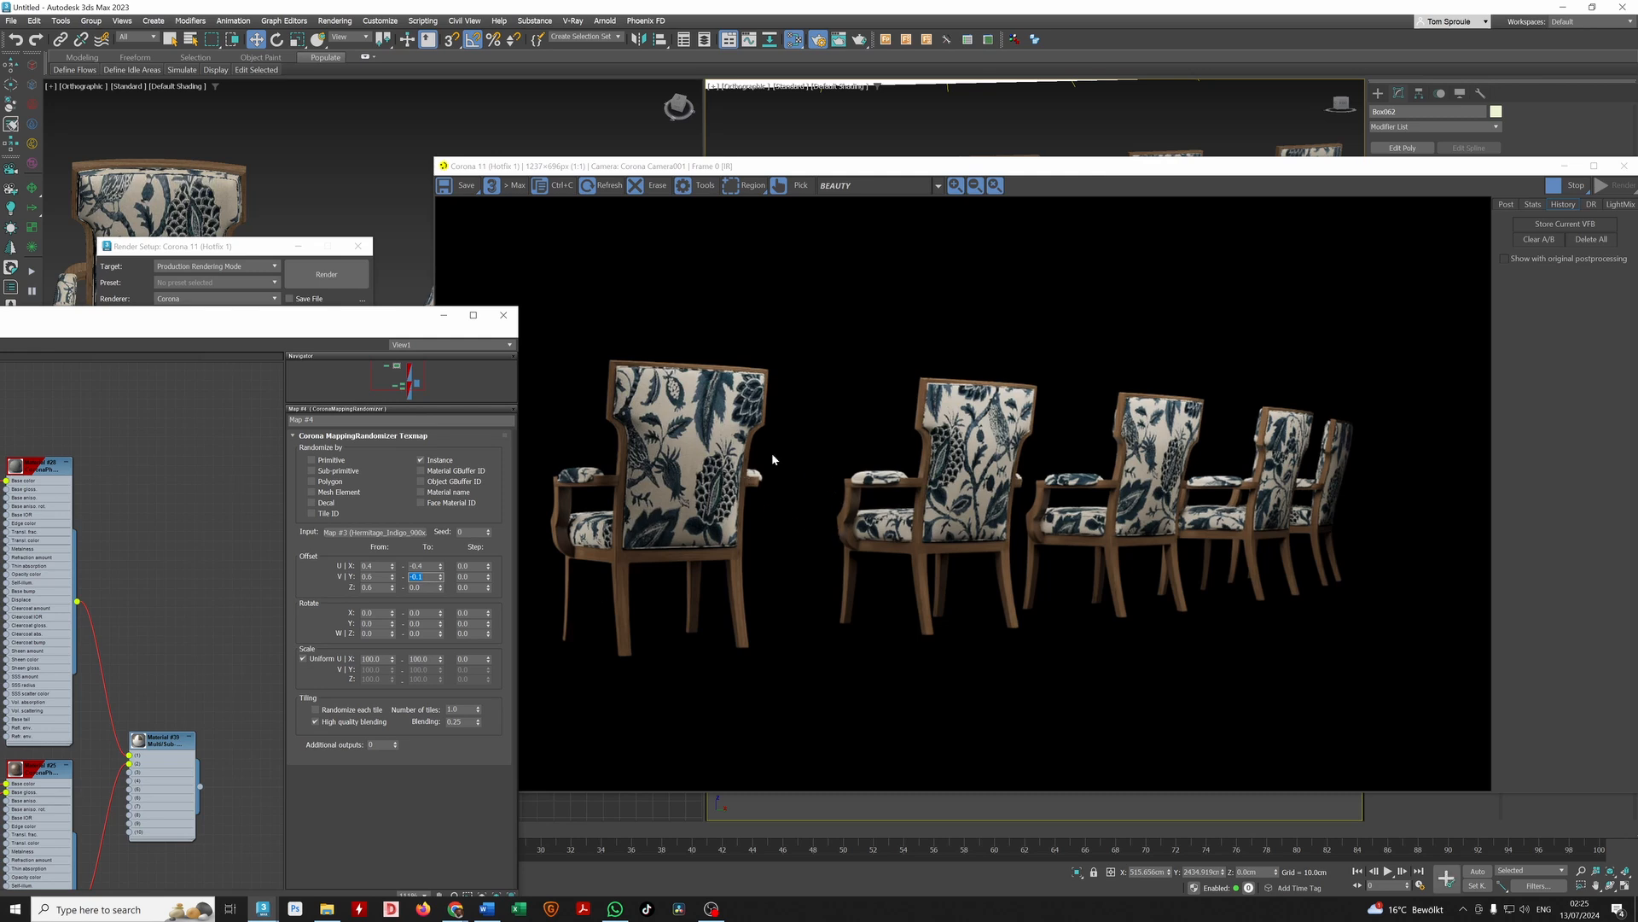
Reset the Z offset From value to 0.0, try 0.6 instead, and inspect the pattern on the rendered chairs
right_click(393, 588)
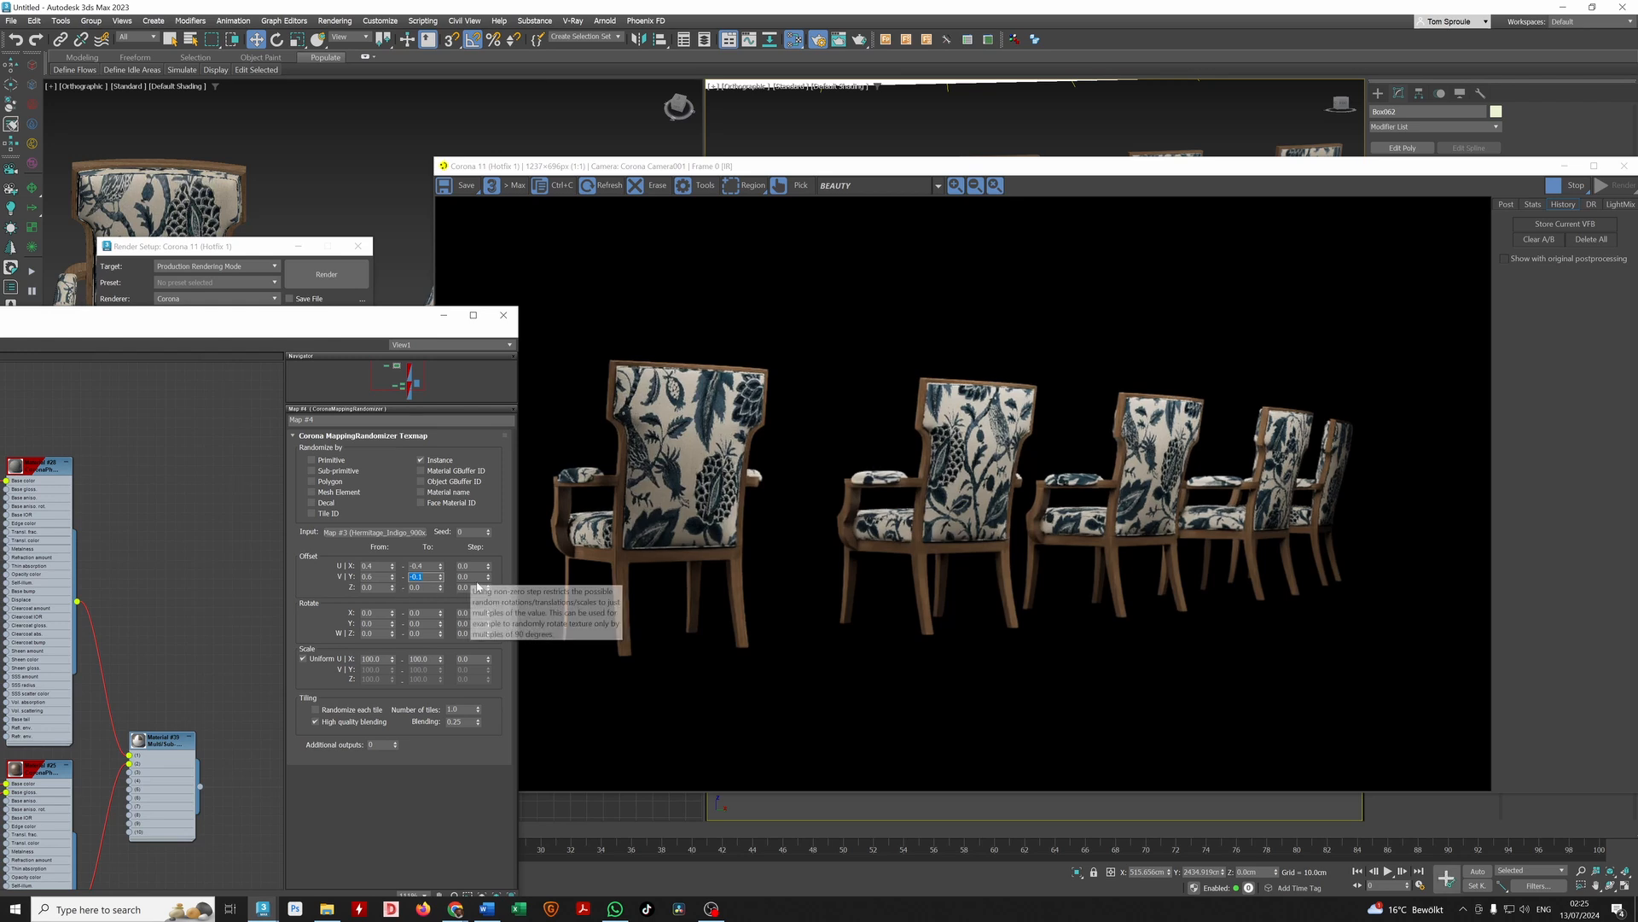
left_click_drag(377, 587, 311, 591)
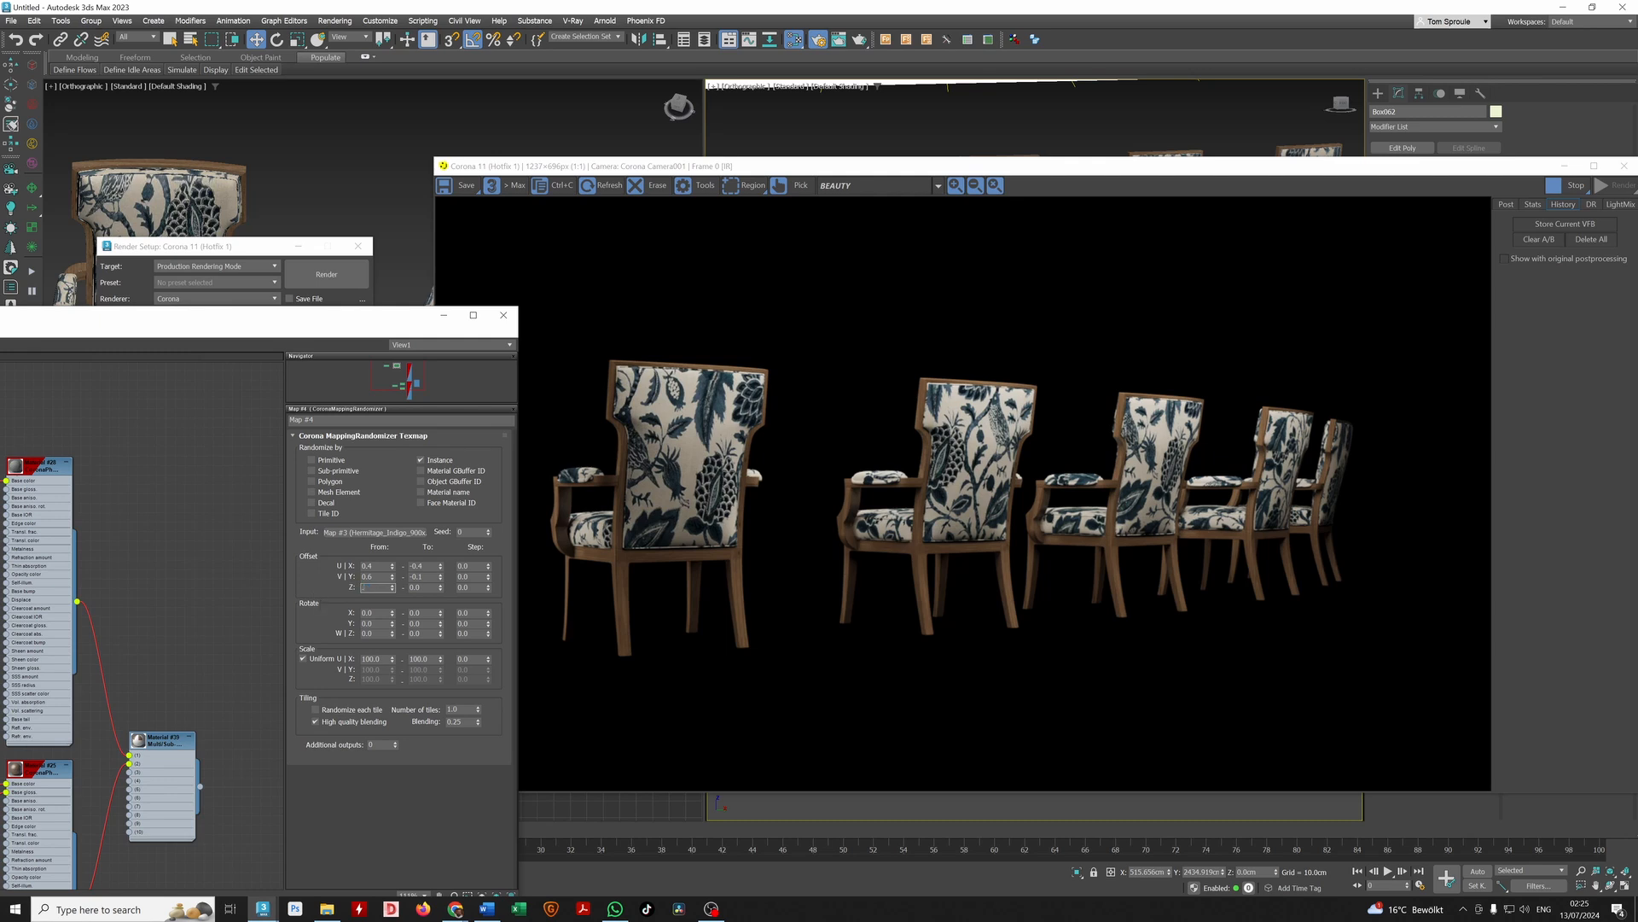
type(".6")
key("Return")
scroll(1093, 520, "up", 2)
scroll(1097, 542, "down", 1)
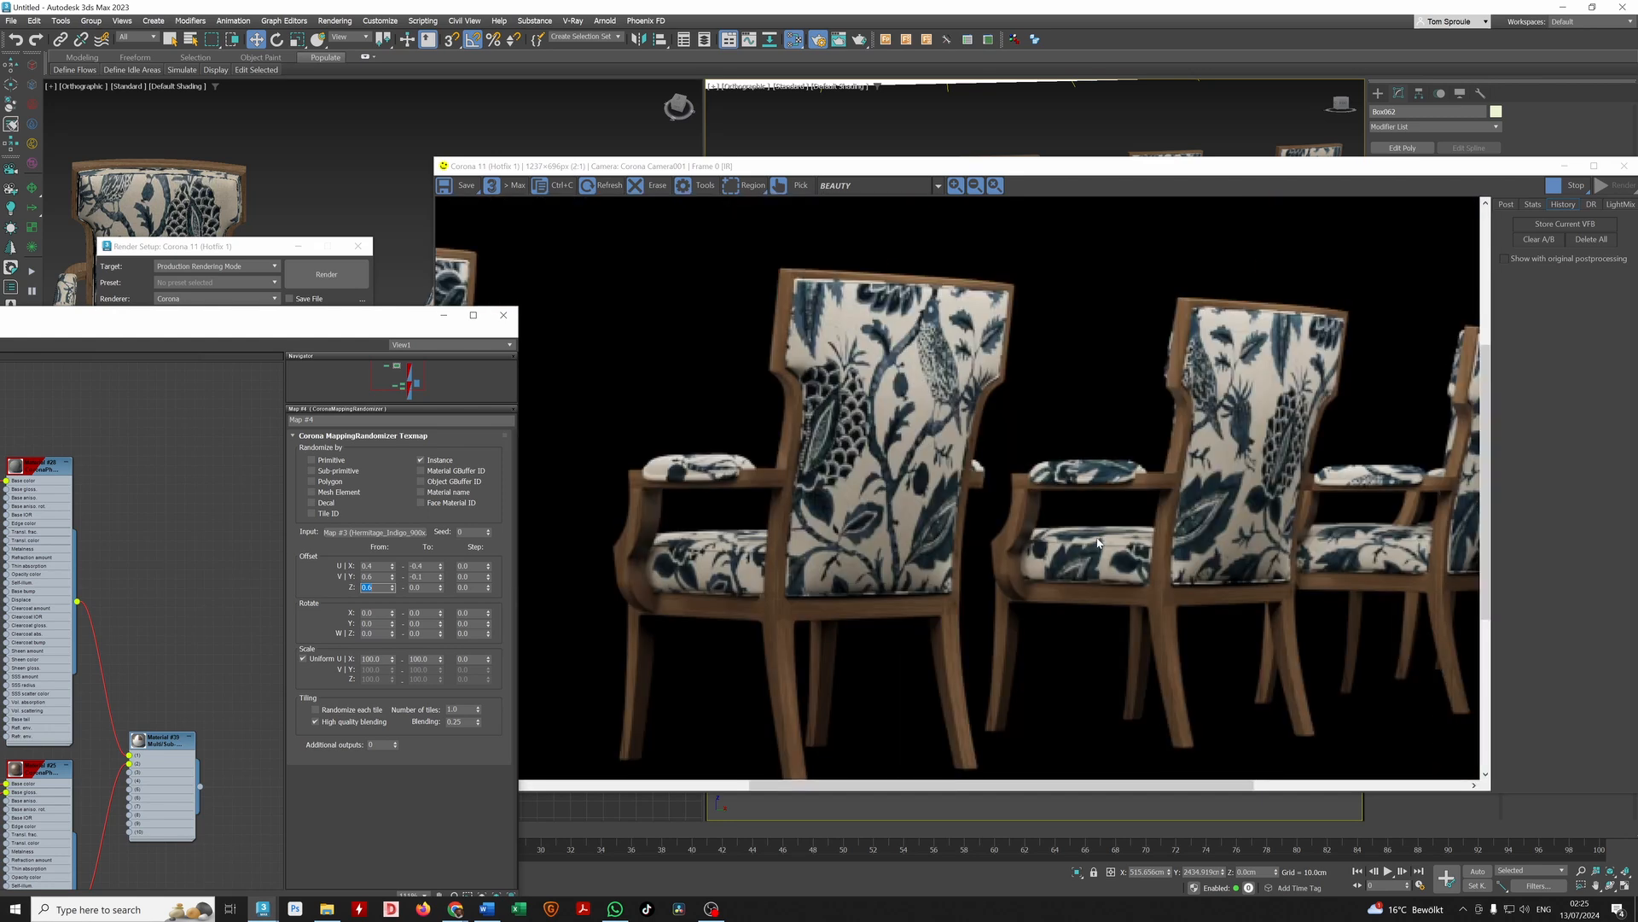
scroll(1099, 542, "down", 1)
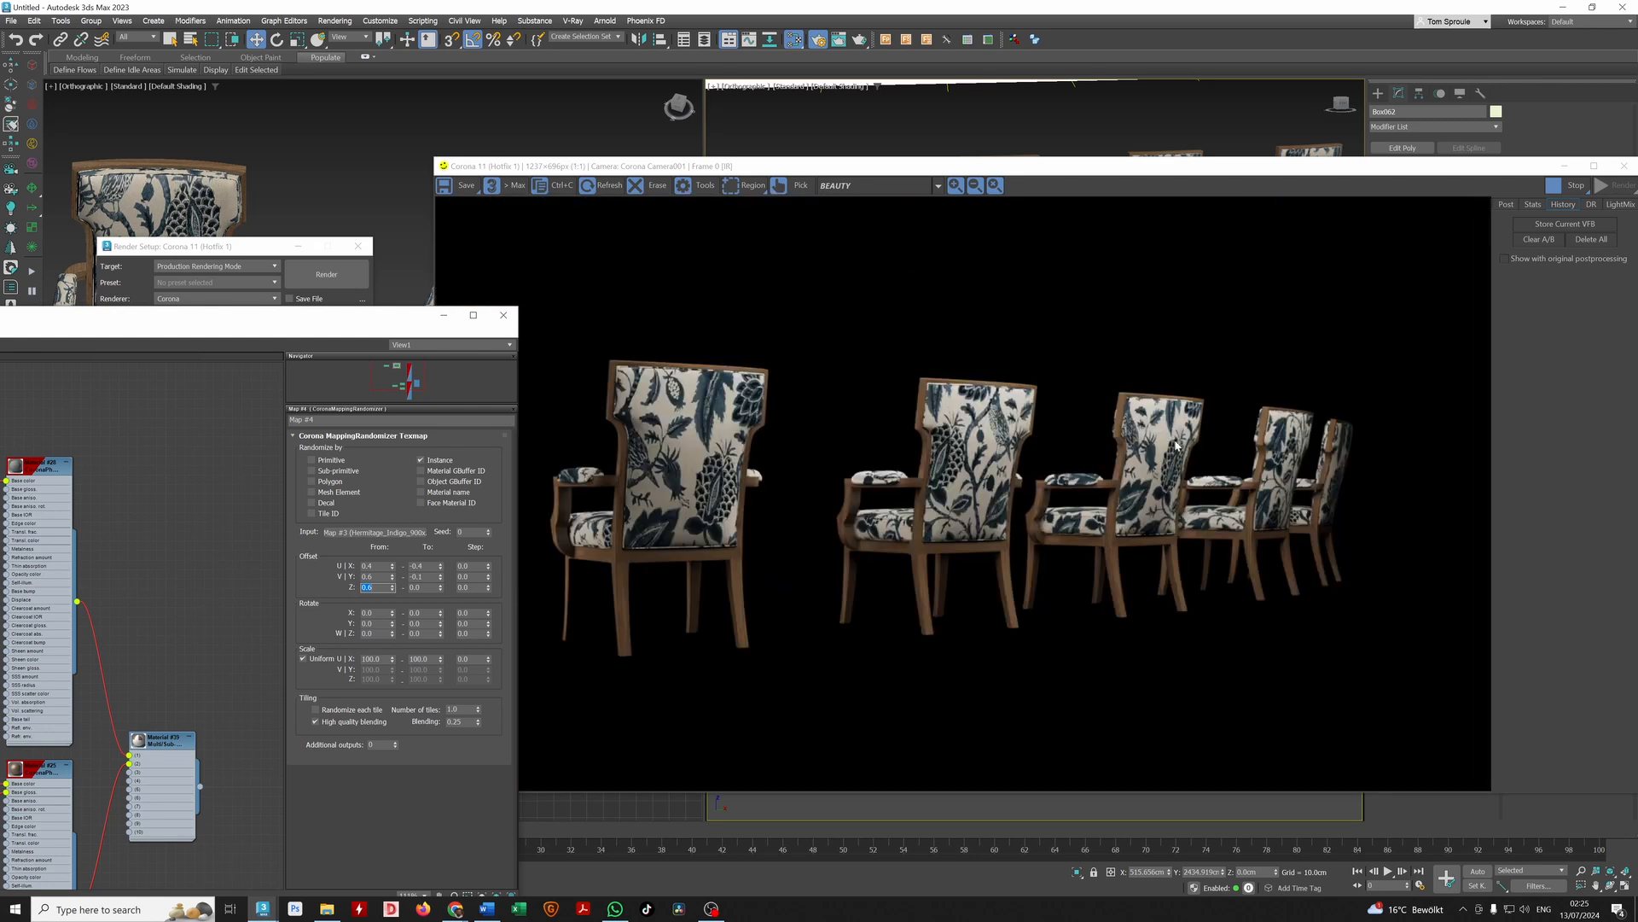
scroll(1290, 472, "up", 1)
scroll(1288, 458, "down", 1)
Reset the Z offset From to 0.0, try 0.3 for V From, and set V From to 0.6 and Z From to 0.4
right_click(393, 589)
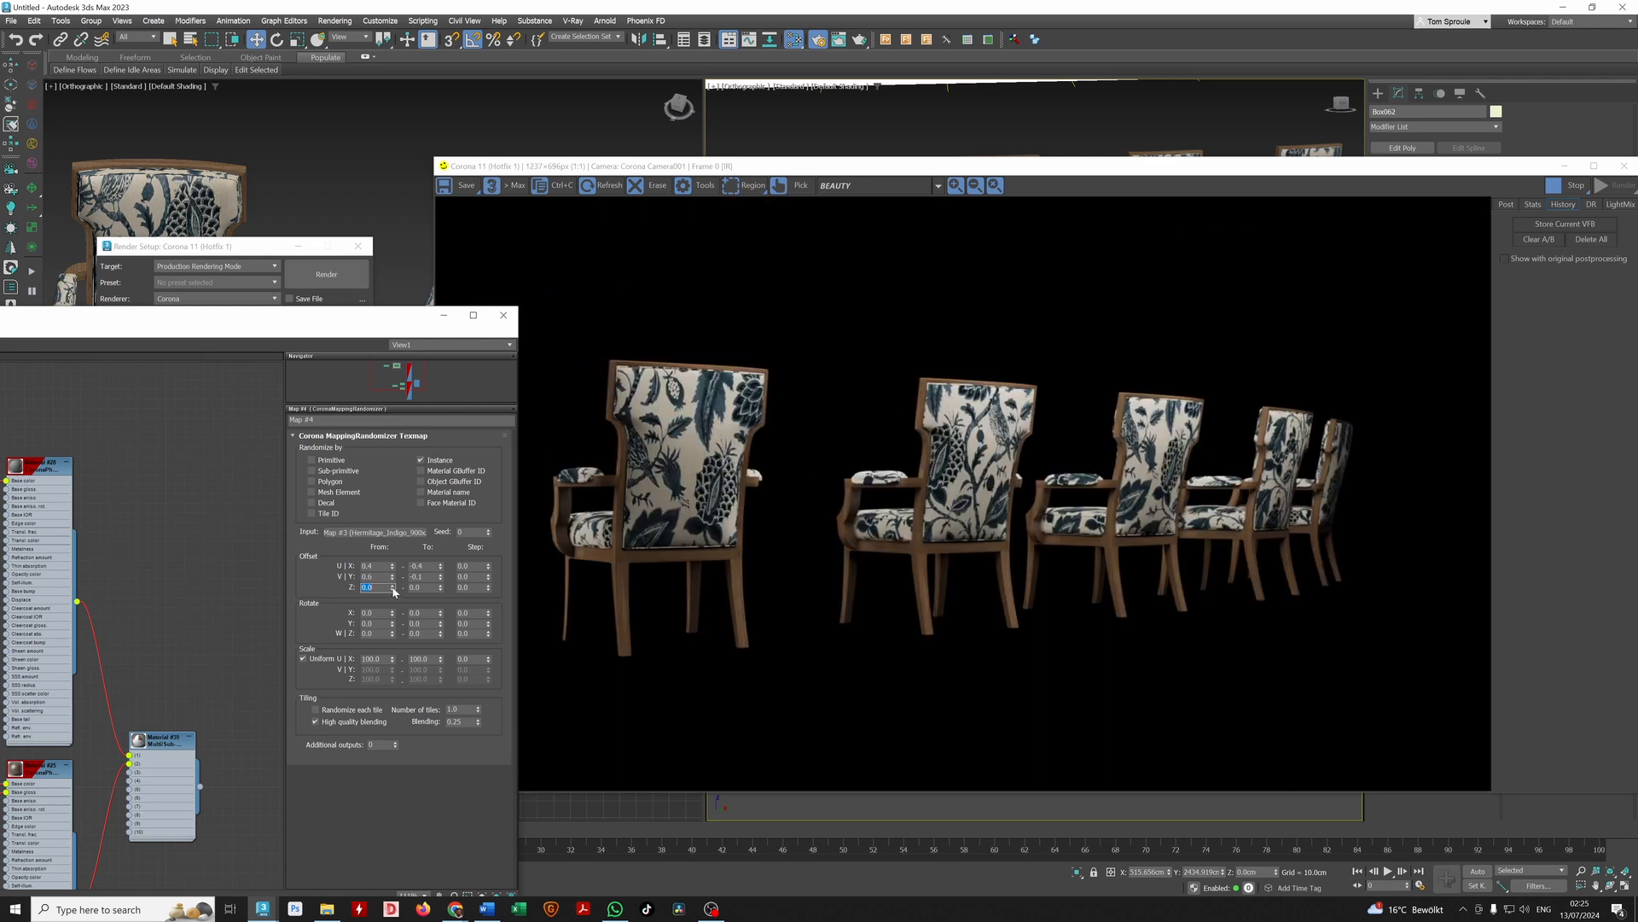
left_click(388, 576)
type("0.3")
key("Return")
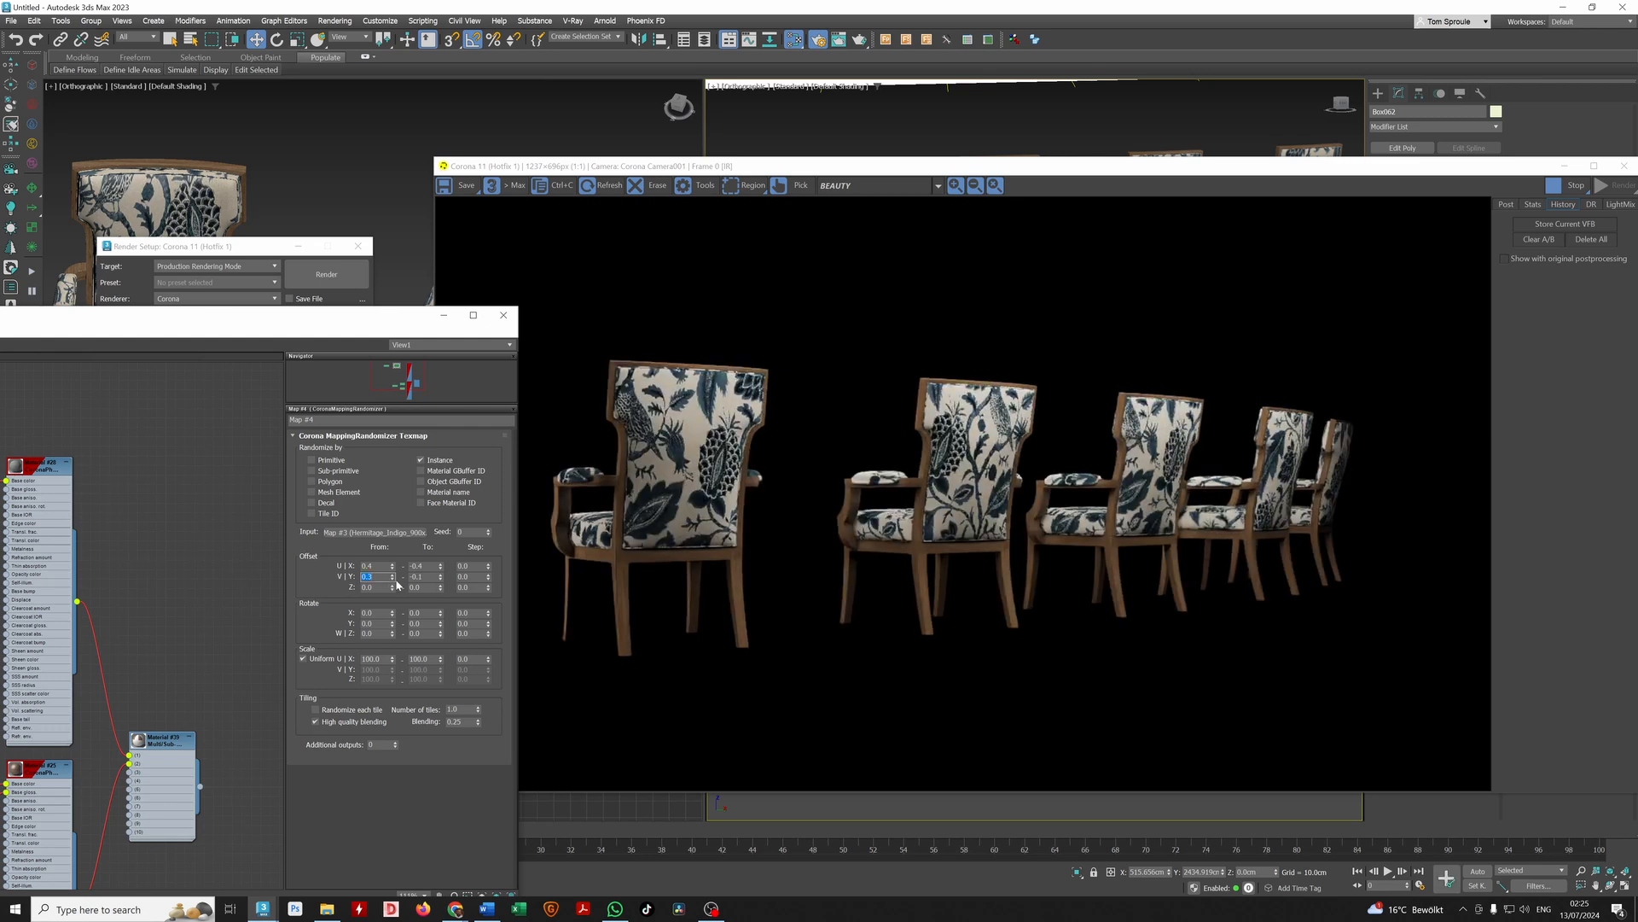
type("0.6")
key("Tab")
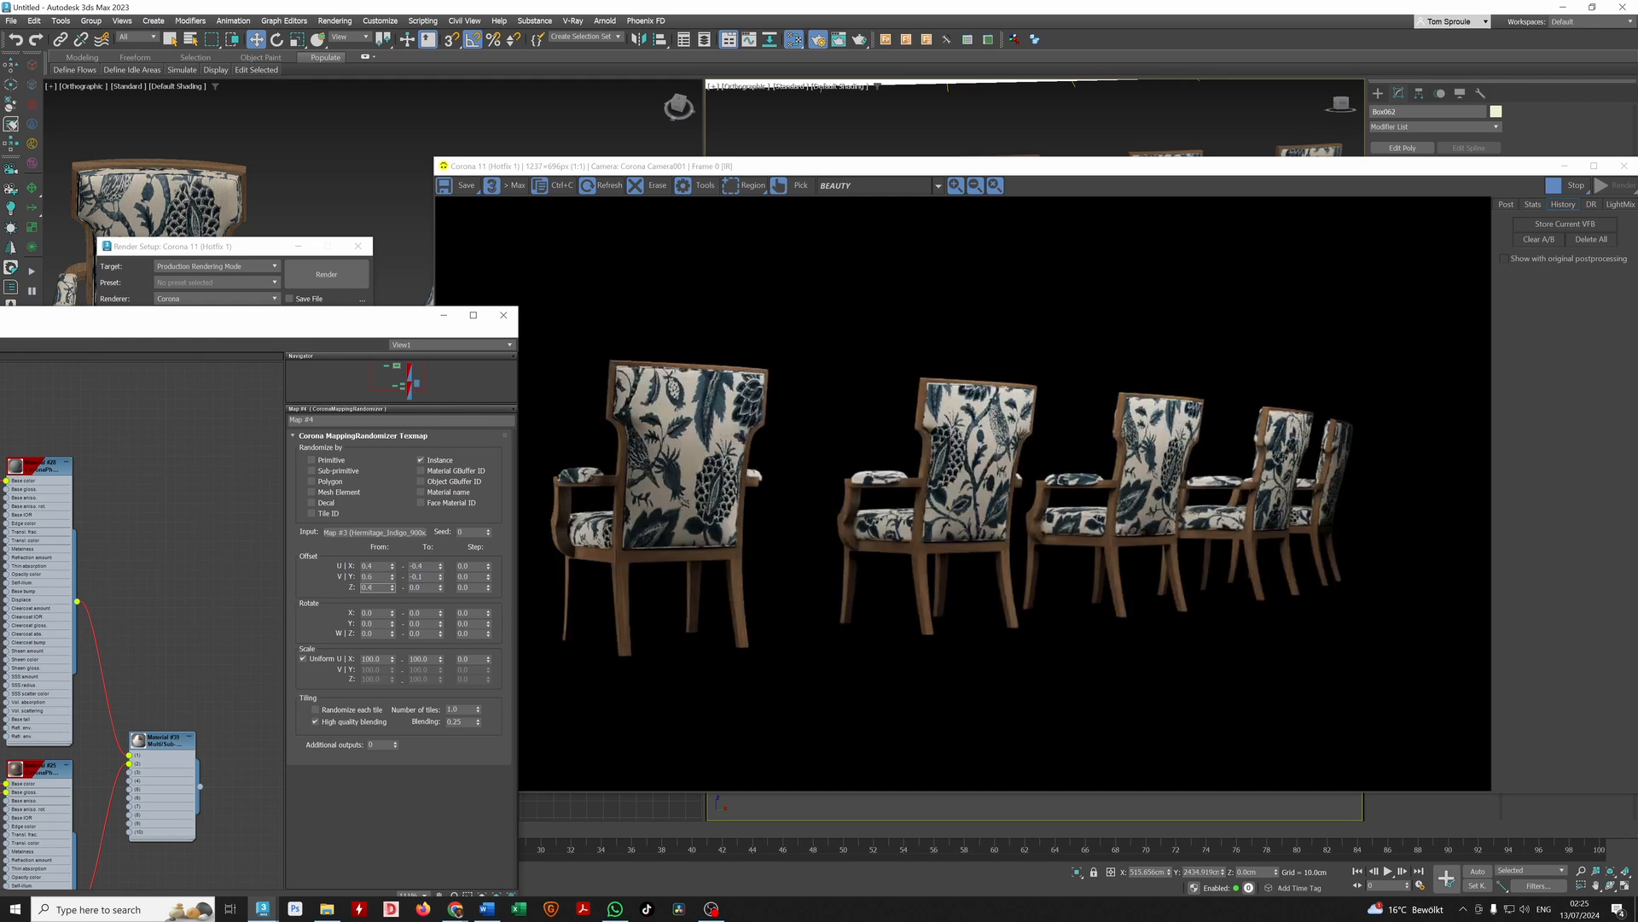
Inspect the chair backs up close while trying V offset From values of 0.5 and 0.4, and settle on 0.35
scroll(1275, 468, "up", 2)
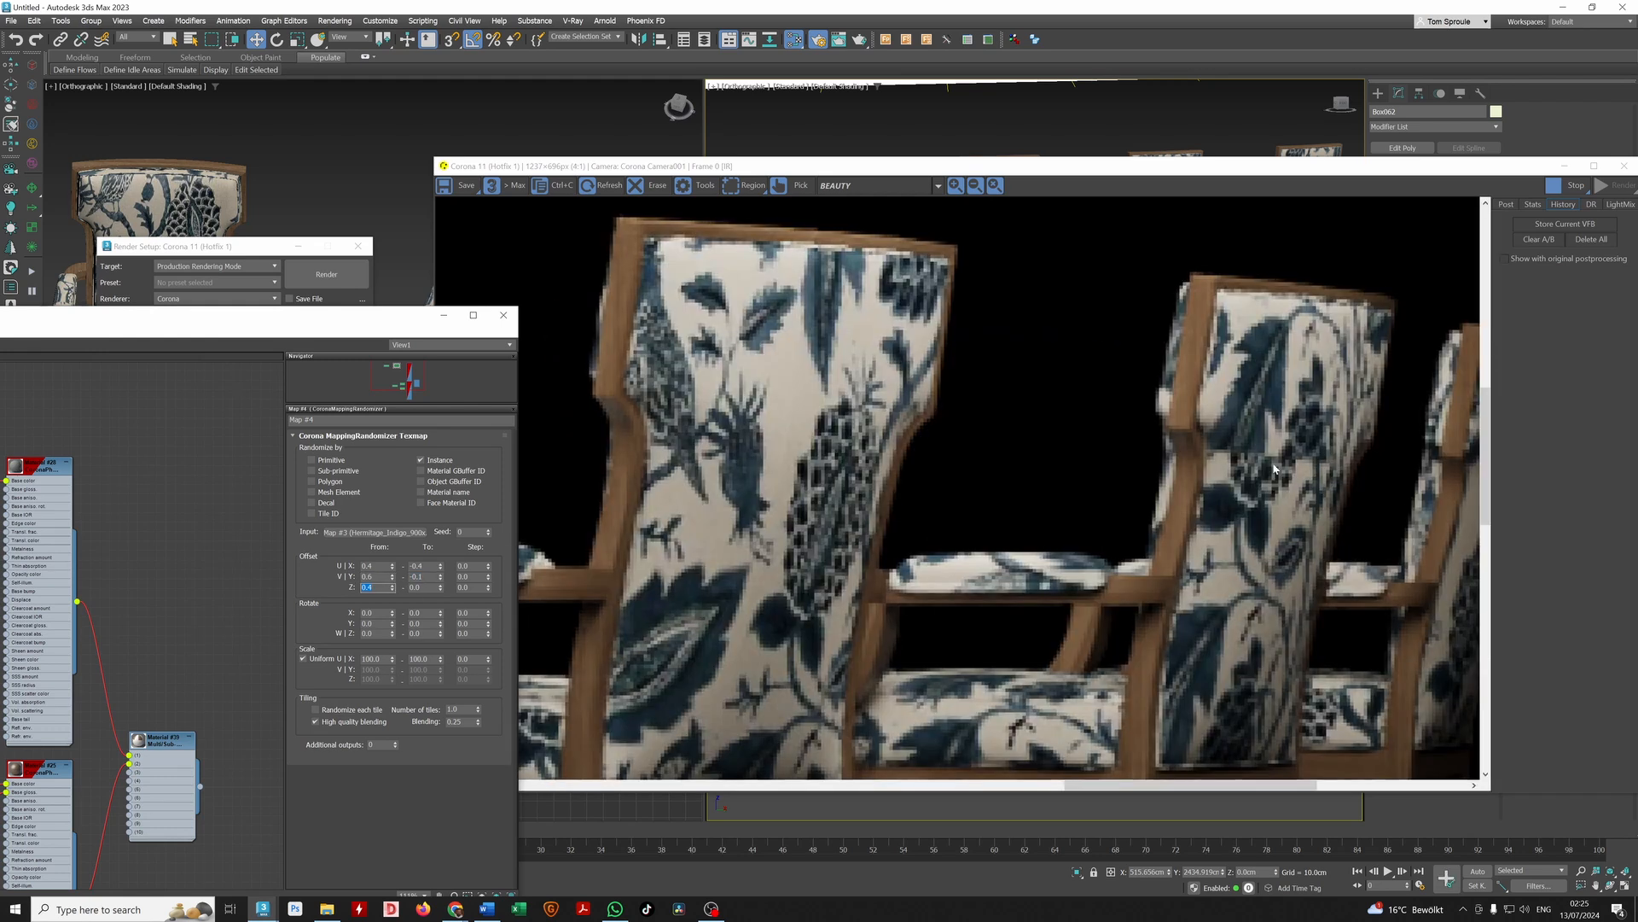
left_click(443, 590)
type("0.5")
key("Return")
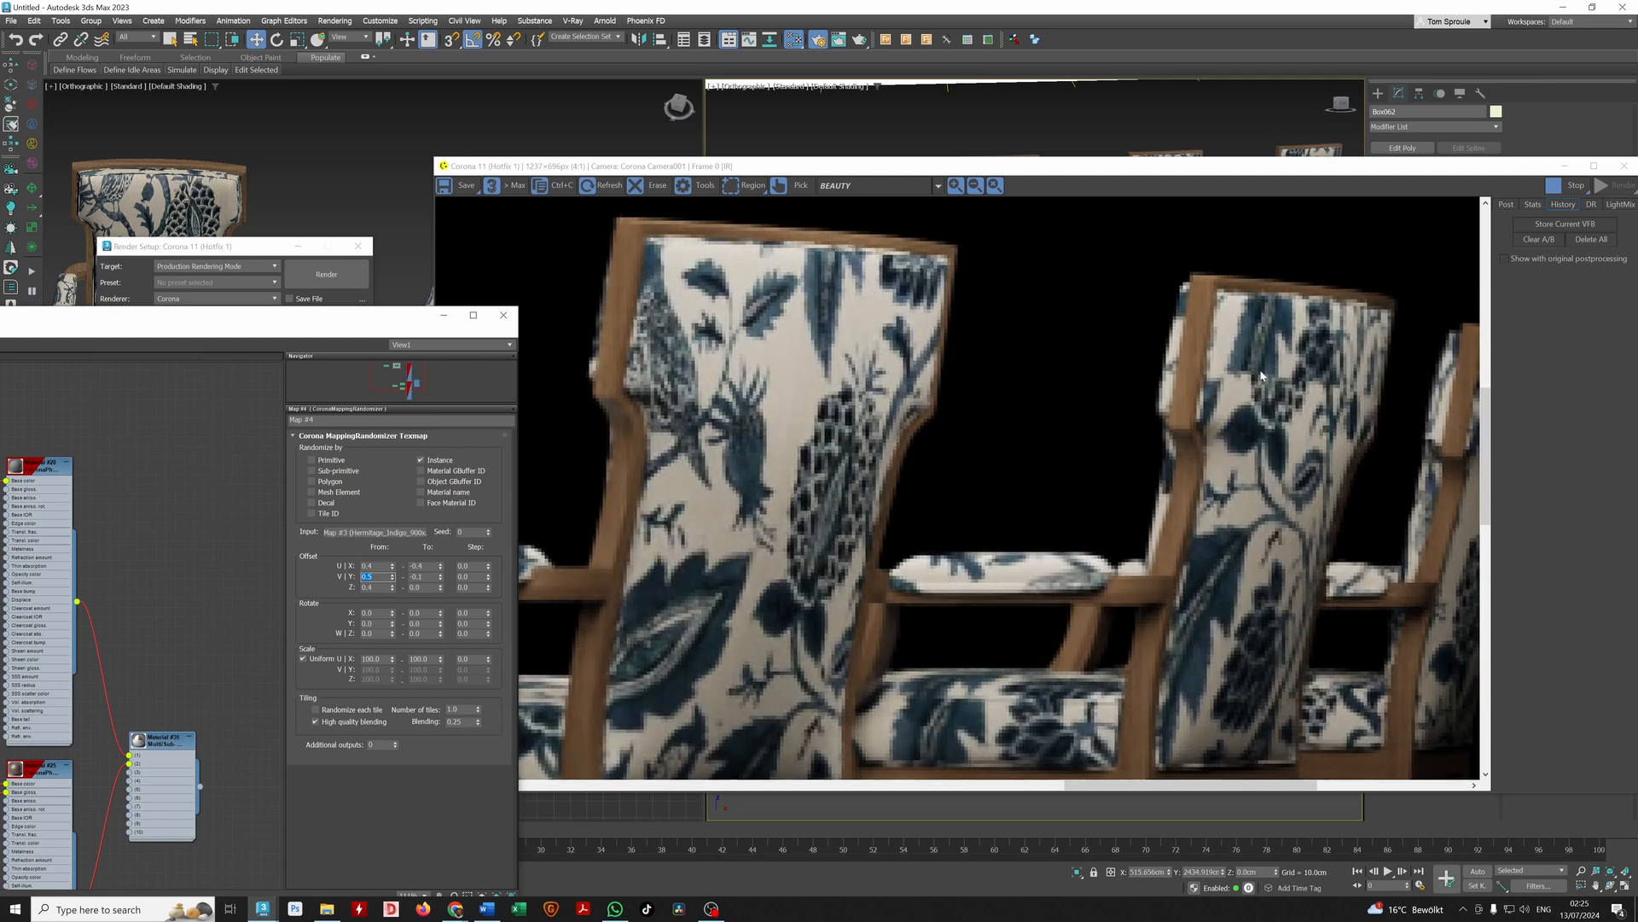
type("0.4")
key("Return")
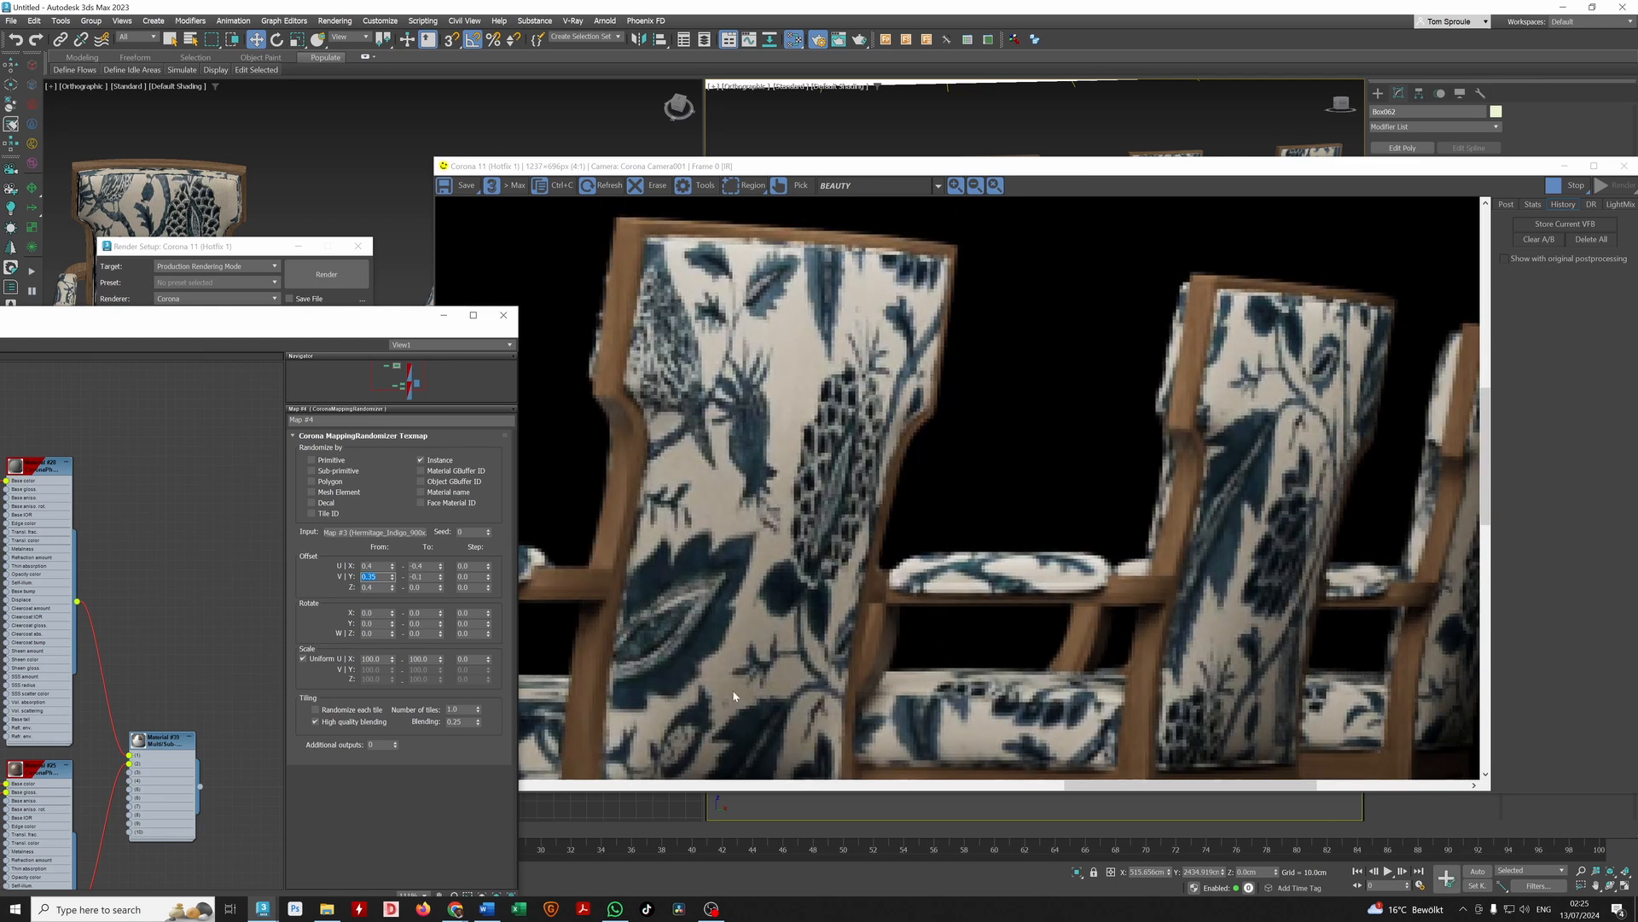
scroll(964, 642, "down", 2)
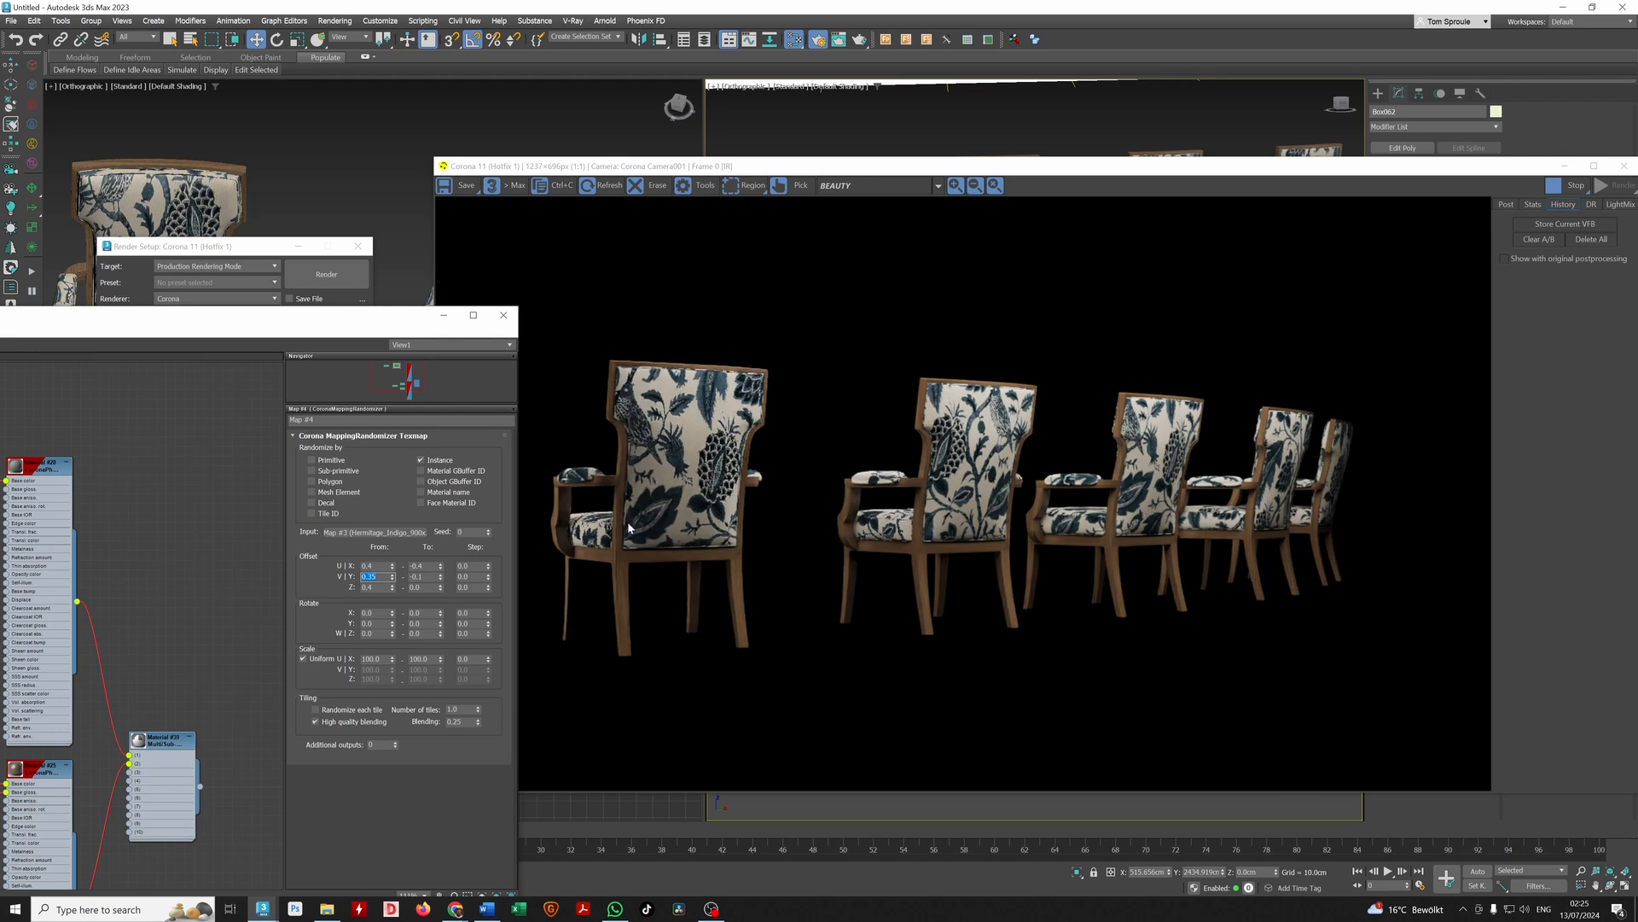
Move the material editor off the render, close it, and maximize the Corona frame buffer to show the row of chairs
left_click_drag(386, 322, 945, 714)
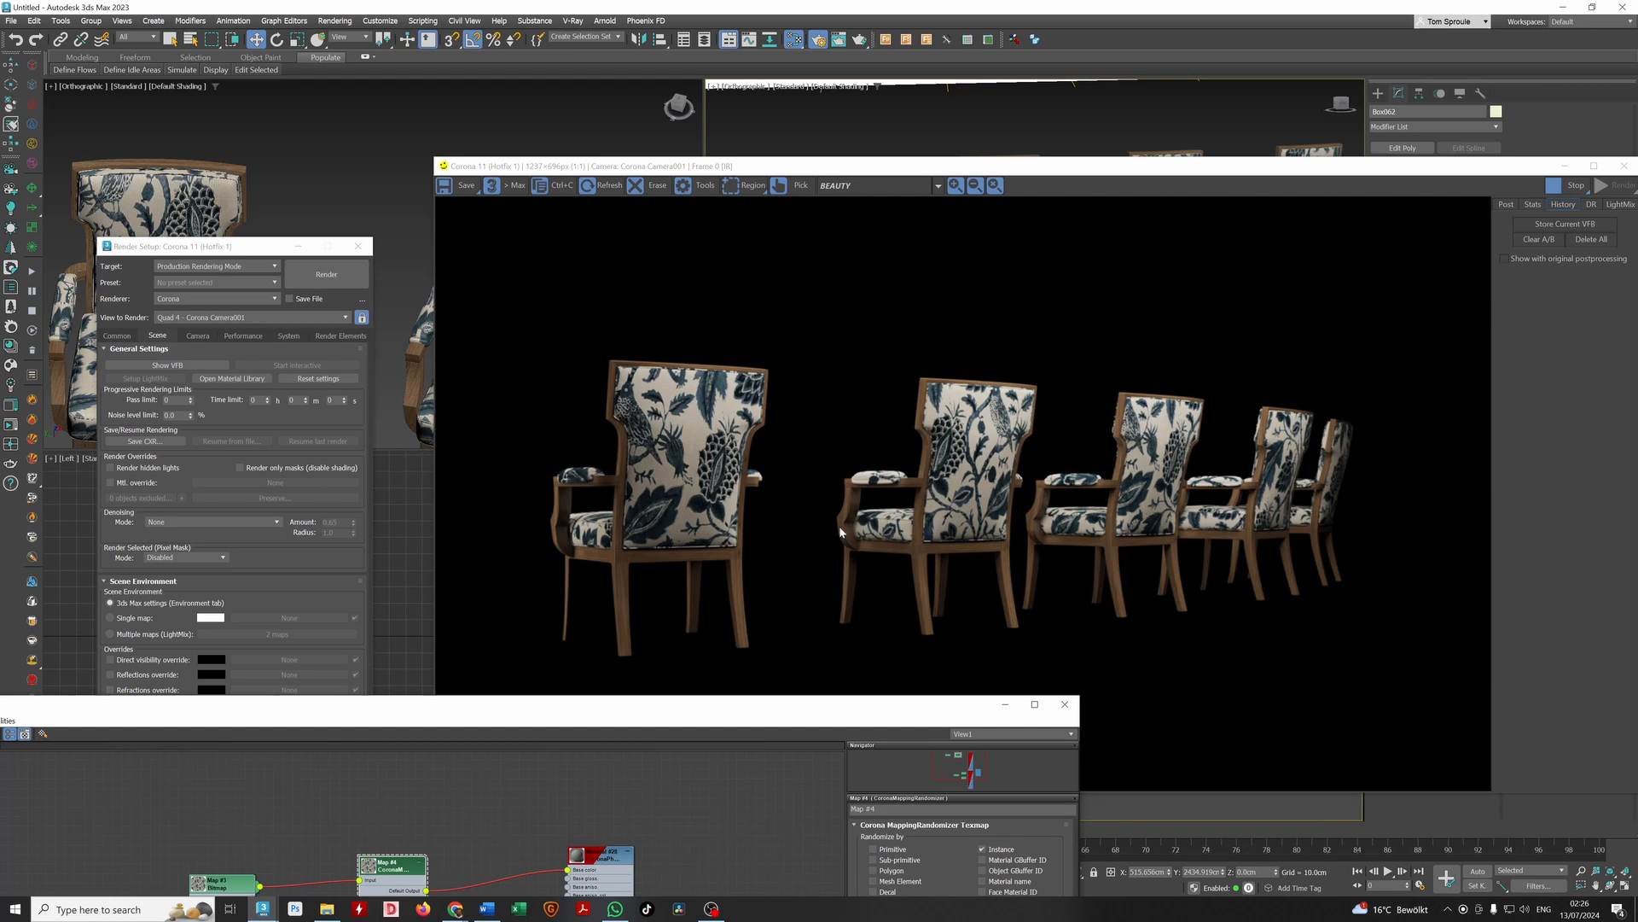
left_click_drag(884, 698, 1008, 553)
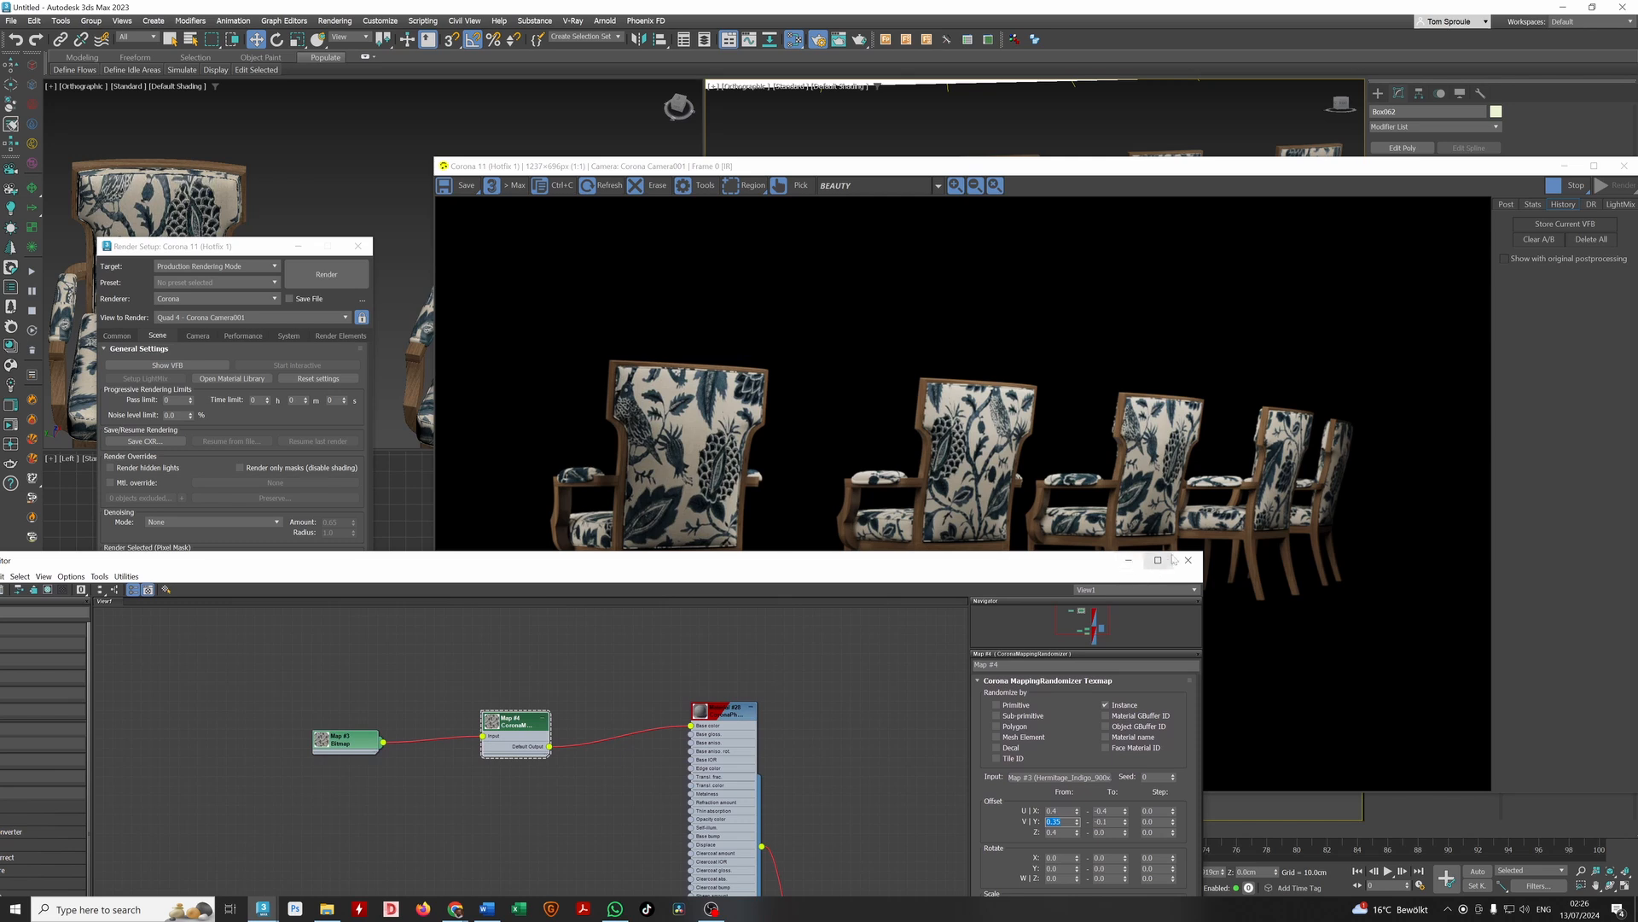
key("m")
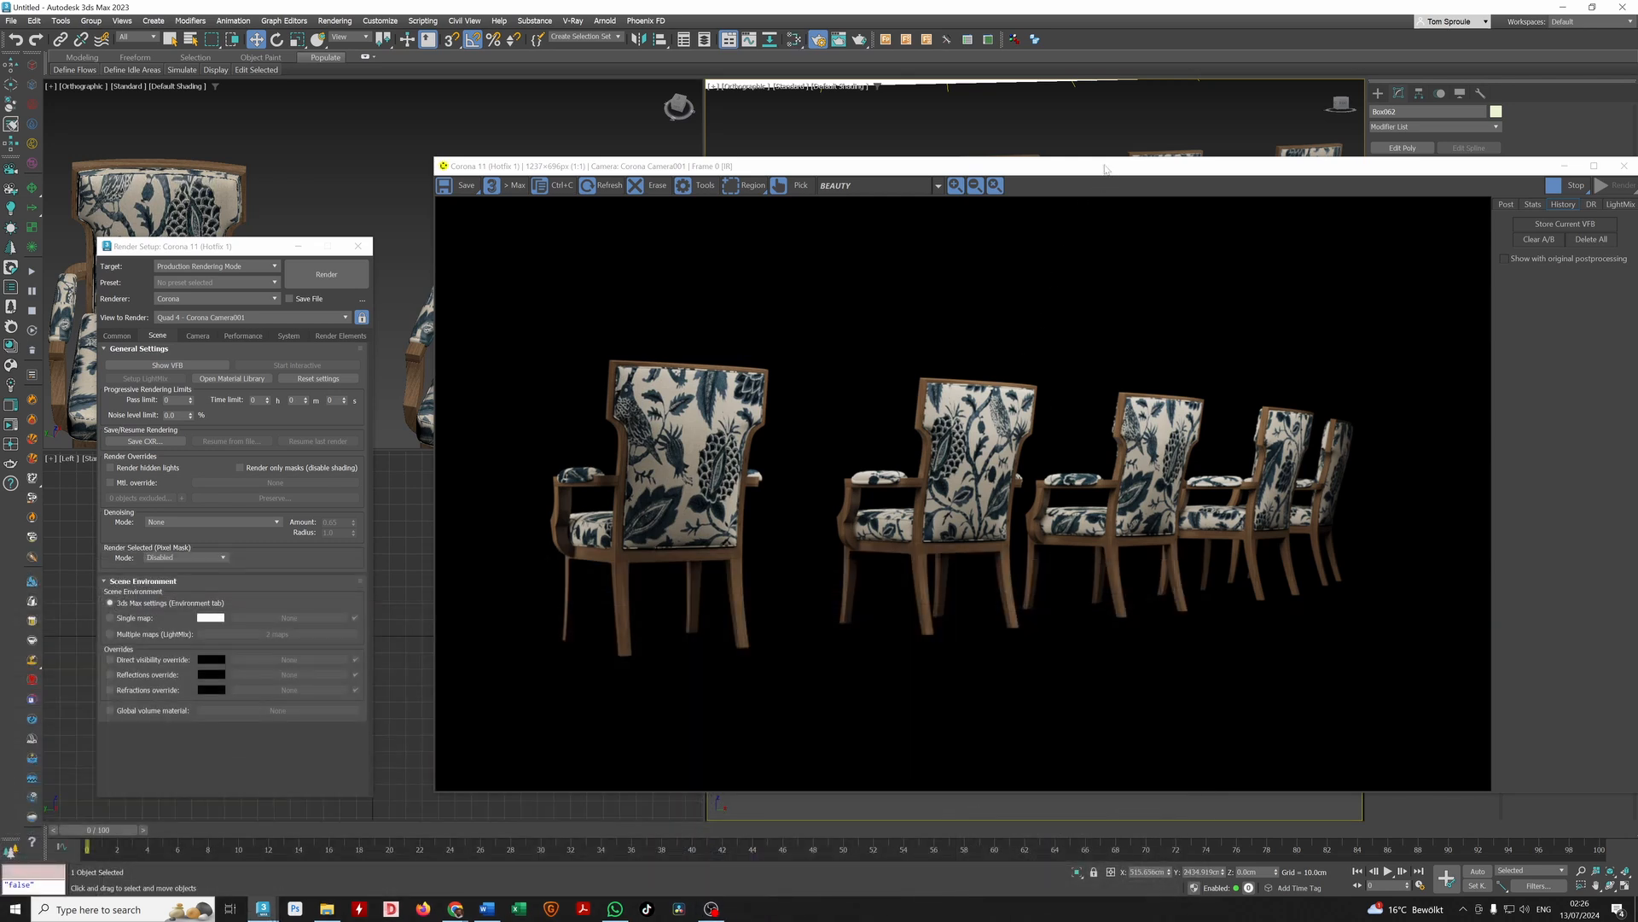
left_click(1594, 165)
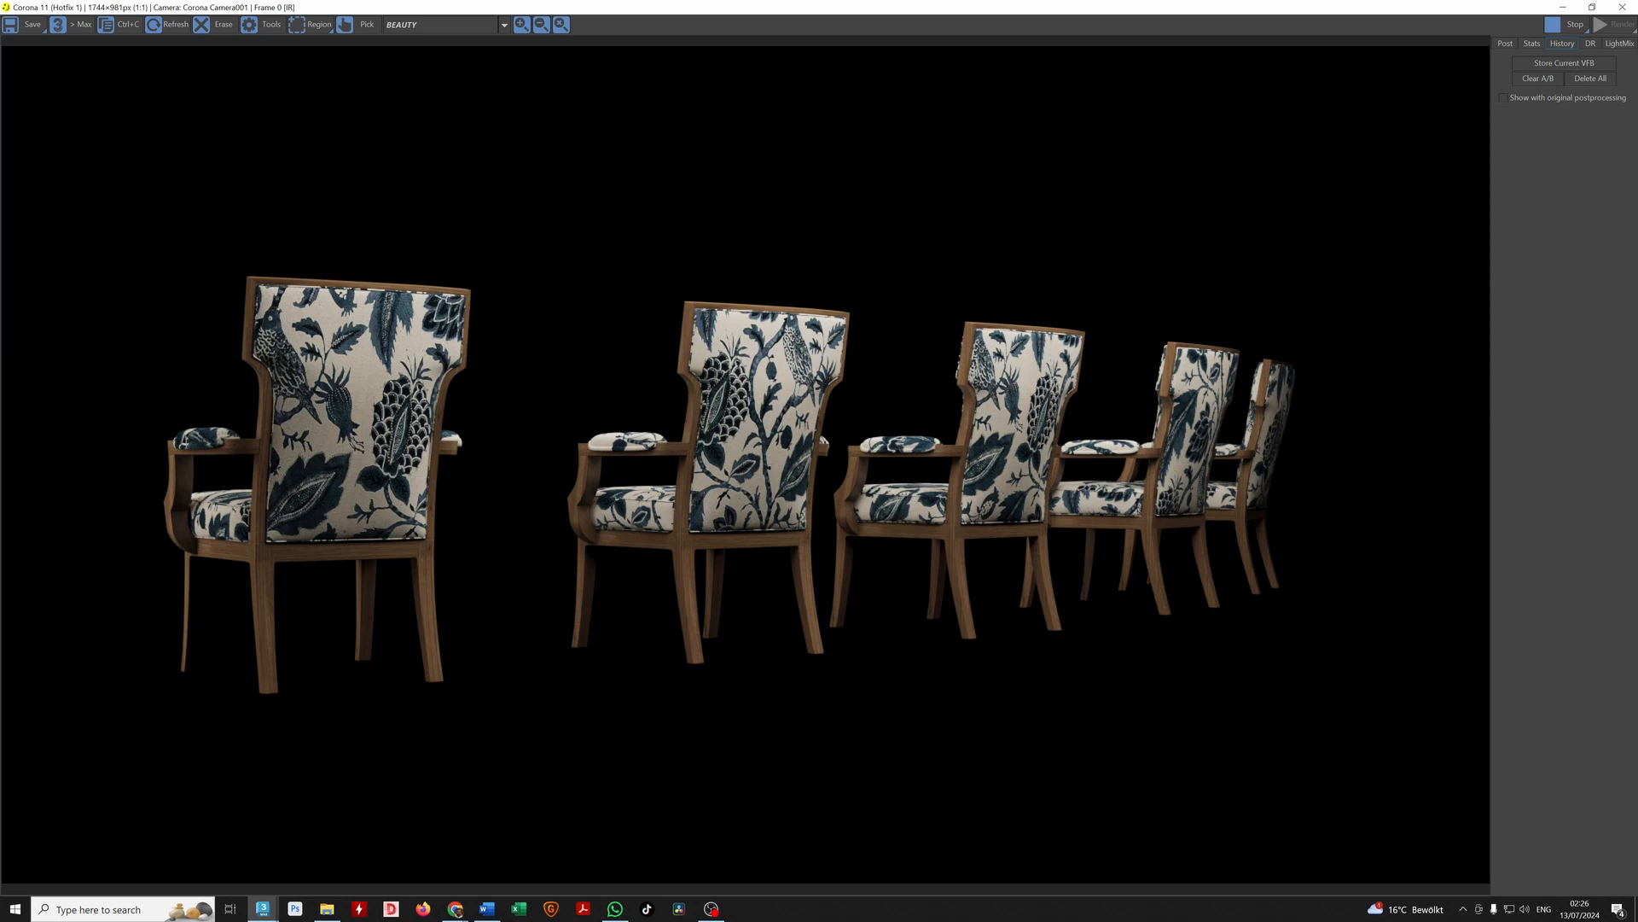
Switch to the Corona Mapping Randomizer documentation in Chrome and examine its overview and settings illustration
key("alt+Tab")
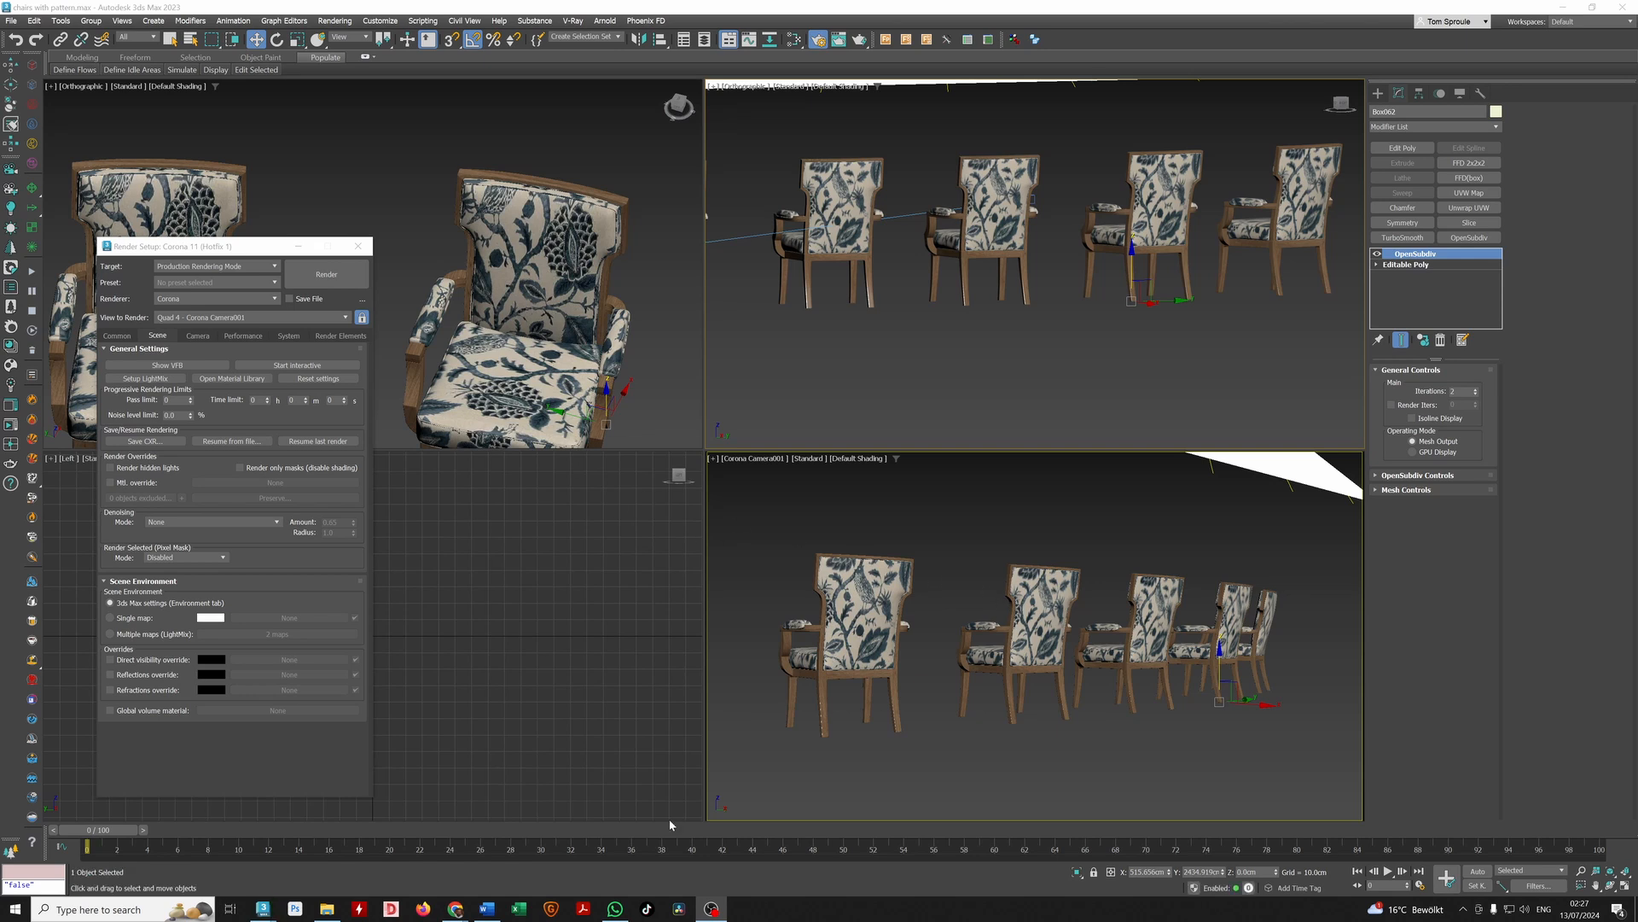
mouse_move(455, 908)
left_click(583, 854)
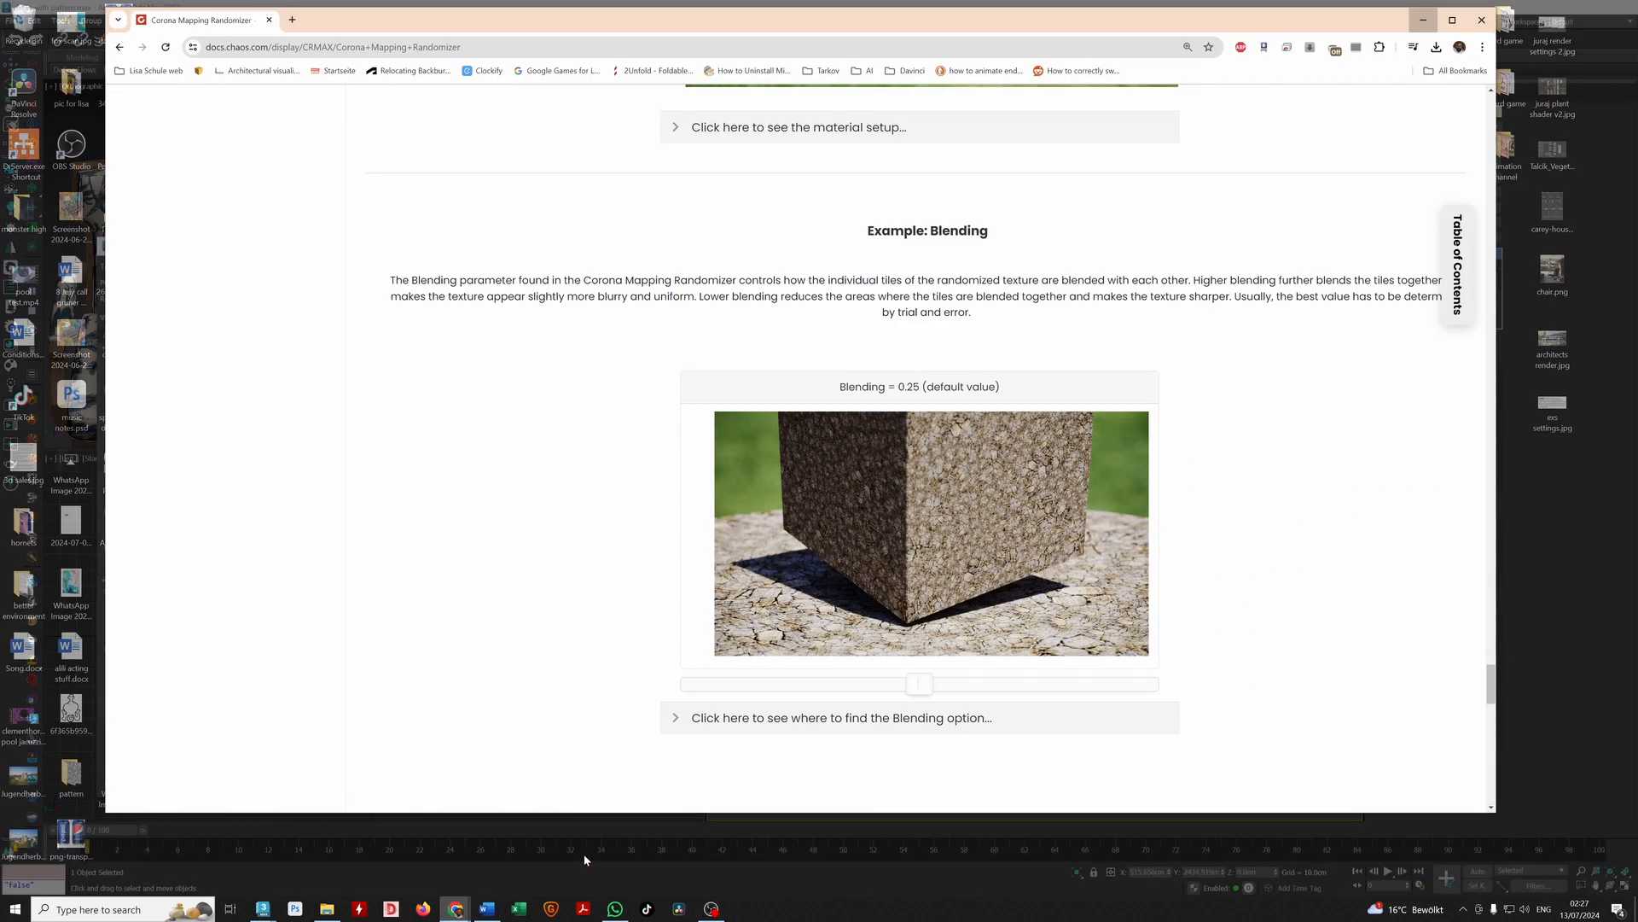
scroll(928, 440, "up", 1)
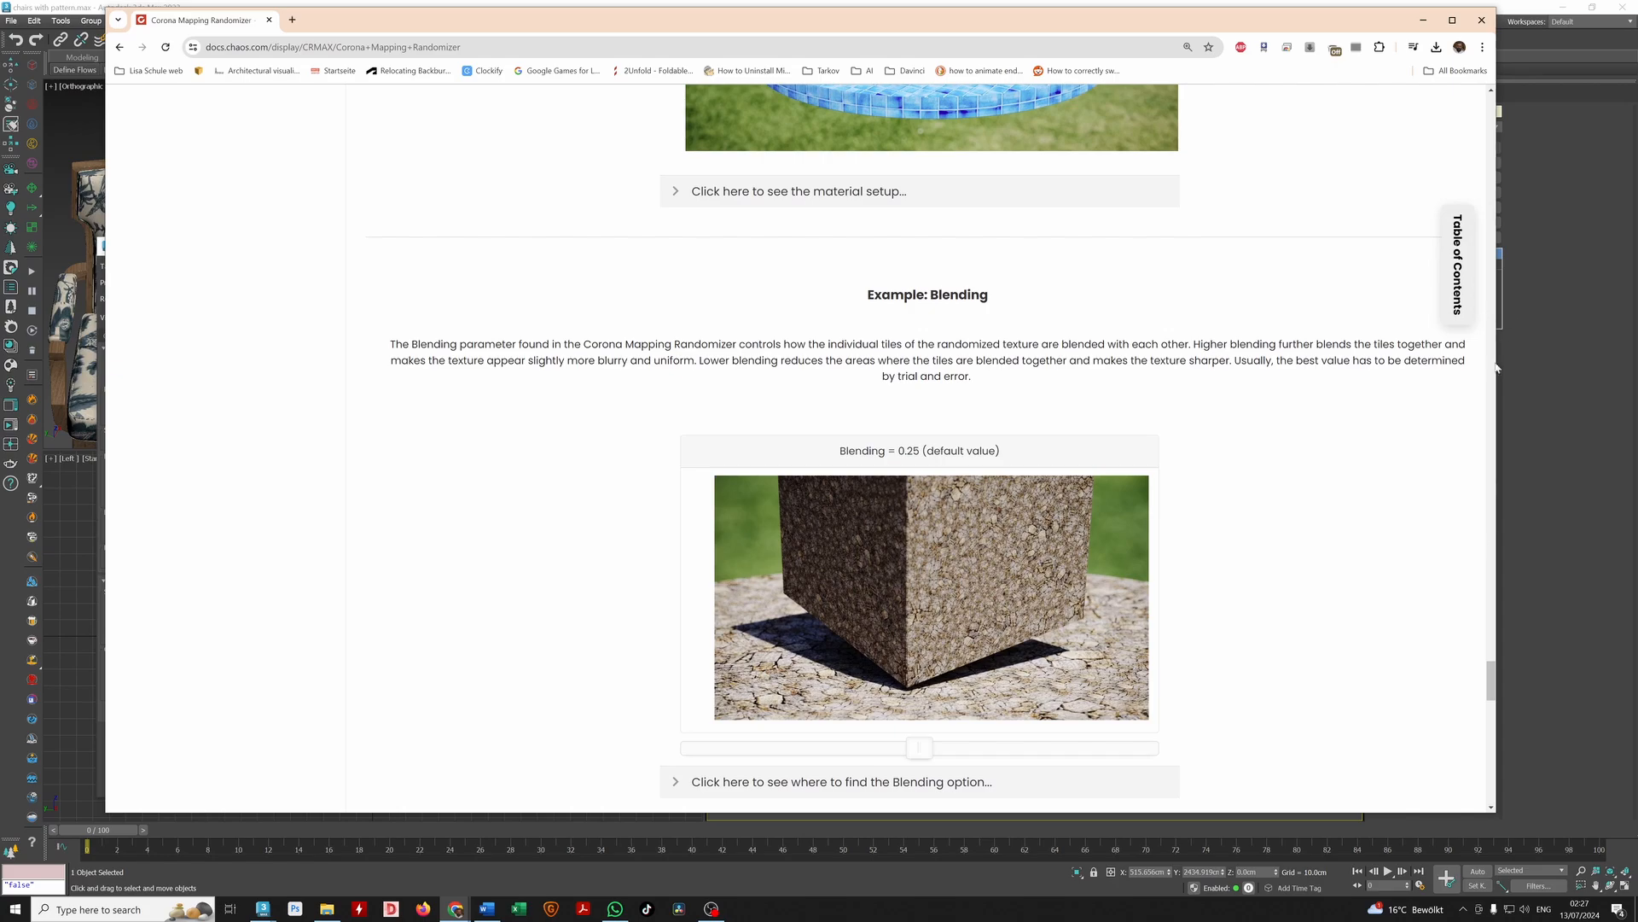
left_click_drag(1493, 693, 1493, 133)
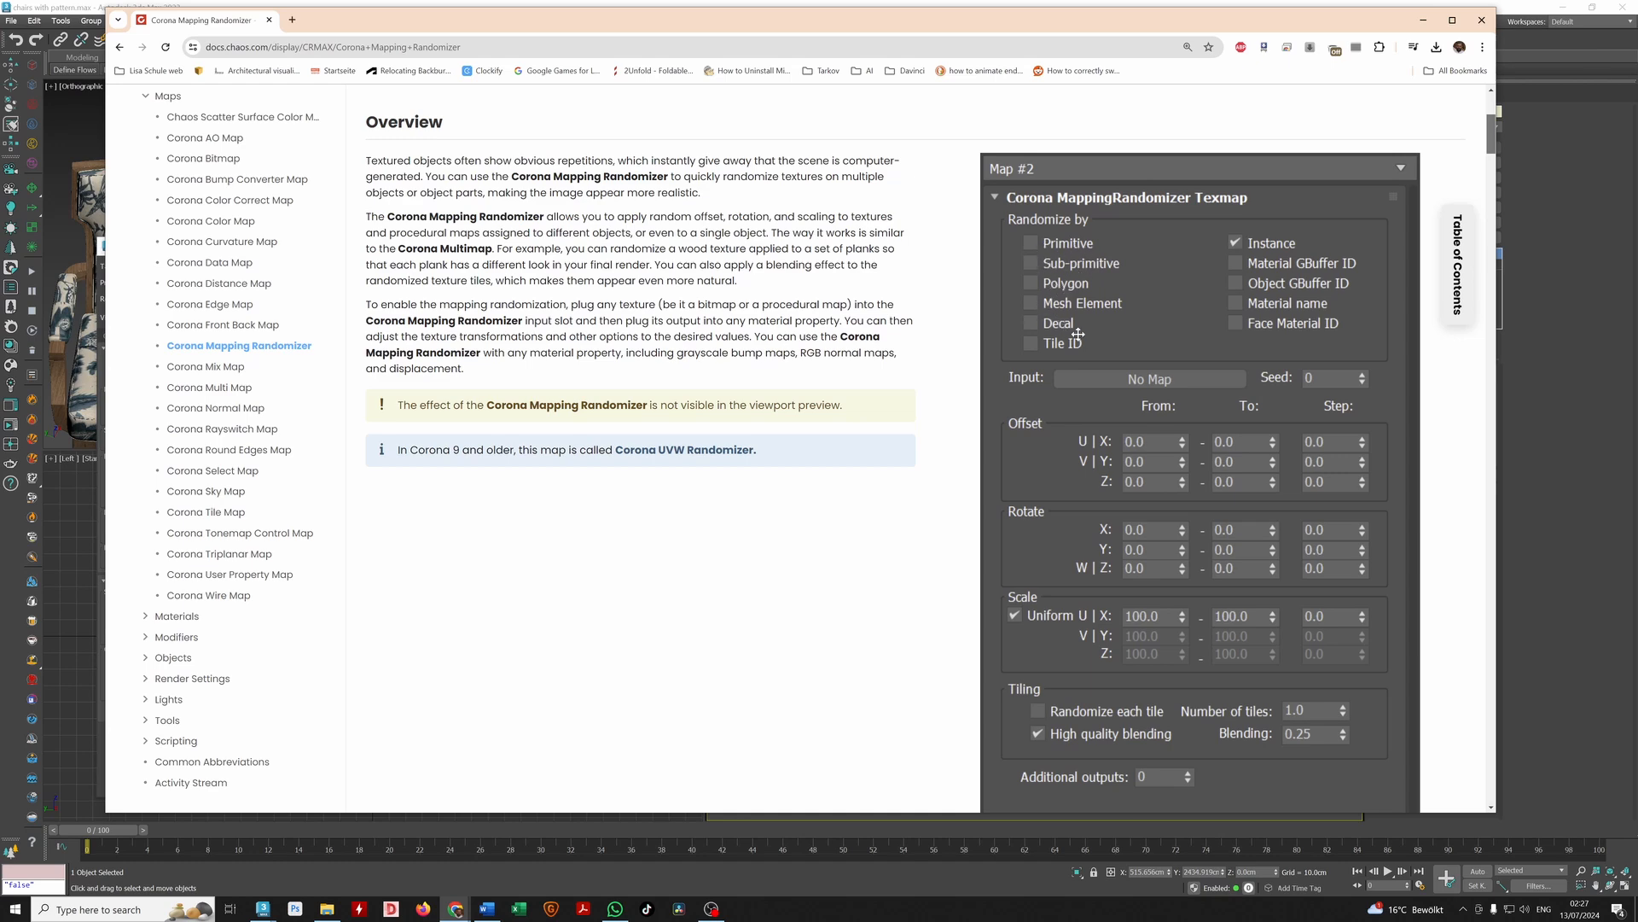
Look through the documentation's examples down to the Step options, return to the start of the page, and minimize the browser
left_click_drag(1492, 134, 1477, 725)
left_click_drag(933, 570, 730, 564)
left_click_drag(1483, 732, 1504, 787)
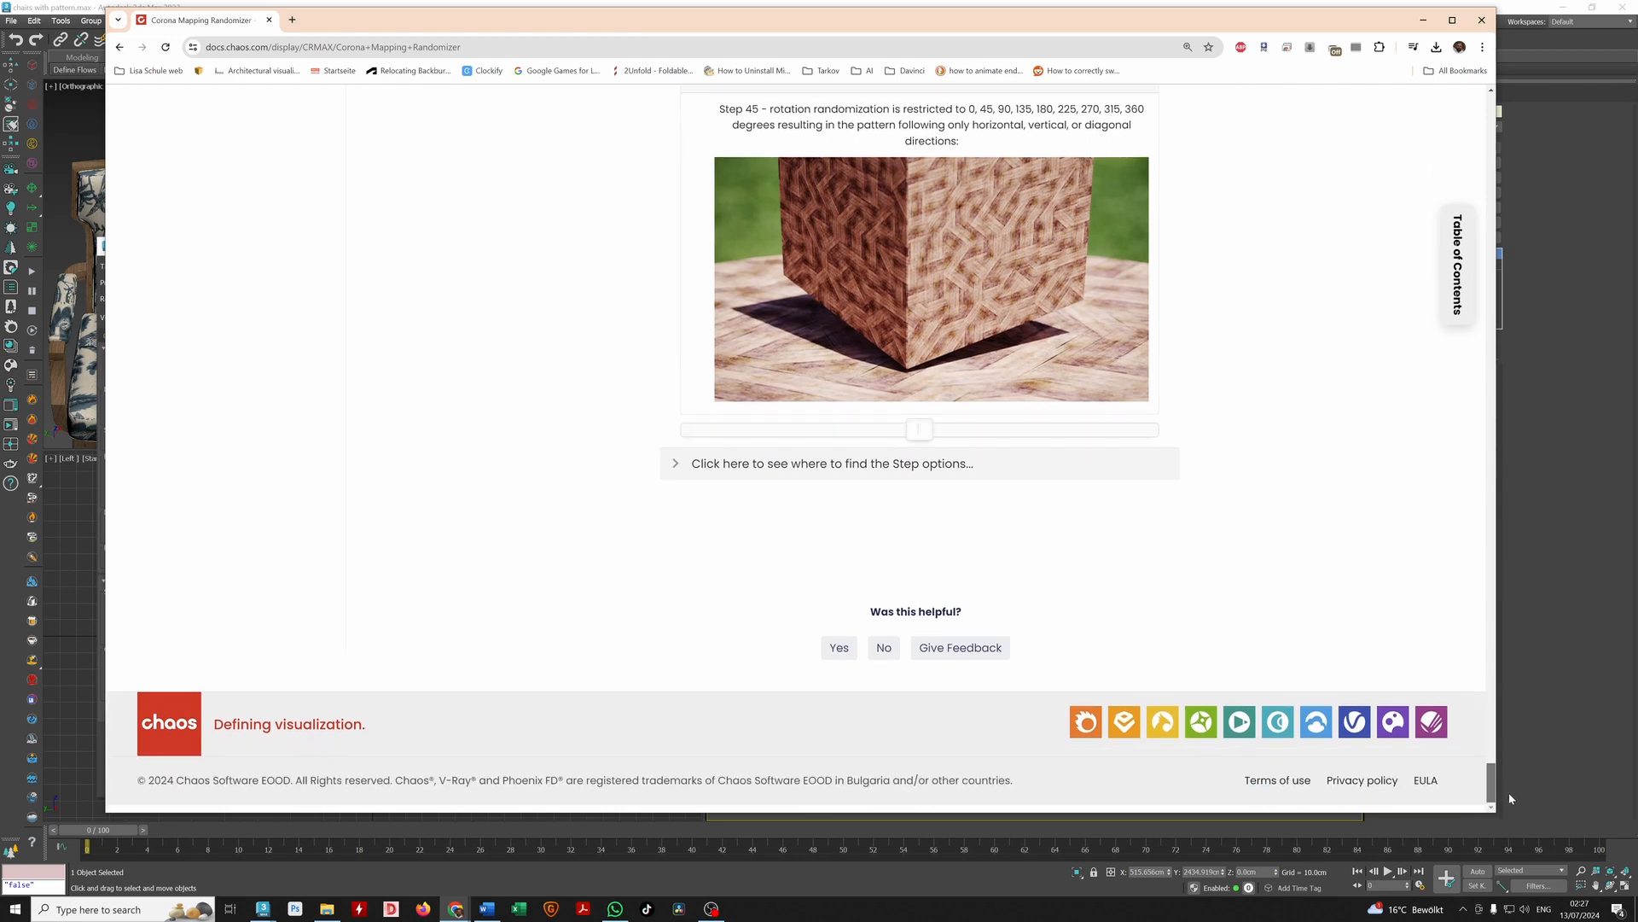
scroll(1486, 332, "up", 15)
left_click_drag(1492, 647, 1492, 116)
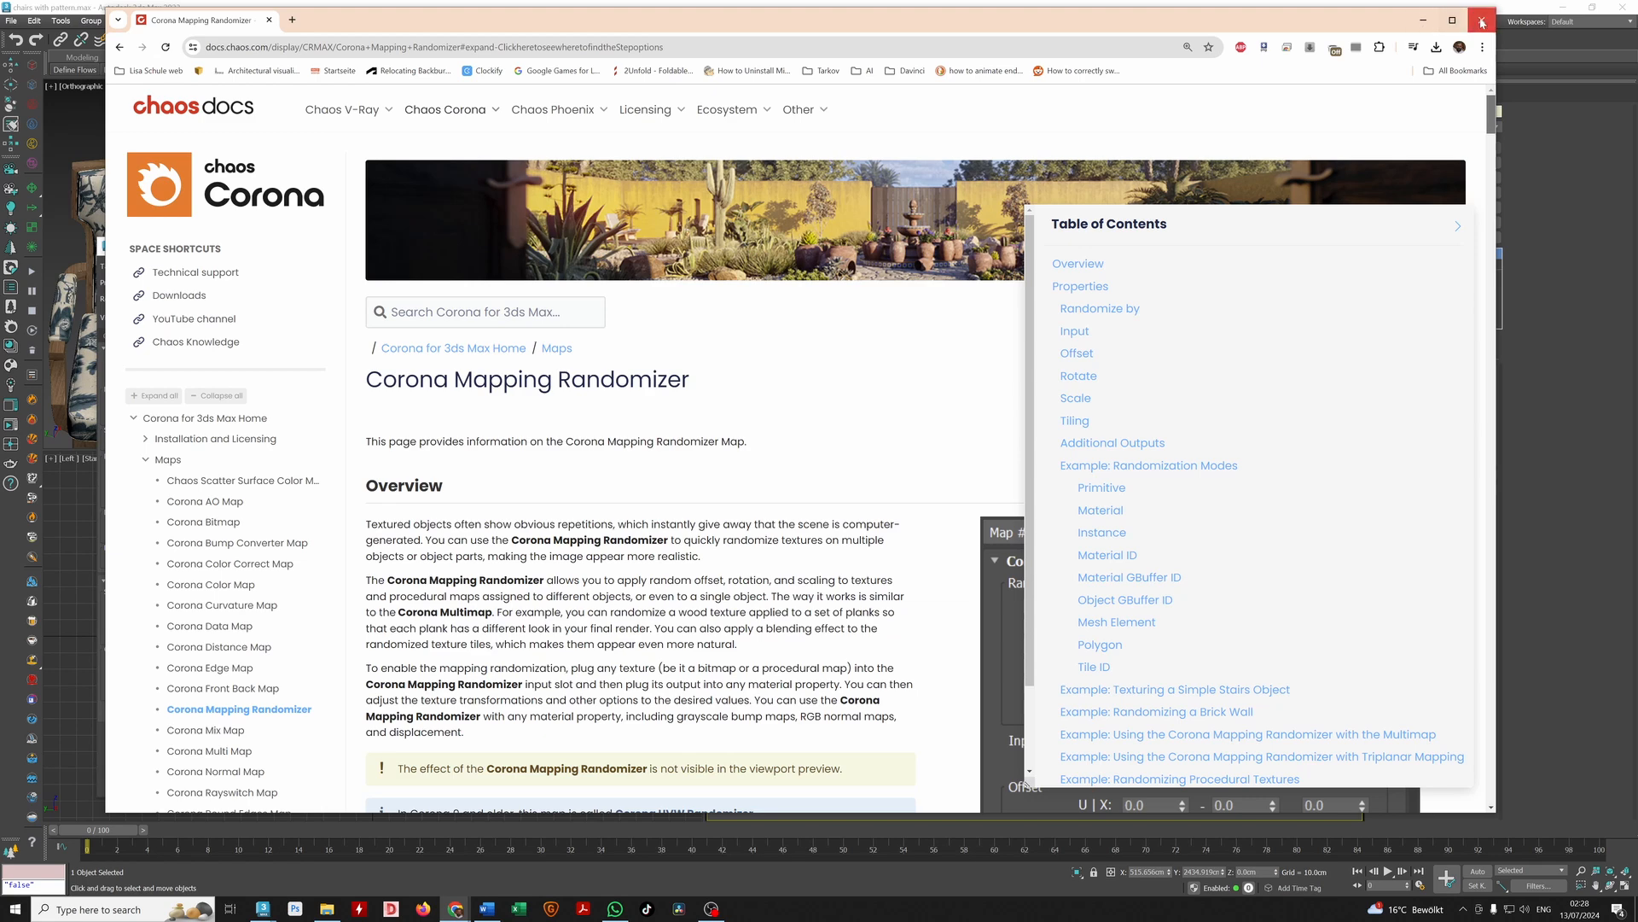
left_click(1423, 22)
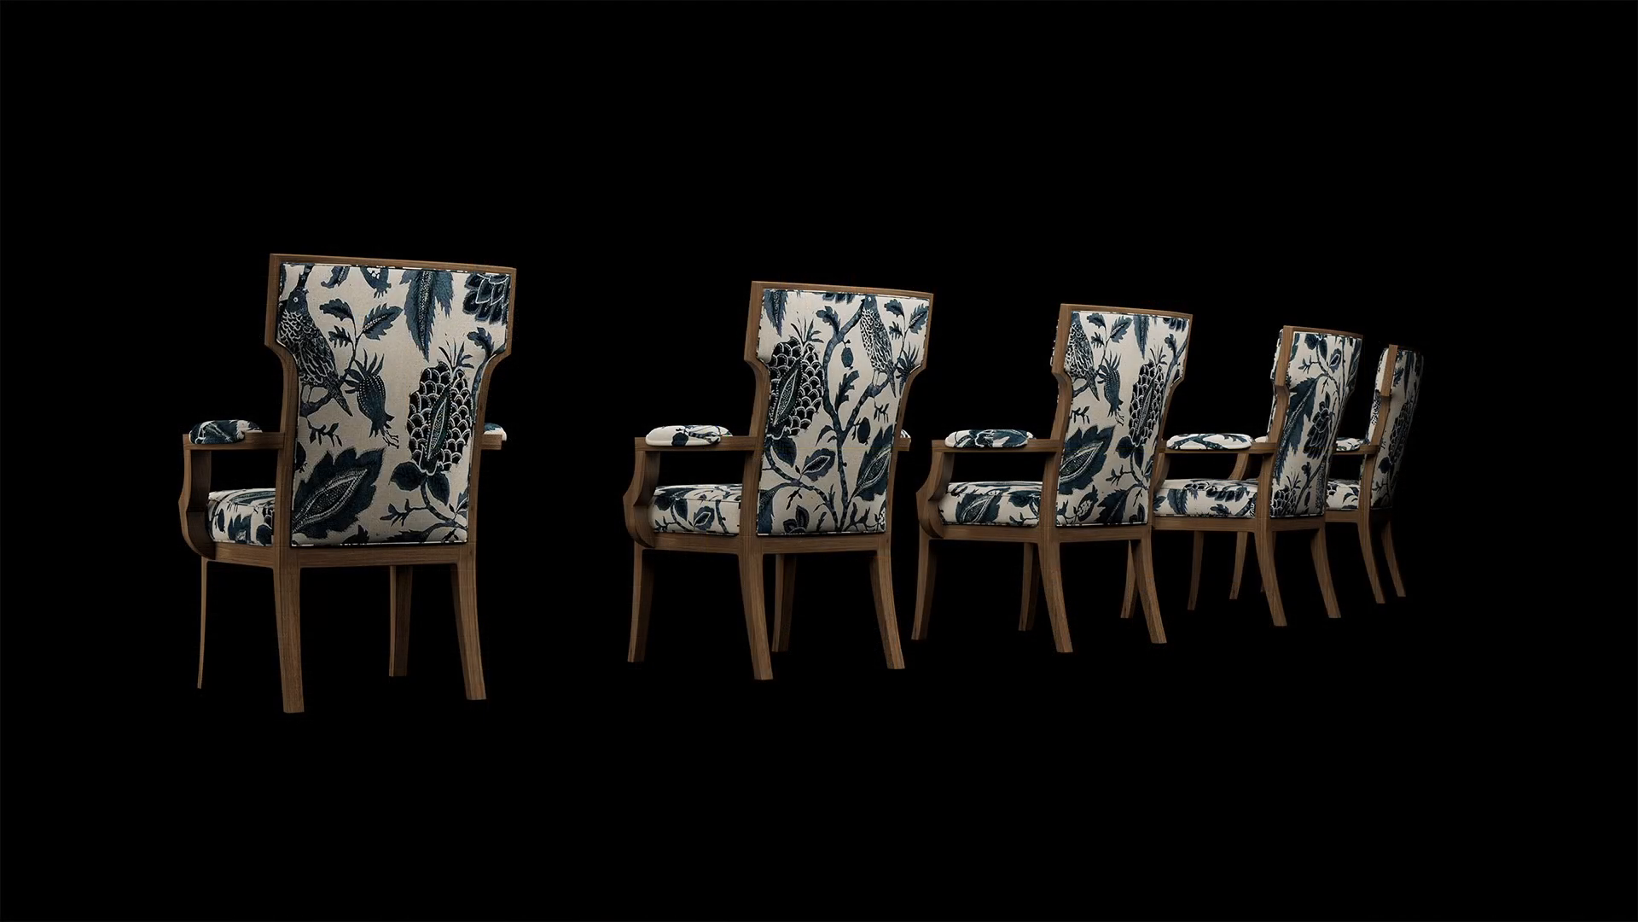